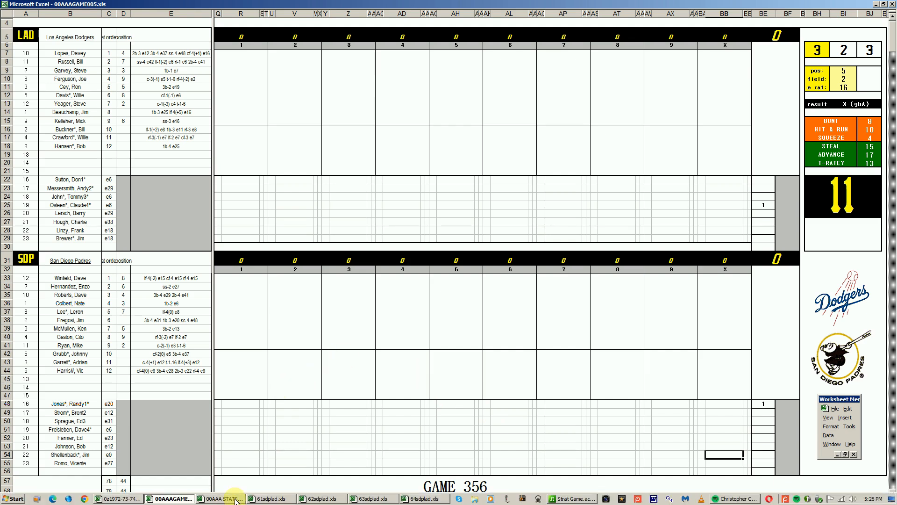
Open 61sdplad.xls to review the Game 352 scoresheet, and close the workbook without saving changes
{"action": "left_click", "coordinate": [279, 499]}
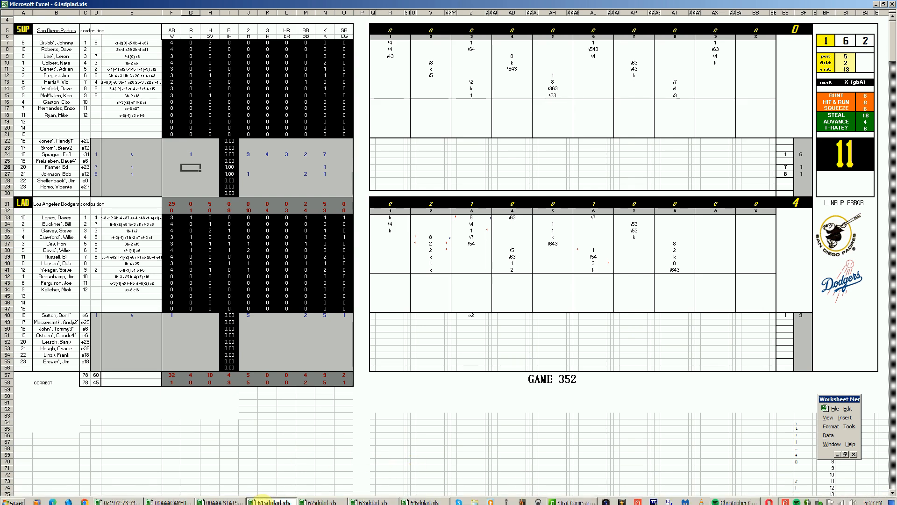
{"action": "right_click", "coordinate": [261, 499]}
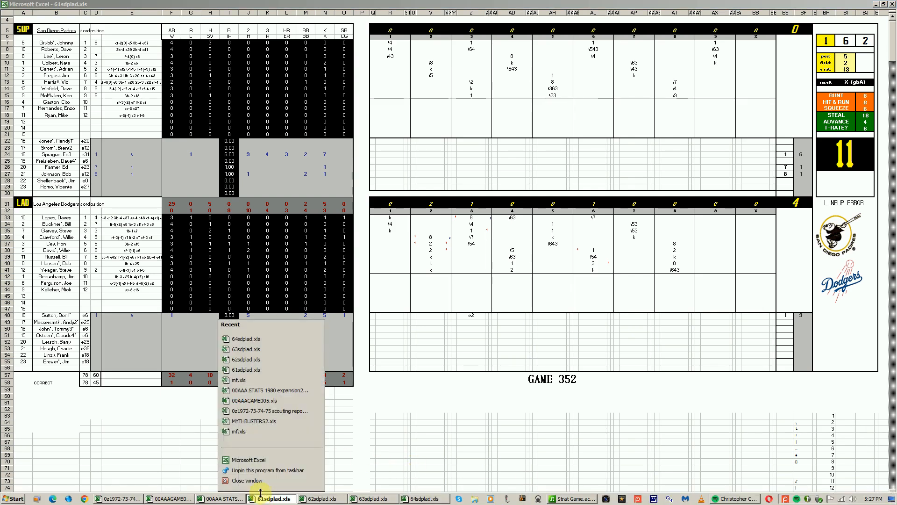
{"action": "left_click", "coordinate": [265, 484]}
{"action": "left_click", "coordinate": [450, 277]}
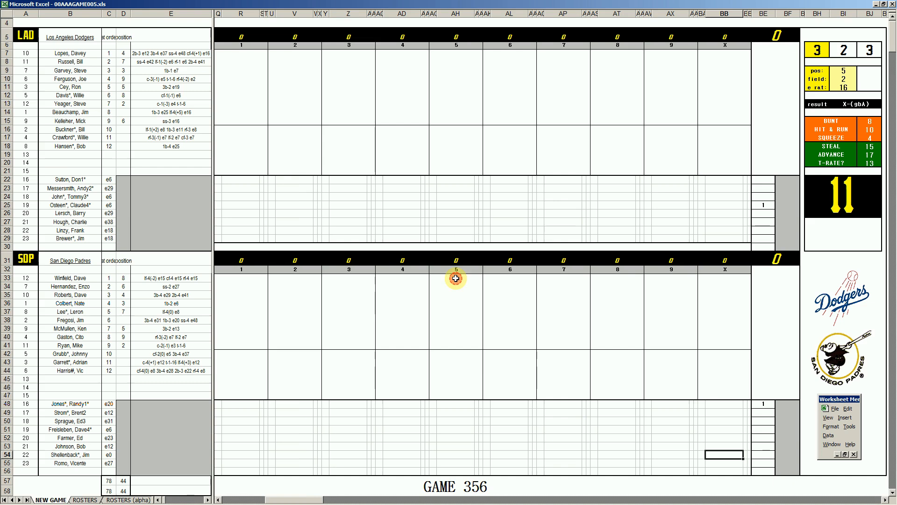
Open 62sdplad.xls and examine both teams' scoring plays from the second through the eighth inning of Game 353
{"action": "left_click", "coordinate": [293, 499]}
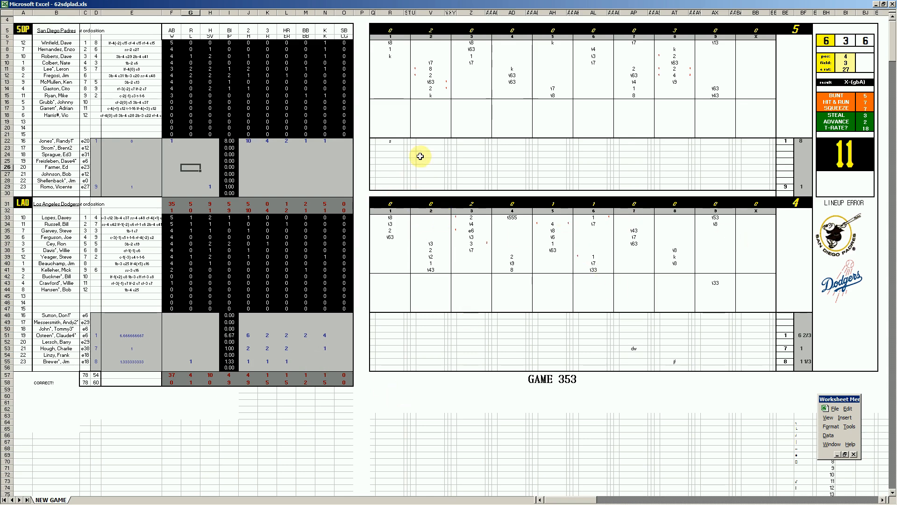
{"action": "left_click", "coordinate": [430, 89]}
{"action": "type", "text": "2"}
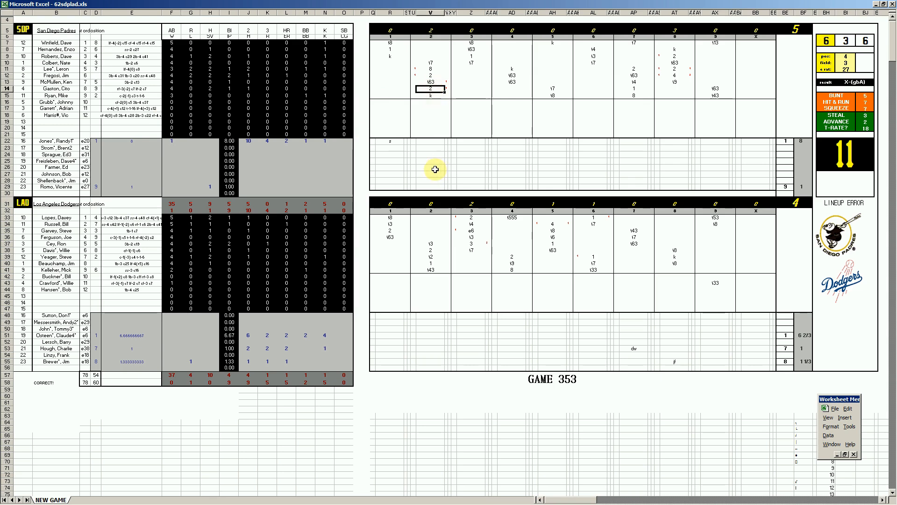
{"action": "left_click", "coordinate": [473, 244]}
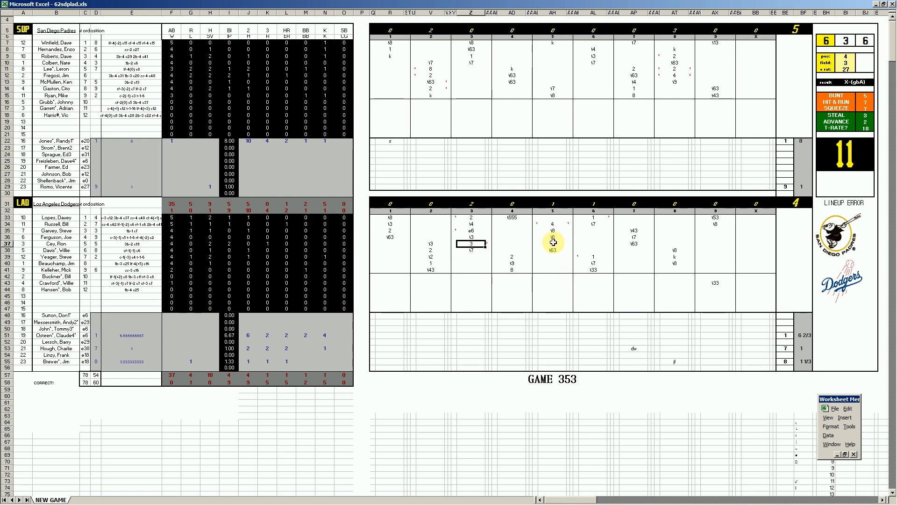
{"action": "left_click", "coordinate": [552, 225]}
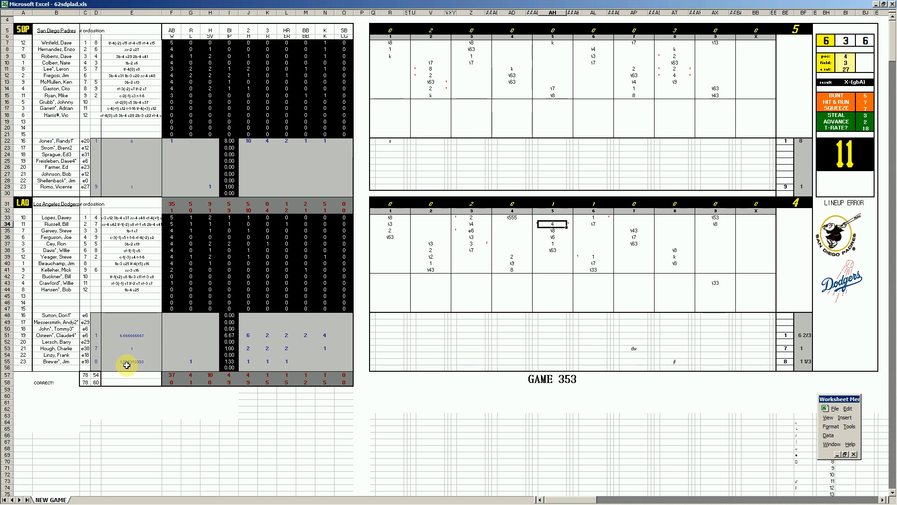
{"action": "left_click", "coordinate": [677, 76]}
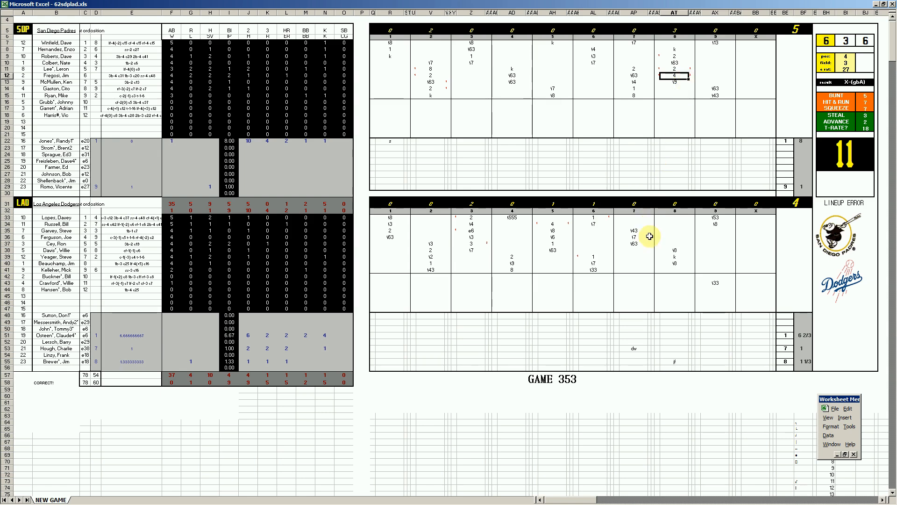
{"action": "left_click", "coordinate": [675, 251]}
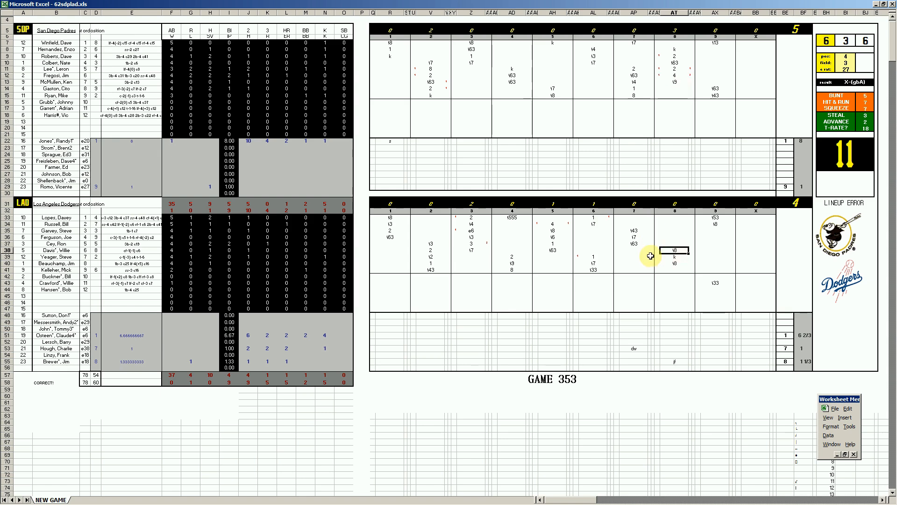
Go through the Dodgers' remaining eighth-inning and late-game entries on the Game 353 scoresheet
{"action": "key", "text": "Down"}
{"action": "key", "text": "Down"}
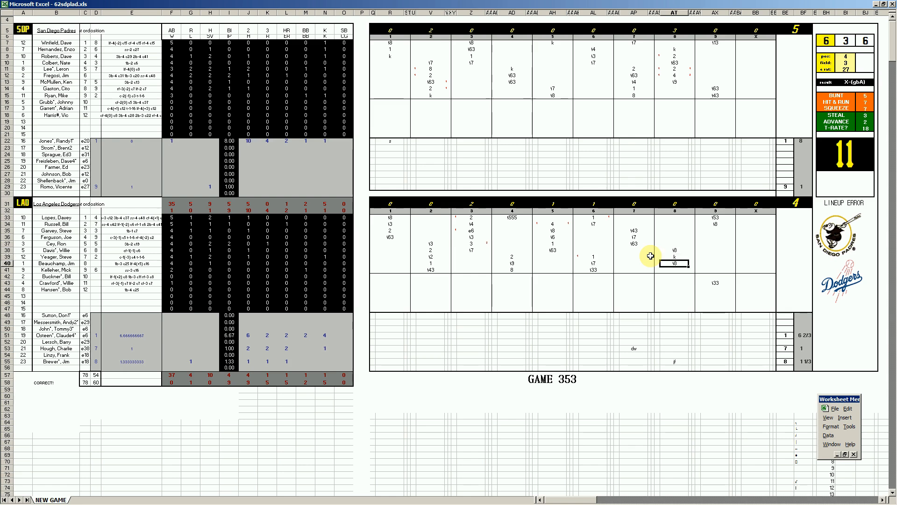
{"action": "key", "text": "Right"}
{"action": "key", "text": "Up"}
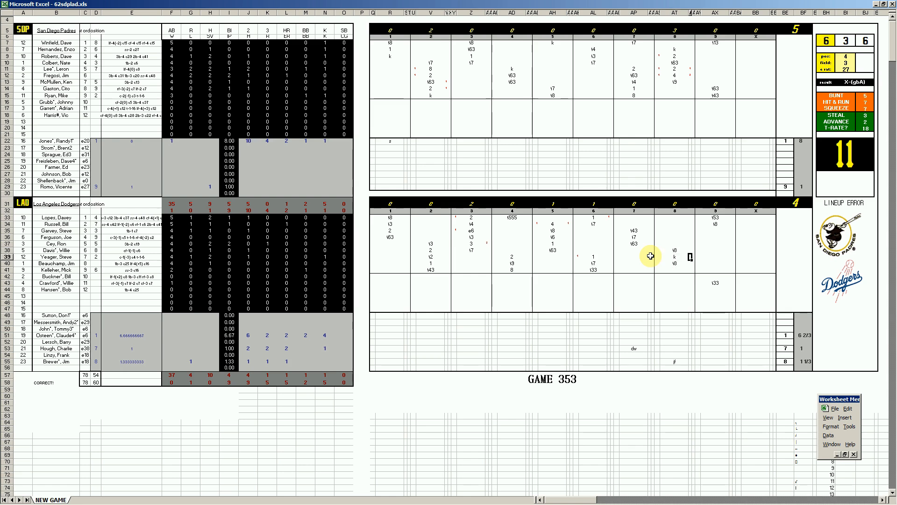
{"action": "key", "text": "Down"}
{"action": "key", "text": "Down"}
{"action": "key", "text": "Down"}
{"action": "key", "text": "Down"}
{"action": "key", "text": "Right"}
{"action": "key", "text": "Right"}
{"action": "key", "text": "Right"}
{"action": "key", "text": "Up"}
{"action": "key", "text": "Up"}
{"action": "key", "text": "Up"}
{"action": "key", "text": "Up"}
{"action": "key", "text": "Up"}
{"action": "key", "text": "Up"}
{"action": "key", "text": "Up"}
{"action": "key", "text": "Up"}
{"action": "key", "text": "Up"}
{"action": "key", "text": "Left"}
{"action": "key", "text": "Left"}
{"action": "key", "text": "Left"}
{"action": "key", "text": "Left"}
{"action": "key", "text": "Left"}
{"action": "key", "text": "Left"}
{"action": "key", "text": "Left"}
{"action": "key", "text": "Left"}
{"action": "key", "text": "Left"}
{"action": "key", "text": "Left"}
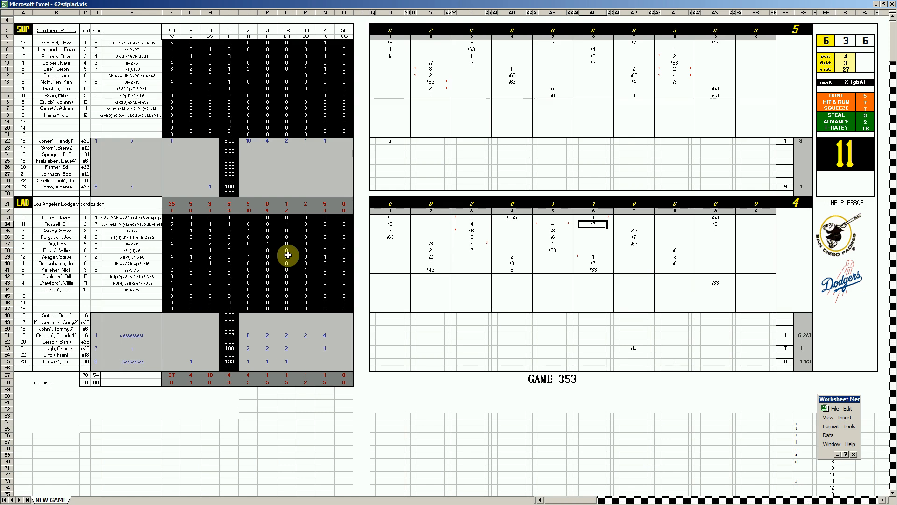
Close the 62sdplad.xls workbook without saving its changes
{"action": "mouse_move", "coordinate": [261, 501]}
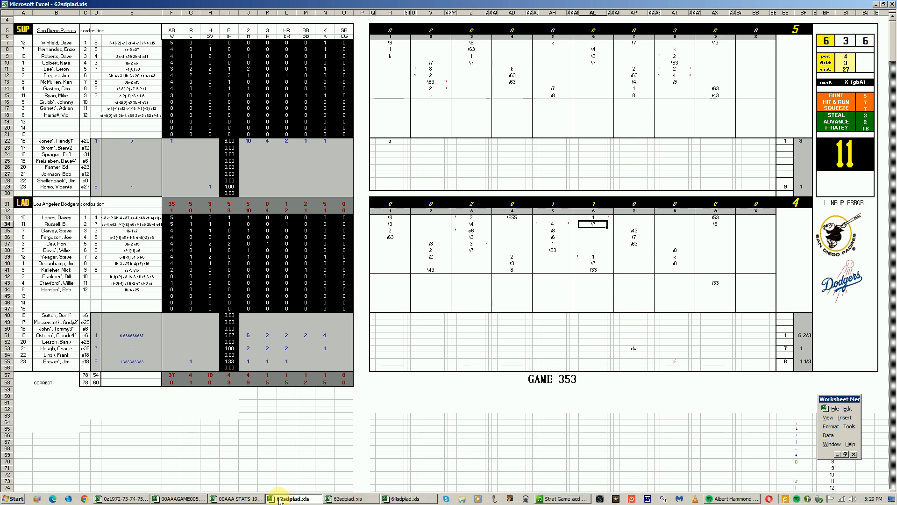
{"action": "right_click", "coordinate": [279, 500]}
{"action": "left_click", "coordinate": [283, 486]}
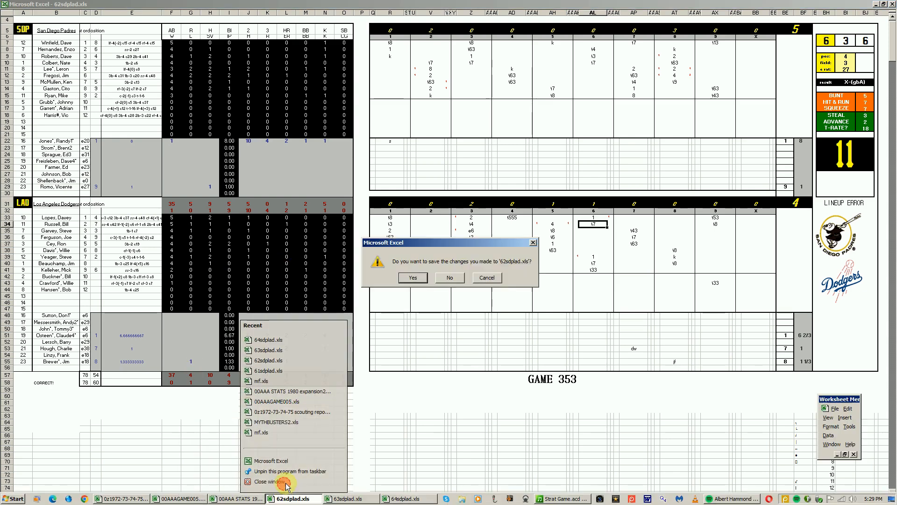
{"action": "left_click", "coordinate": [458, 279]}
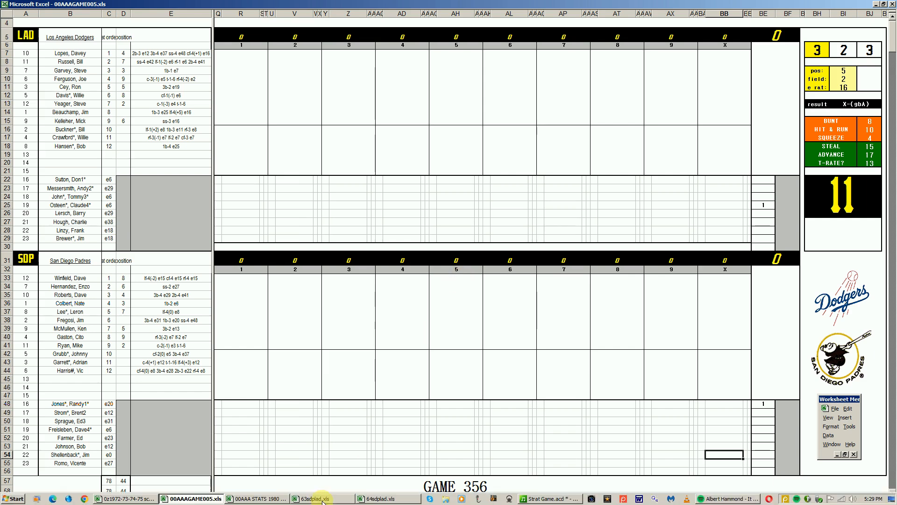
Open 63sdplad.xls and examine the Game 354 scoring plays up to the Dodgers' half of the eighth inning
{"action": "left_click", "coordinate": [334, 499]}
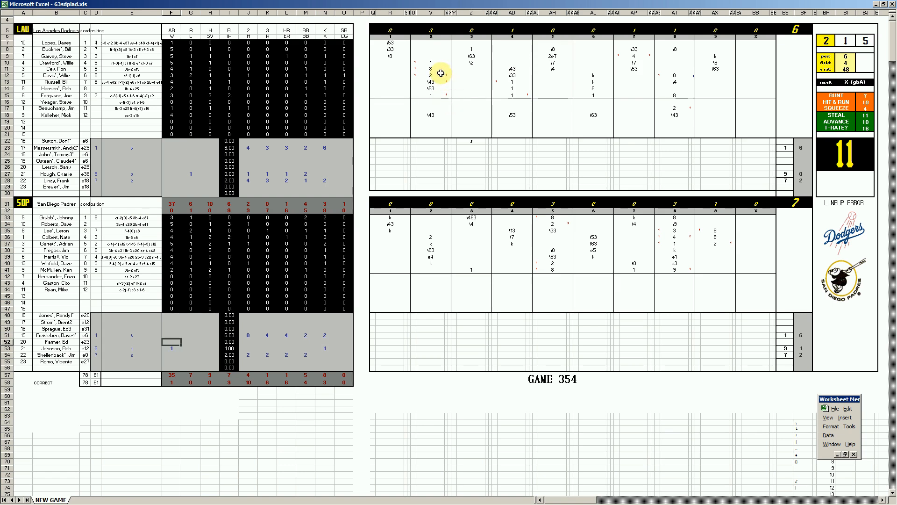
{"action": "left_click", "coordinate": [431, 96]}
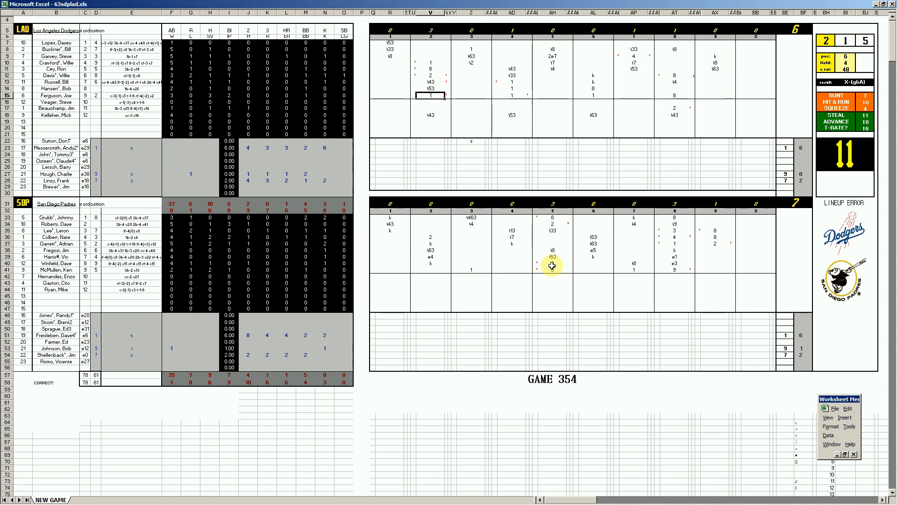
{"action": "left_click", "coordinate": [552, 226]}
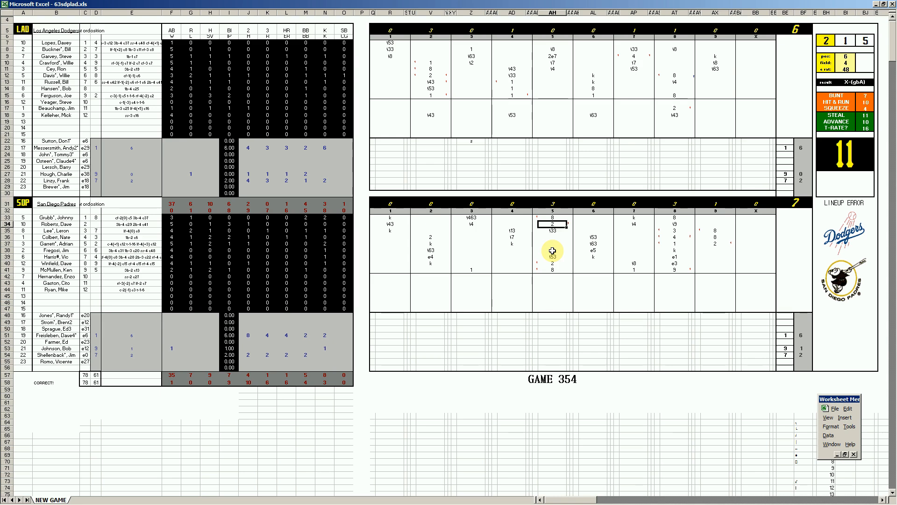
{"action": "left_click", "coordinate": [636, 55]}
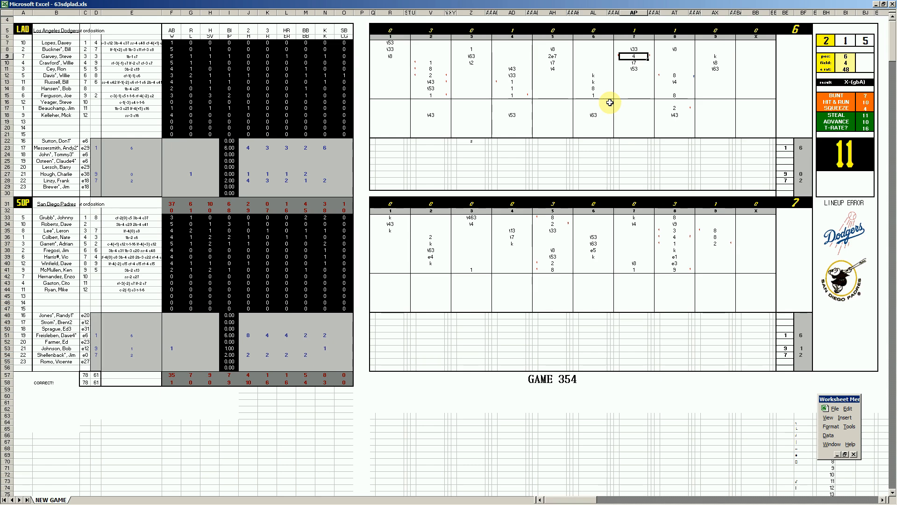
{"action": "left_click", "coordinate": [674, 109]}
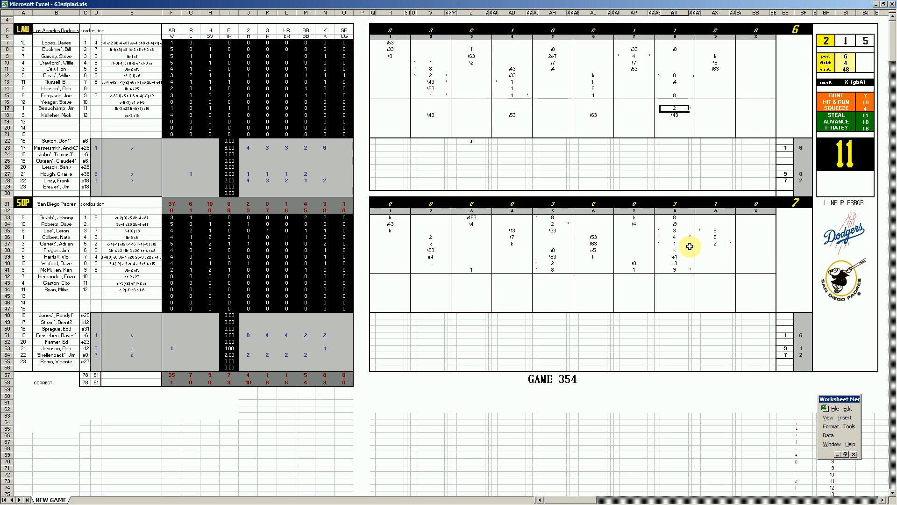
Examine the Padres' eighth-inning hits and errors on the Game 354 scoresheet
{"action": "left_click", "coordinate": [675, 239]}
{"action": "type", "text": "4"}
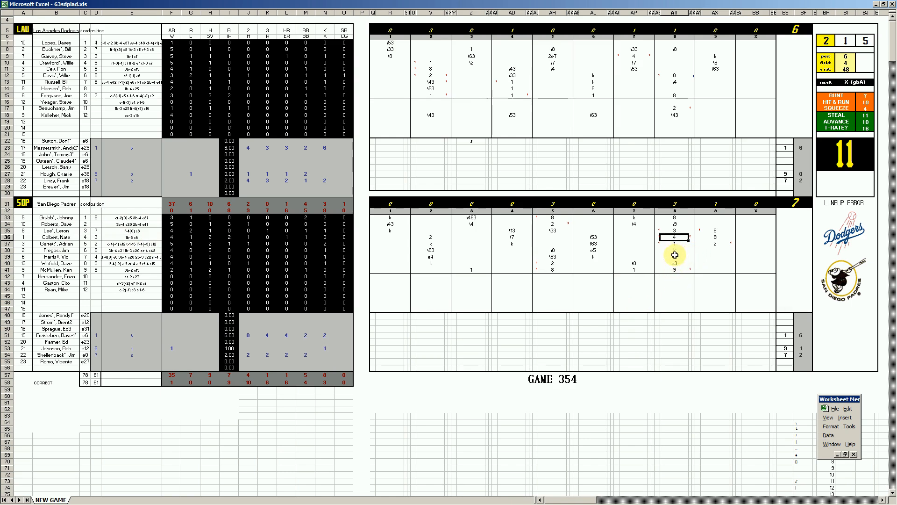
{"action": "left_click", "coordinate": [675, 257]}
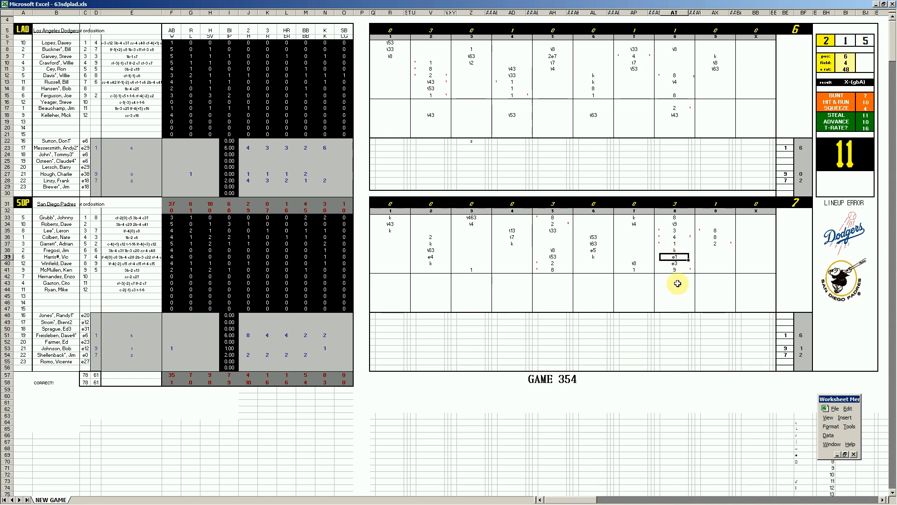
{"action": "left_click", "coordinate": [680, 264]}
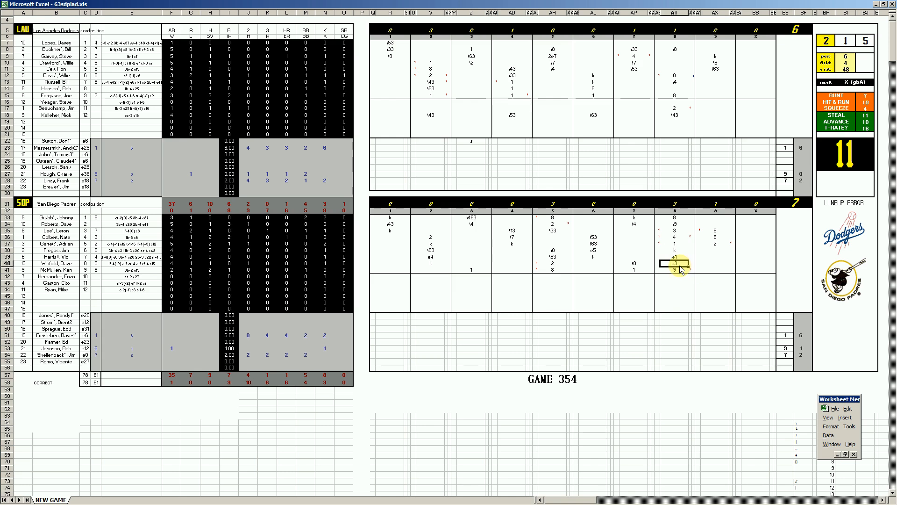
{"action": "left_click", "coordinate": [673, 270]}
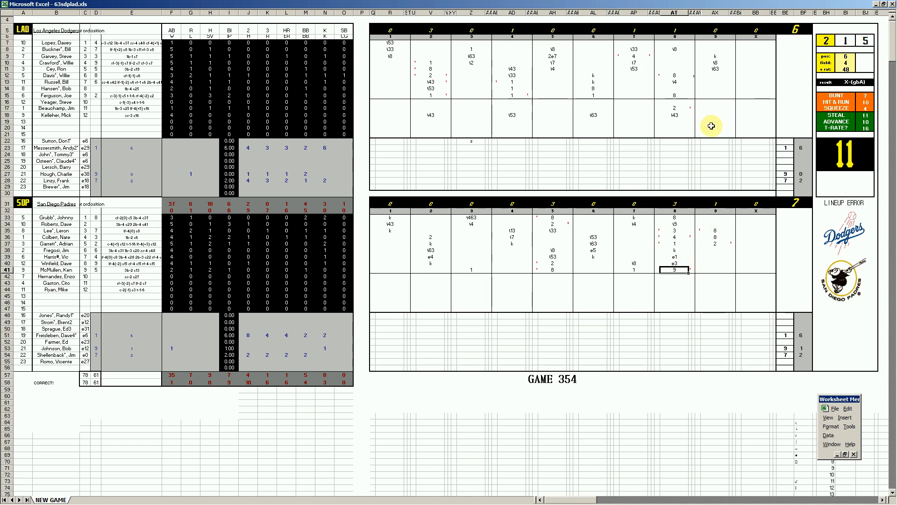
Examine both teams' ninth-inning at-bats on the Game 354 scoresheet
{"action": "left_click", "coordinate": [716, 57]}
{"action": "left_click", "coordinate": [716, 69]}
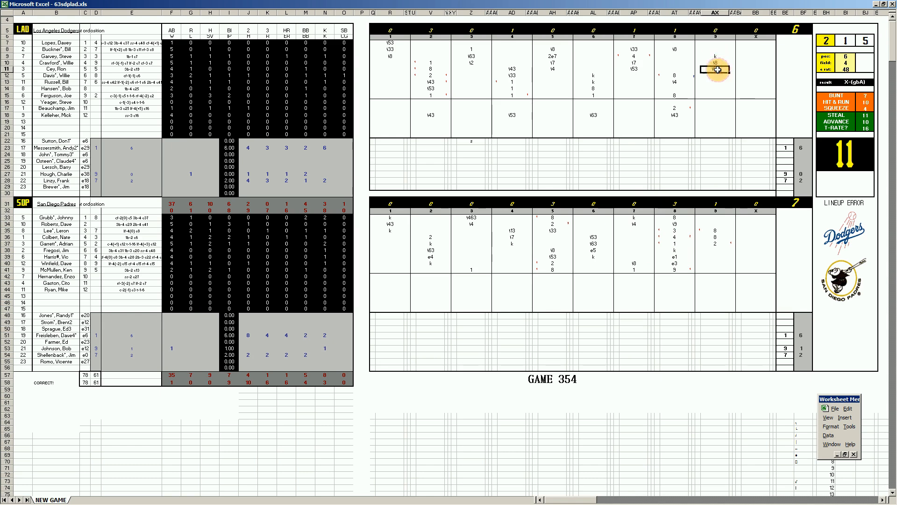
{"action": "left_click", "coordinate": [713, 231]}
{"action": "left_click", "coordinate": [712, 237]}
{"action": "left_click", "coordinate": [710, 243]}
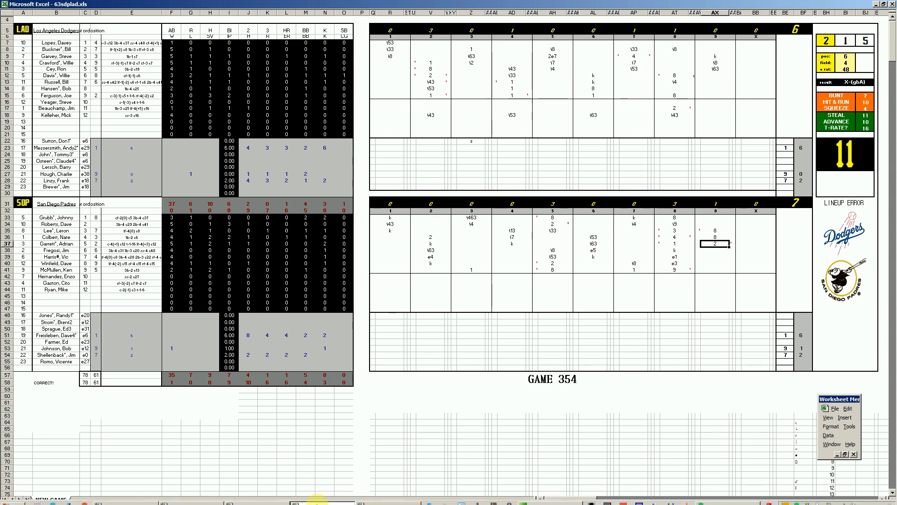
Close the 63sdplad.xls workbook without saving its changes
{"action": "left_click", "coordinate": [337, 500]}
{"action": "right_click", "coordinate": [337, 501]}
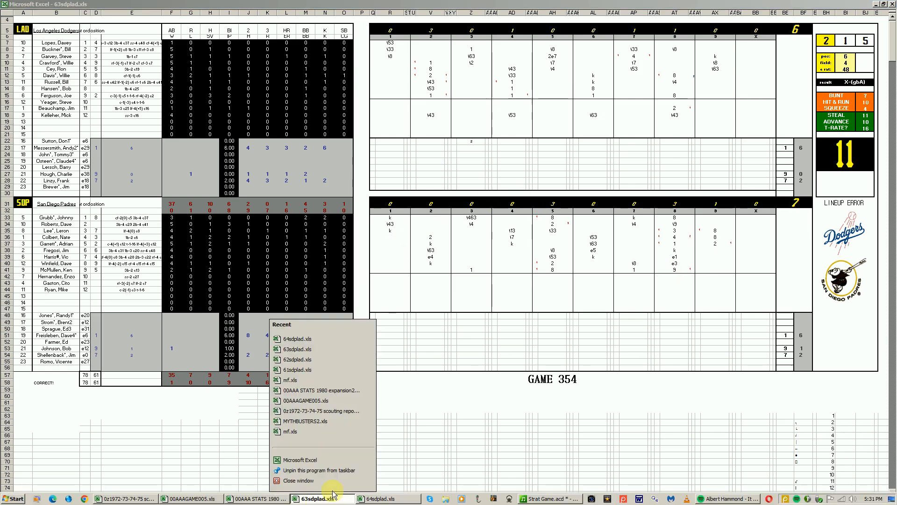
{"action": "left_click", "coordinate": [330, 481]}
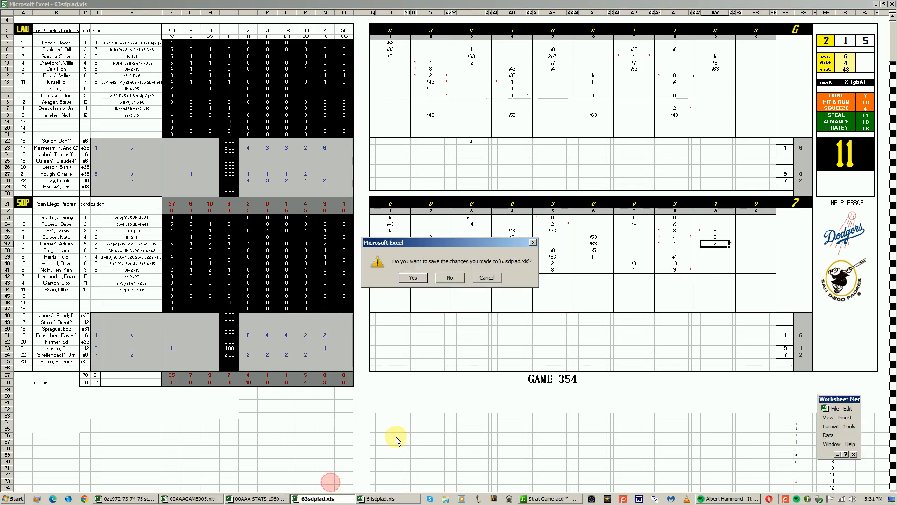
{"action": "left_click", "coordinate": [460, 281]}
Bring up 64sdplad.xls and examine both teams' scoring plays on the Game 355 scoresheet through the extra inning
{"action": "left_click", "coordinate": [343, 500]}
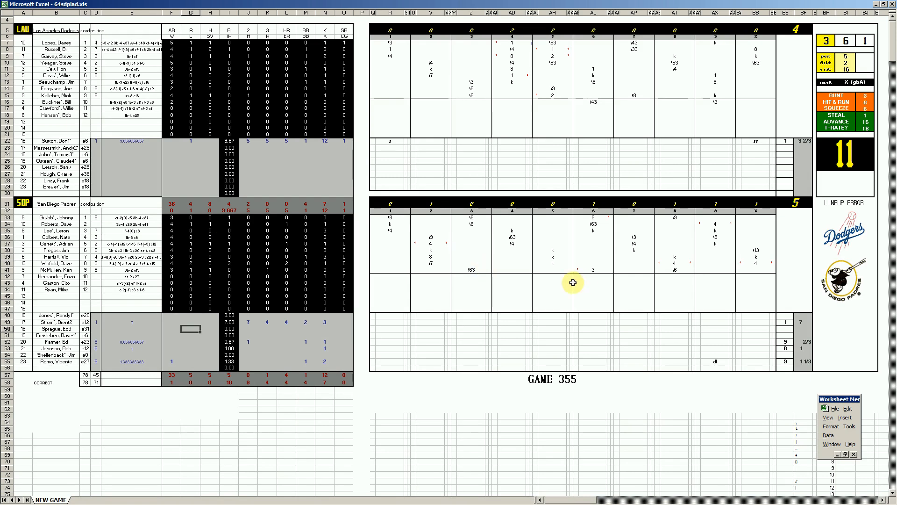
{"action": "left_click", "coordinate": [428, 244]}
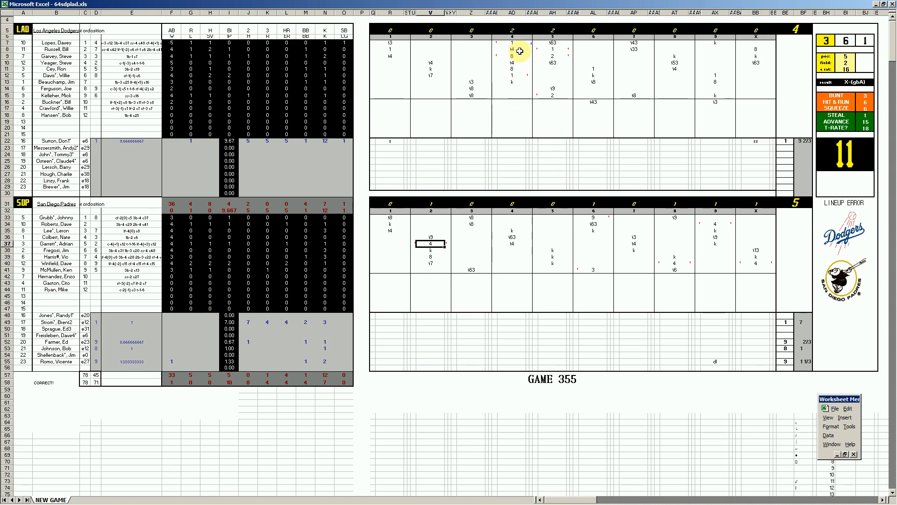
{"action": "left_click", "coordinate": [513, 76]}
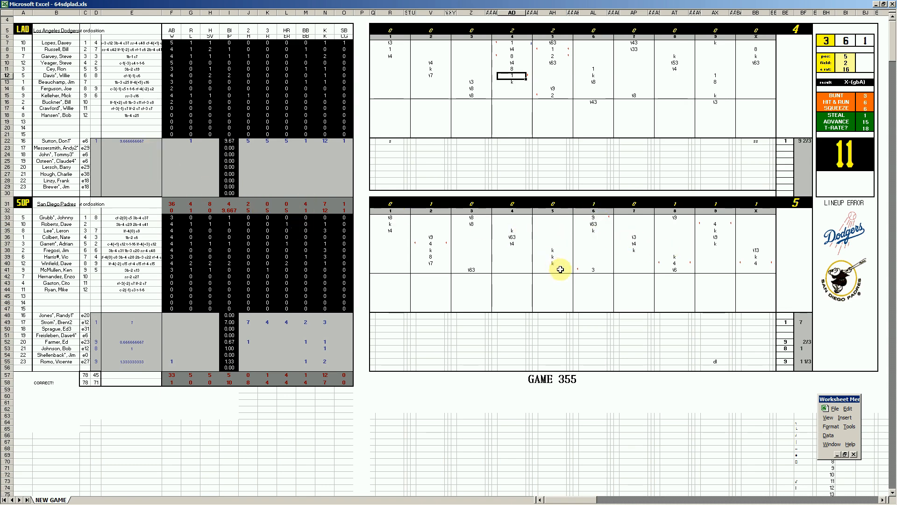
{"action": "left_click", "coordinate": [596, 269]}
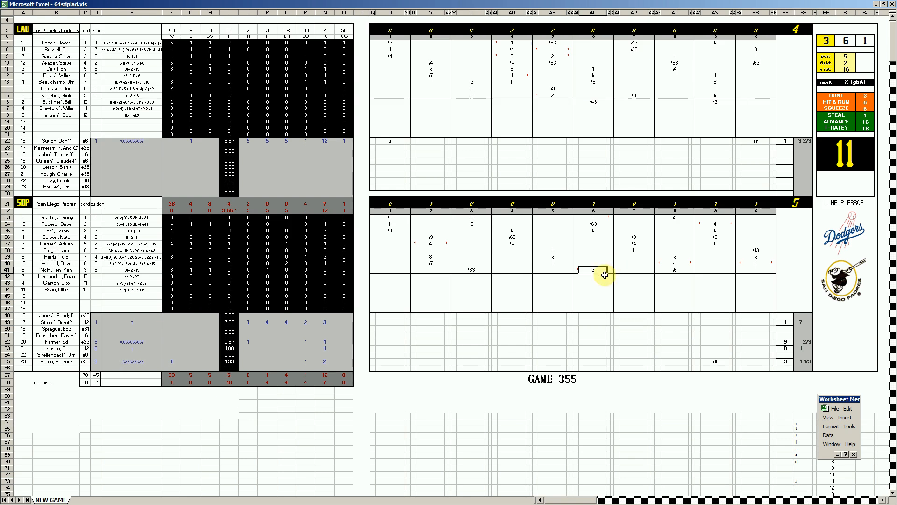
{"action": "left_click", "coordinate": [598, 219]}
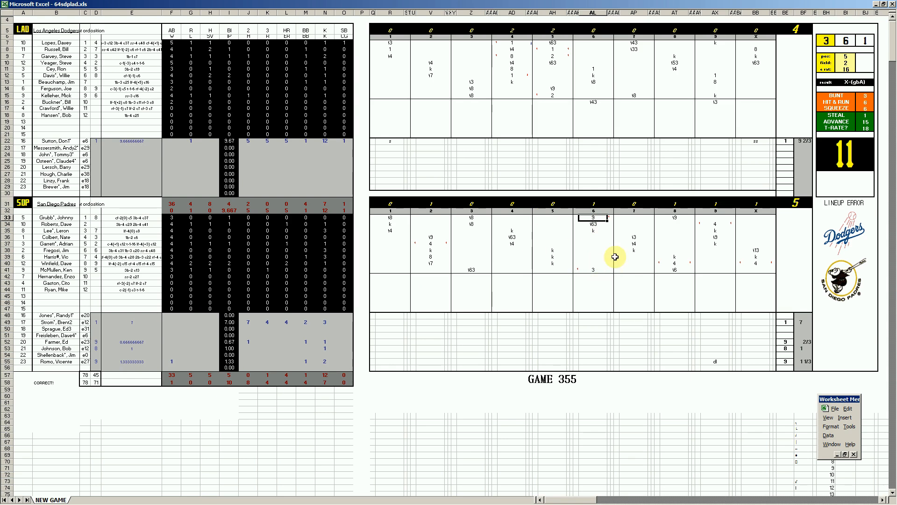
{"action": "left_click", "coordinate": [675, 262]}
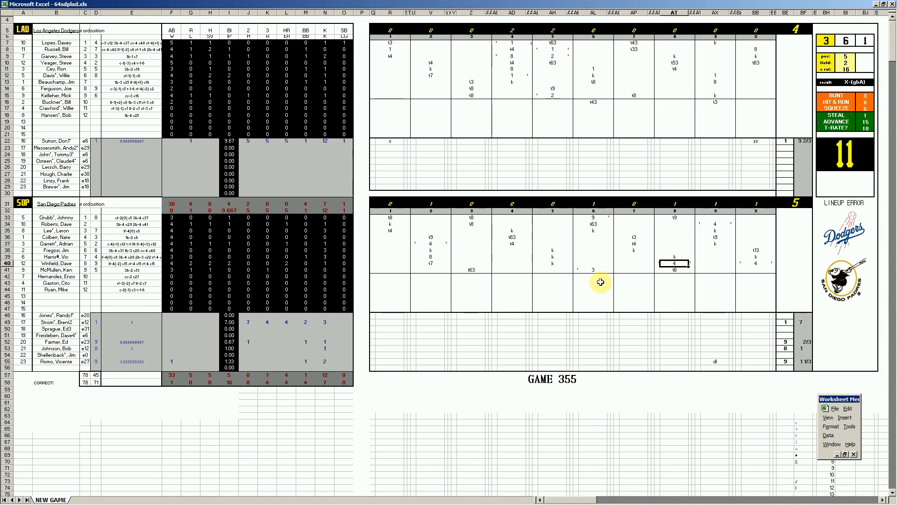
{"action": "left_click", "coordinate": [715, 224]}
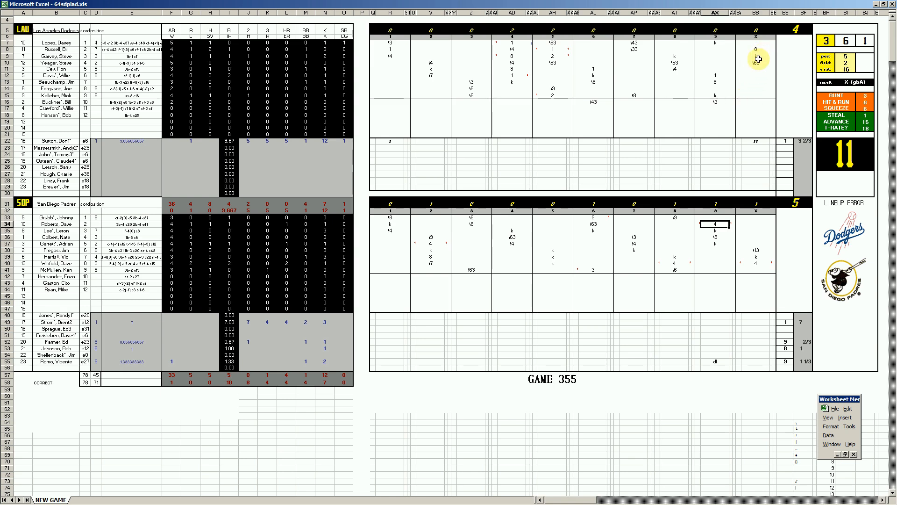
{"action": "left_click", "coordinate": [759, 264]}
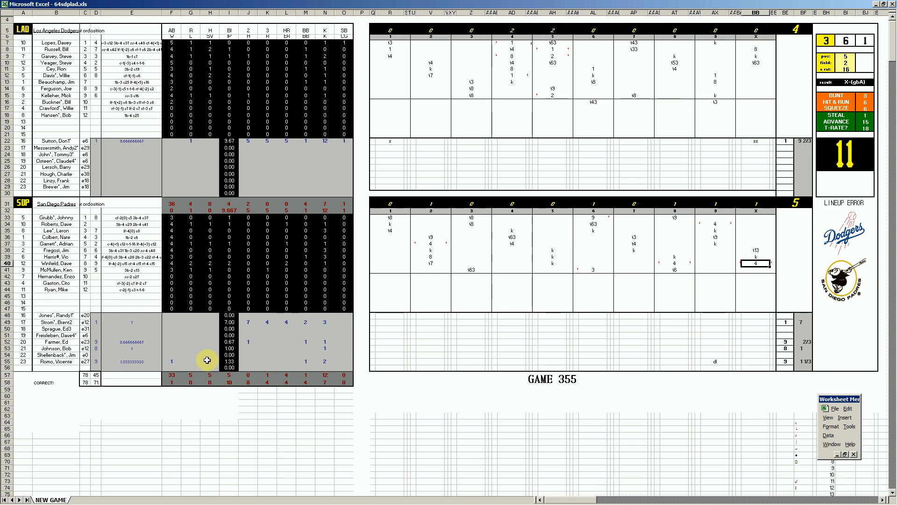
Retrace the Padres' scoring hits from the second inning through the extra inning on the Game 355 scoresheet
{"action": "left_click", "coordinate": [438, 245]}
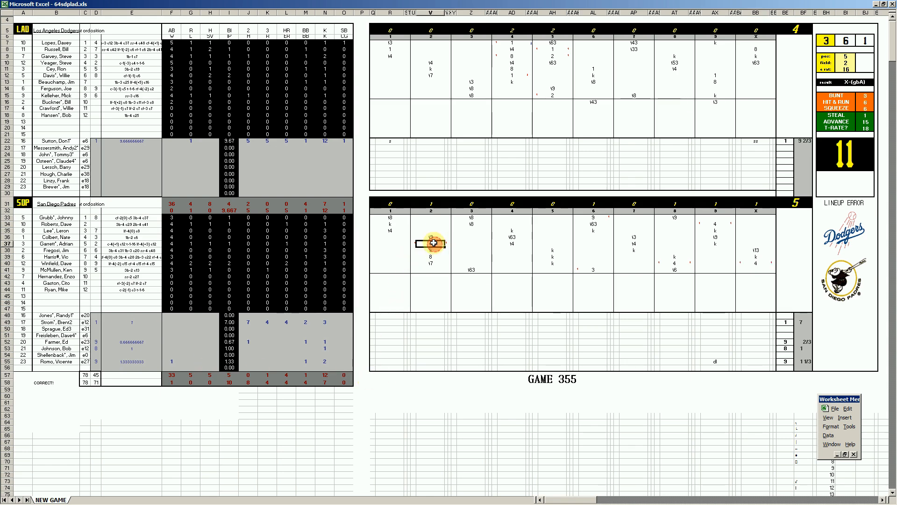
{"action": "left_click", "coordinate": [593, 270]}
{"action": "left_click", "coordinate": [675, 263]}
{"action": "left_click", "coordinate": [716, 225]}
{"action": "type", "text": "4"}
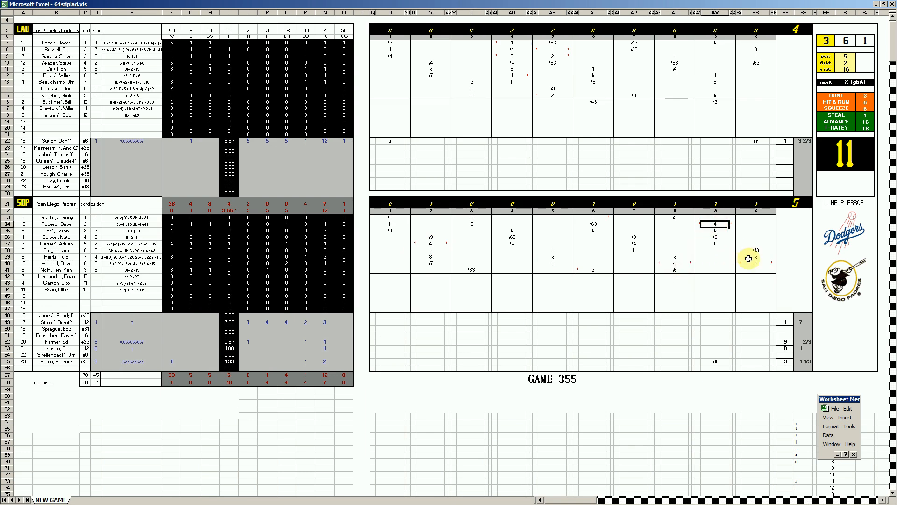
{"action": "left_click", "coordinate": [758, 263]}
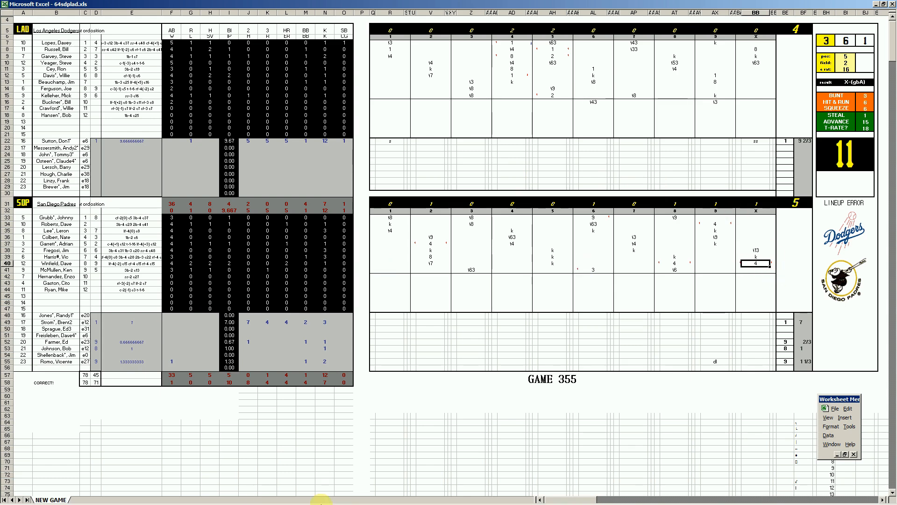
Close the 64sdplad.xls workbook without saving its changes
{"action": "mouse_move", "coordinate": [328, 500]}
{"action": "right_click", "coordinate": [363, 500]}
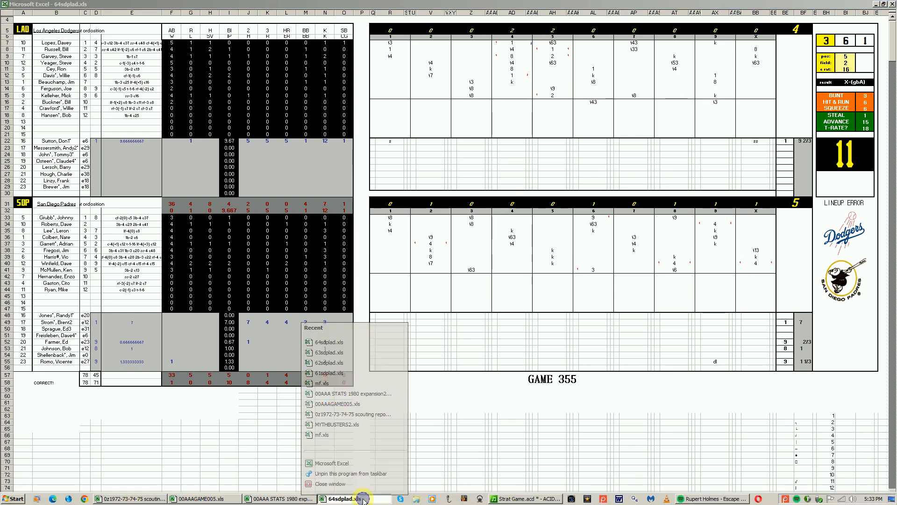
{"action": "left_click", "coordinate": [349, 485]}
{"action": "left_click", "coordinate": [449, 278]}
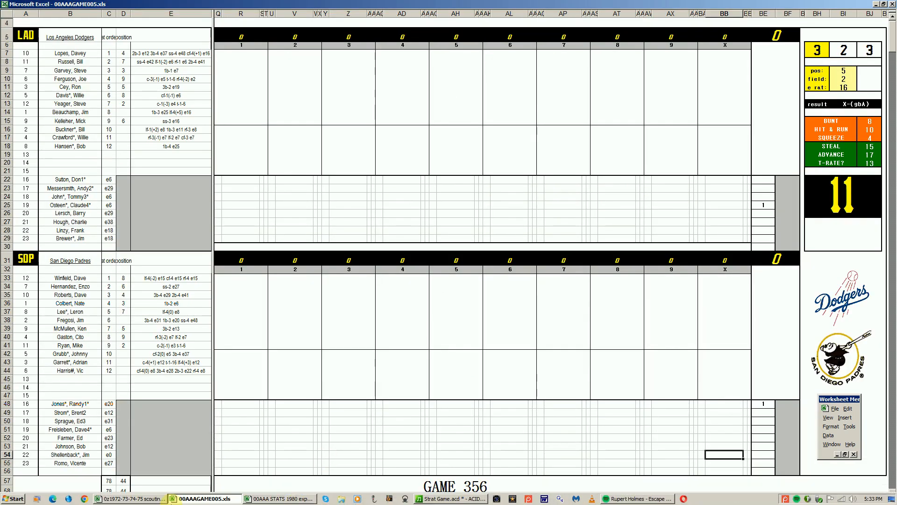
Bring up the NL West standings on the print sheet of 00AAA STATS 1980 expansion20playe.xls
{"action": "left_click", "coordinate": [285, 498]}
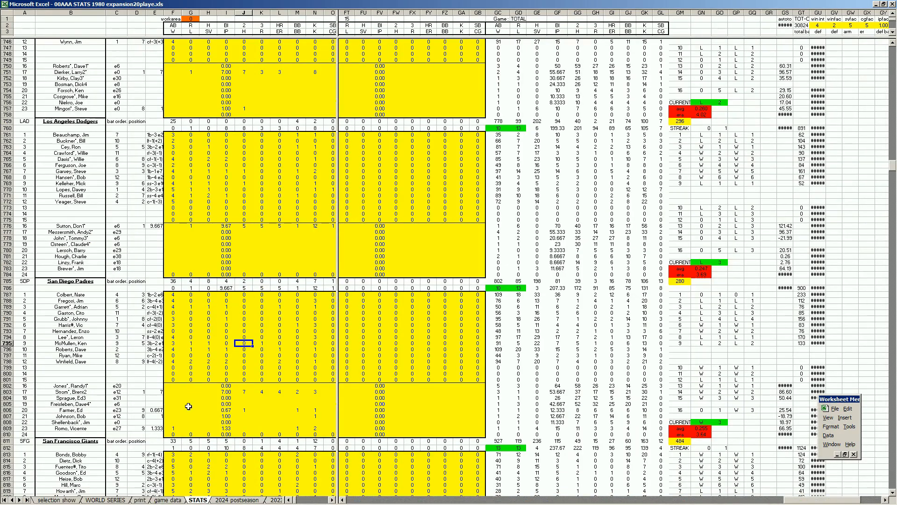
{"action": "left_click", "coordinate": [139, 500]}
{"action": "left_click", "coordinate": [228, 417]}
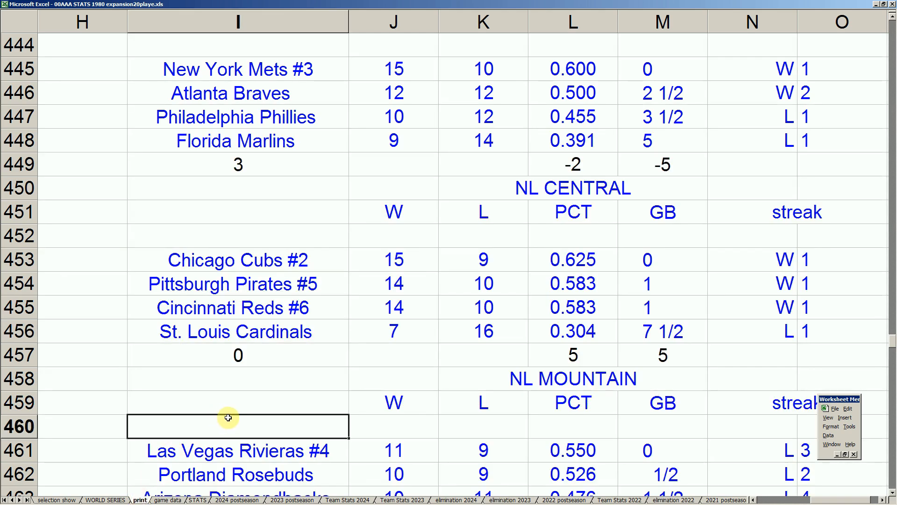
{"action": "key", "text": "Down"}
{"action": "key", "text": "Down"}
{"action": "key", "text": "Down"}
{"action": "key", "text": "Down"}
{"action": "key", "text": "Down"}
{"action": "key", "text": "Down"}
{"action": "key", "text": "Down"}
{"action": "key", "text": "Down"}
{"action": "key", "text": "Down"}
{"action": "key", "text": "Down"}
{"action": "key", "text": "Down"}
{"action": "key", "text": "Down"}
{"action": "key", "text": "Down"}
{"action": "key", "text": "Down"}
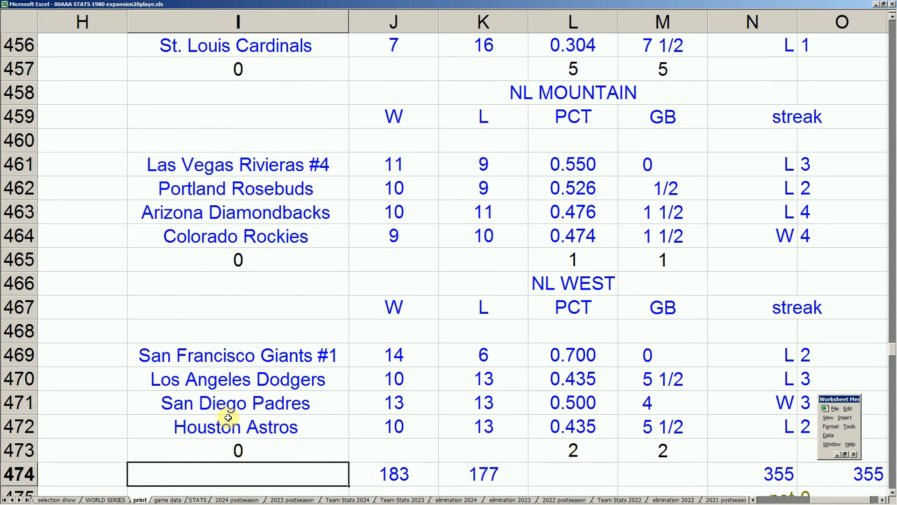
{"action": "key", "text": "Down"}
Examine the Dodgers' and Padres' rows in the NL West standings, comparing them with the Astros
{"action": "left_click_drag", "start_coordinate": [268, 364], "coordinate": [661, 354]}
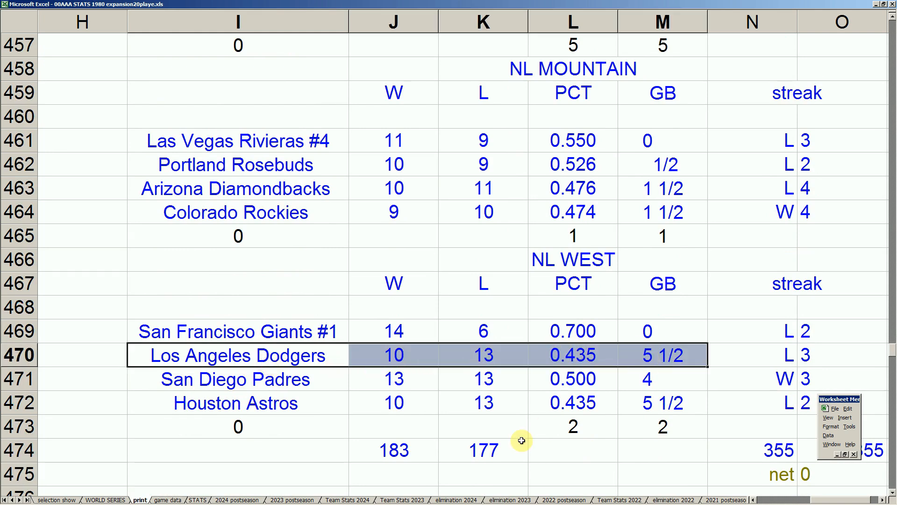
{"action": "left_click_drag", "start_coordinate": [280, 378], "coordinate": [648, 385]}
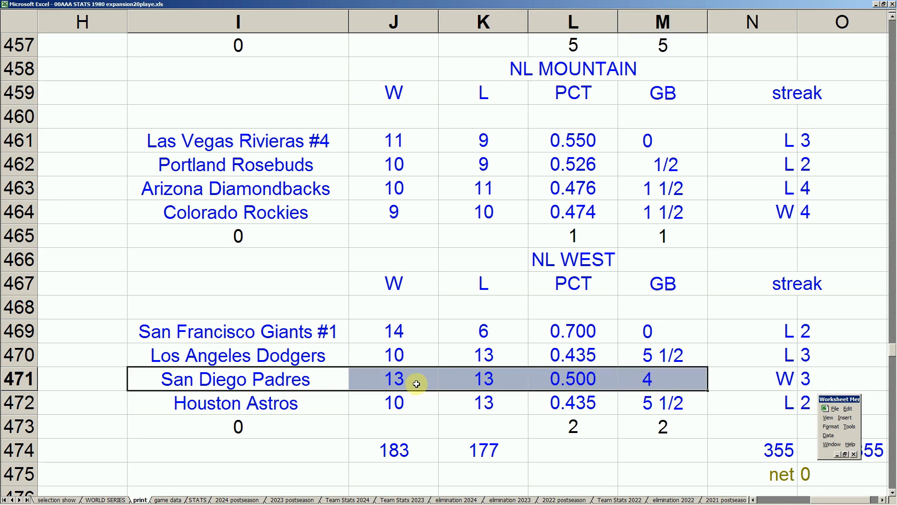
{"action": "left_click", "coordinate": [307, 400]}
{"action": "left_click", "coordinate": [309, 379]}
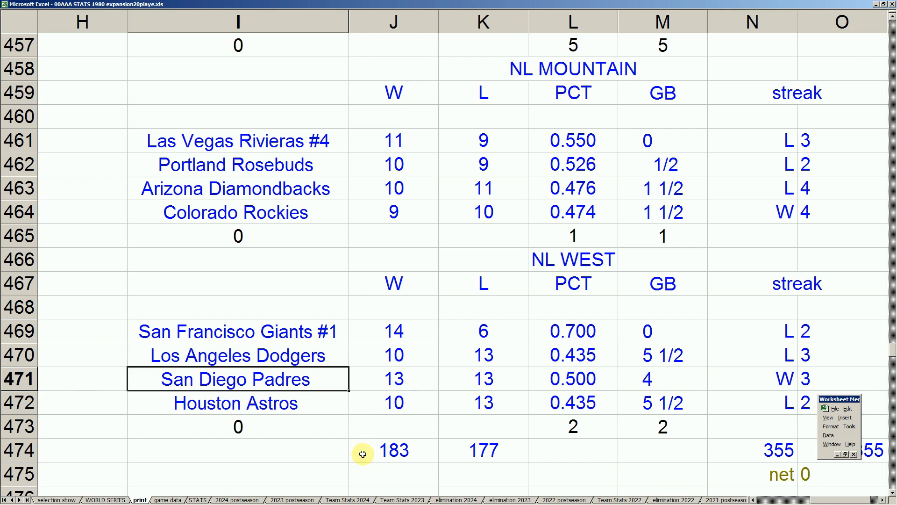
Close the 00AAA STATS 1980 expansion20playe.xls workbook without saving its changes
{"action": "mouse_move", "coordinate": [353, 504]}
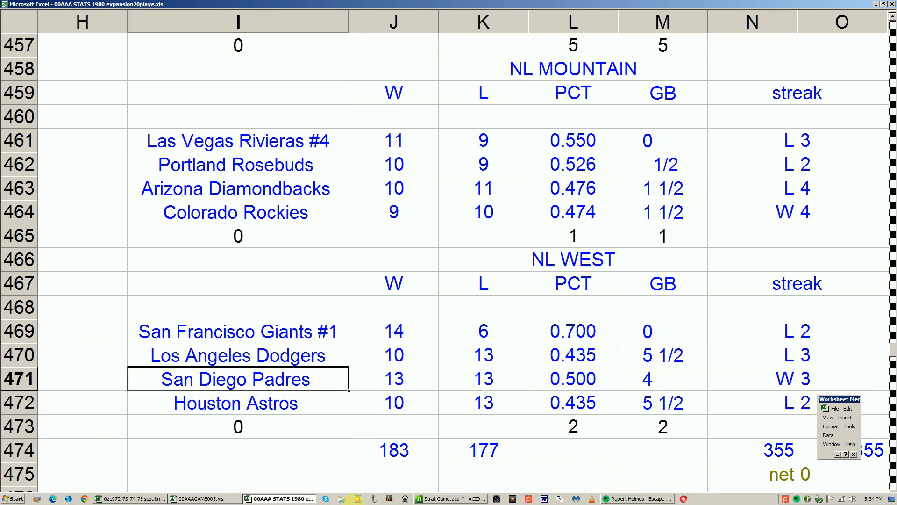
{"action": "right_click", "coordinate": [298, 498]}
{"action": "left_click", "coordinate": [279, 481]}
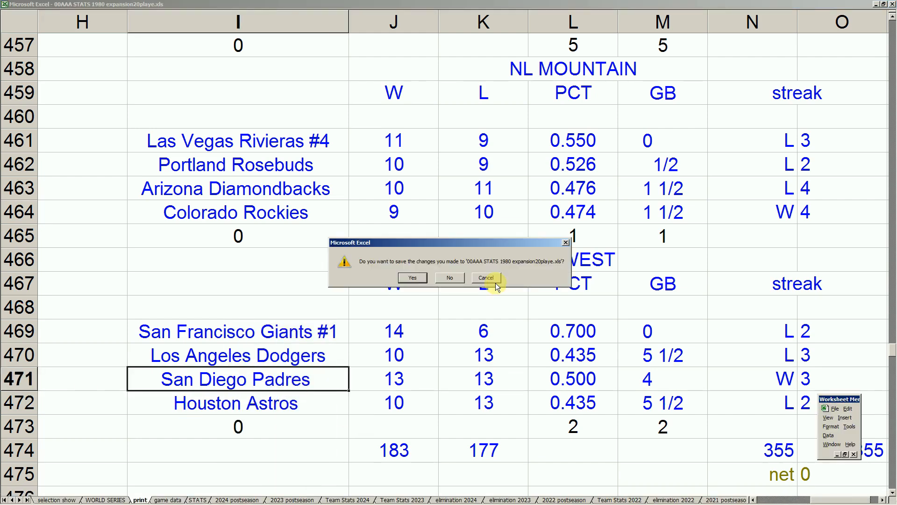
{"action": "left_click", "coordinate": [453, 276]}
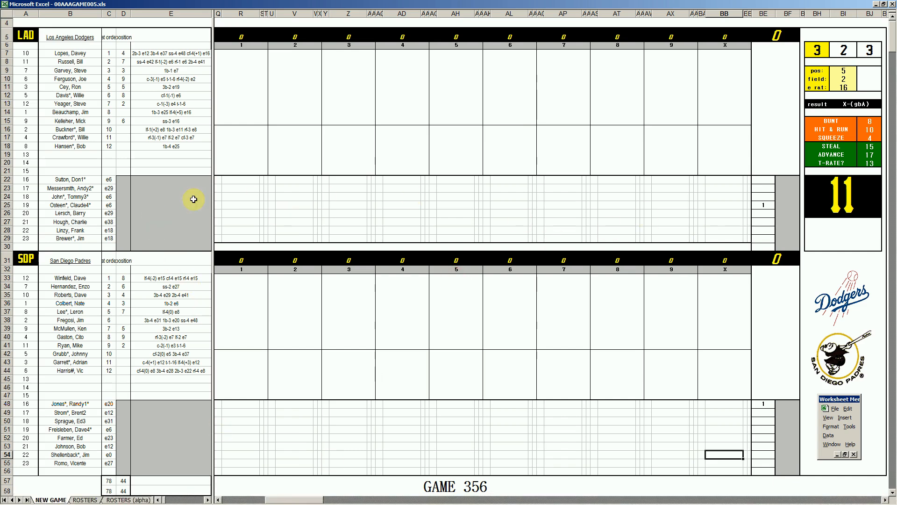
Set the Game 356 fielding check to position 8 with a field rating of 4 for Lopes's first-inning at-bat
{"action": "left_click", "coordinate": [76, 209]}
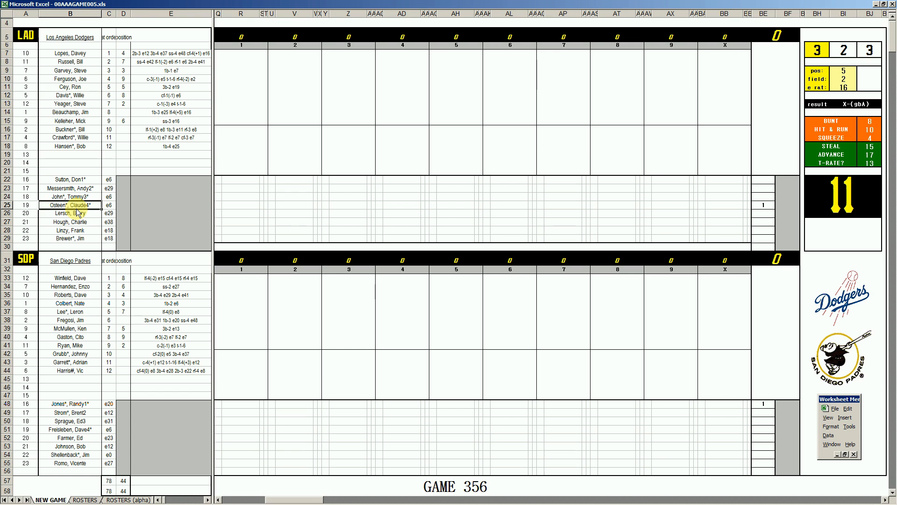
{"action": "left_click", "coordinate": [237, 54]}
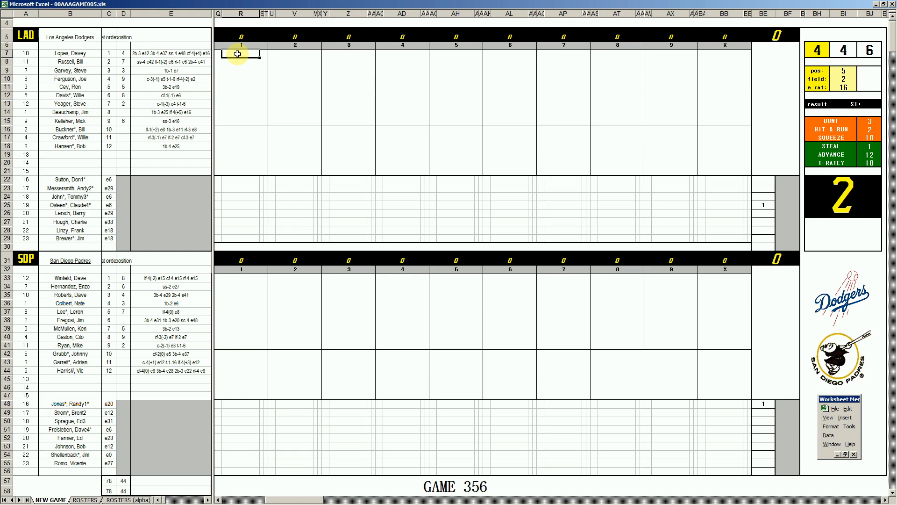
{"action": "key", "text": "Tab"}
{"action": "type", "text": "8"}
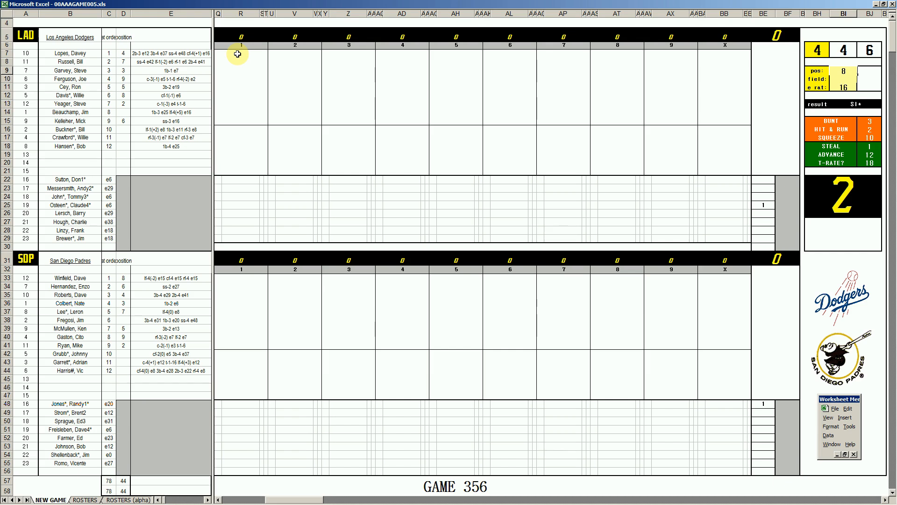
{"action": "key", "text": "Return"}
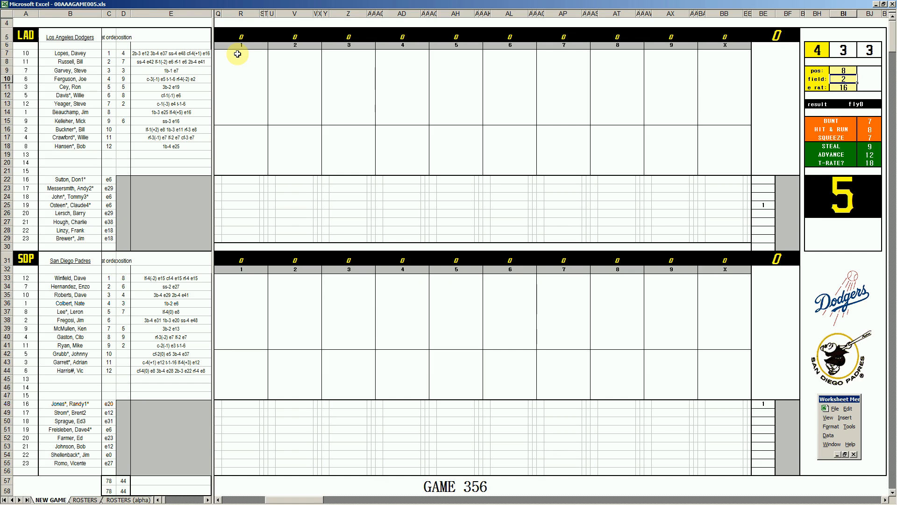
{"action": "type", "text": "4"}
{"action": "key", "text": "Return"}
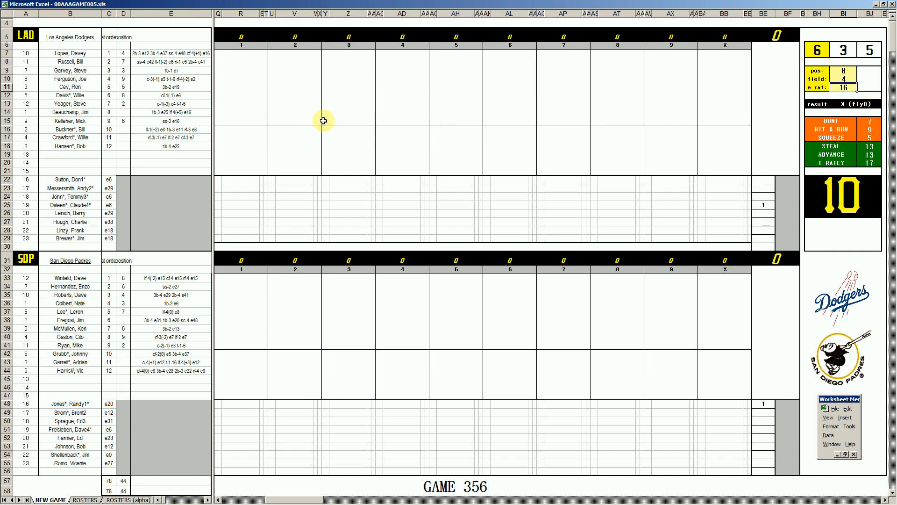
Record Lopes's first-inning out to fielder 8 on the Dodgers' Game 356 scoresheet
{"action": "left_click", "coordinate": [242, 56]}
{"action": "type", "text": "ws"}
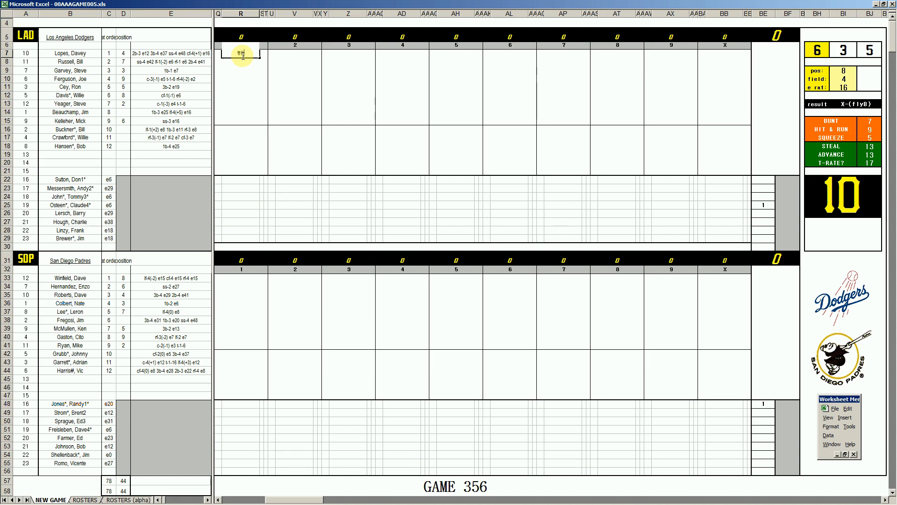
{"action": "key", "text": "Return"}
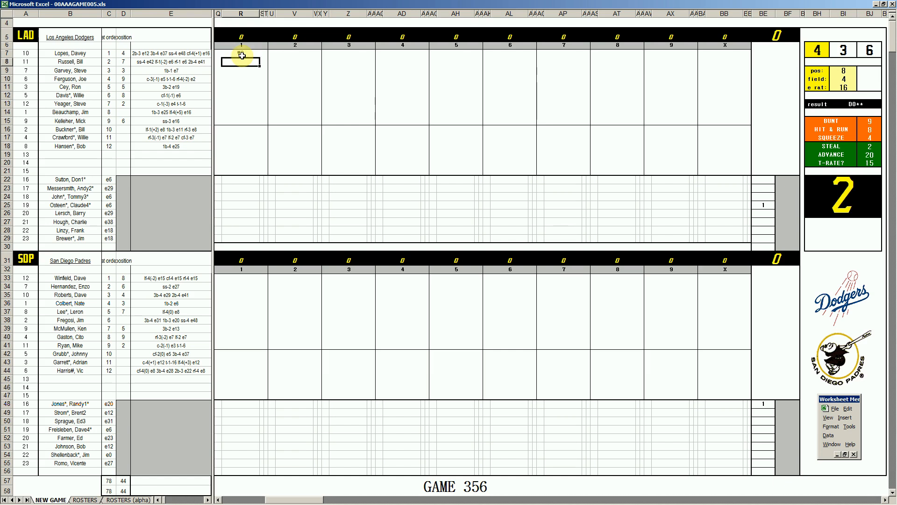
Set the fielding check to position 6 with a field rating of 2 for Russell's at-bat
{"action": "key", "text": "ctrl+q"}
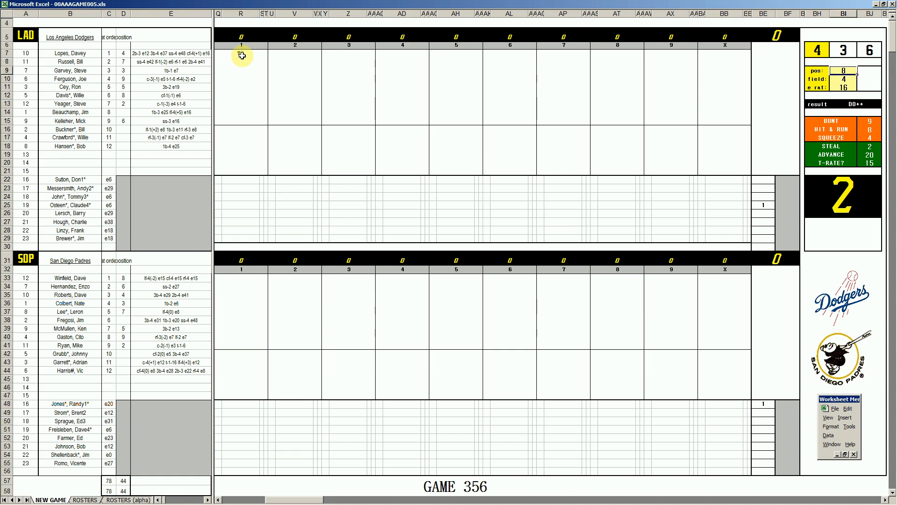
{"action": "type", "text": "6"}
{"action": "key", "text": "Return"}
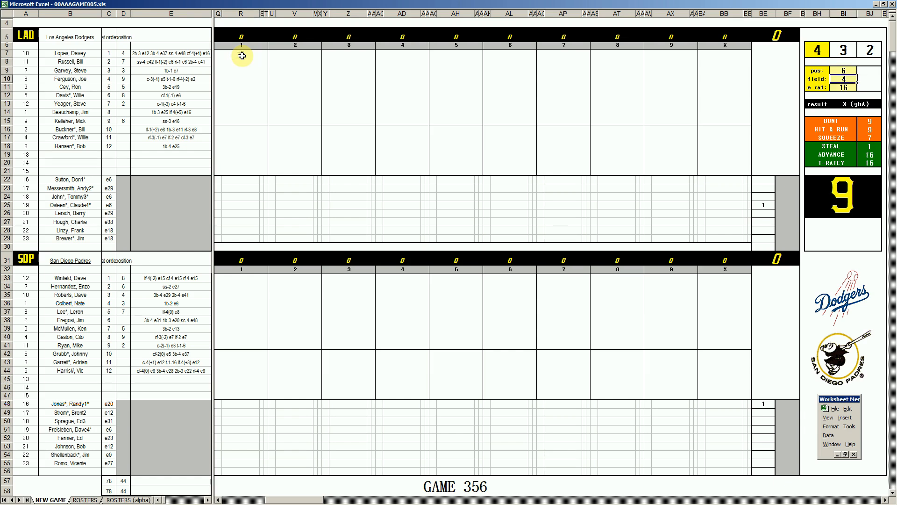
{"action": "type", "text": "2"}
{"action": "key", "text": "Return"}
Record the Dodgers' remaining first-inning results: Russell's 63 out, 2 for Garvey, and Ferguson's out to fielder 9
{"action": "left_click", "coordinate": [238, 61]}
{"action": "type", "text": "63"}
{"action": "key", "text": "Return"}
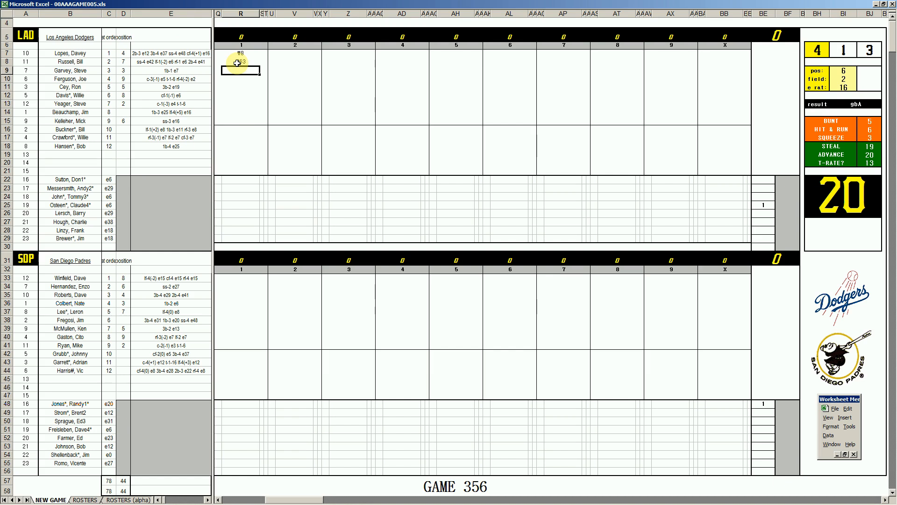
{"action": "type", "text": "2"}
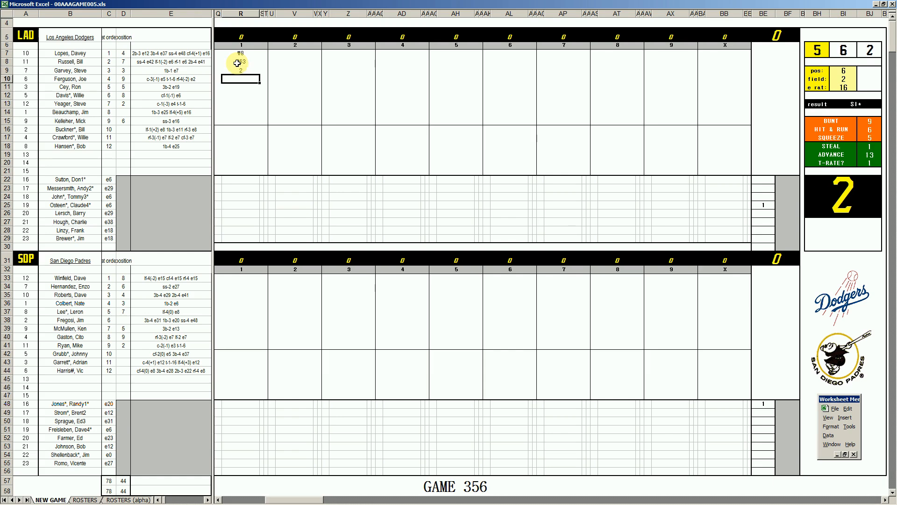
{"action": "type", "text": "#9"}
Enter 8 as Winfield's first-inning result on the Padres' Game 356 scoresheet
{"action": "left_click", "coordinate": [238, 278]}
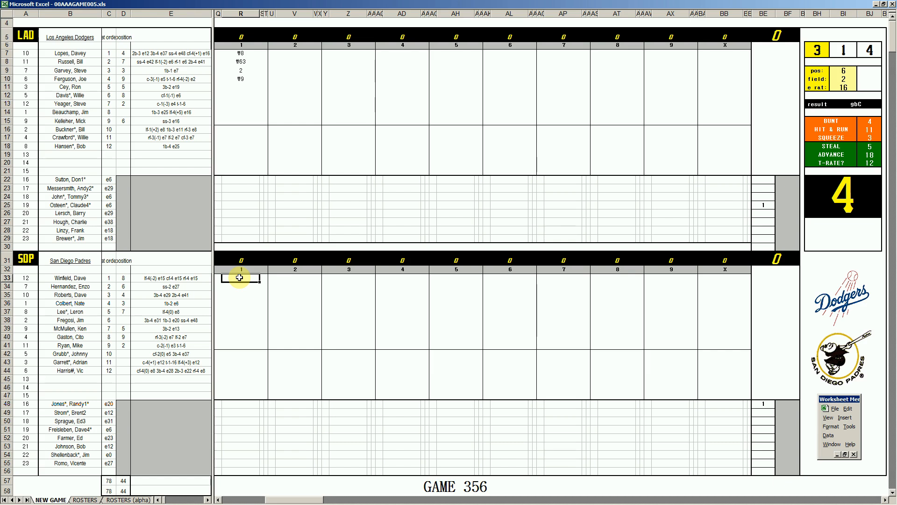
{"action": "double_click", "coordinate": [239, 278]}
{"action": "type", "text": "8"}
{"action": "key", "text": "Return"}
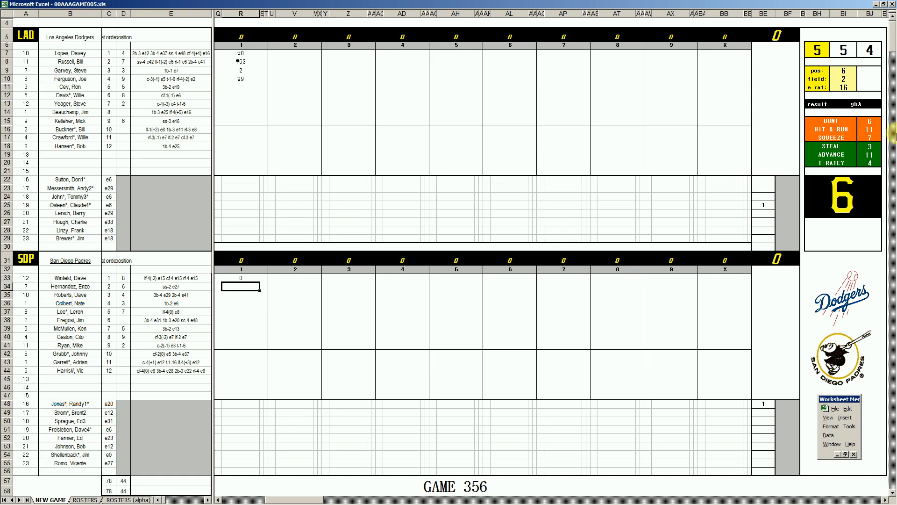
Add the baserunning mark beside Winfield's first-inning result and enter e2 for the first inning in the Padres' Jones row
{"action": "key", "text": "Up"}
{"action": "key", "text": "Right"}
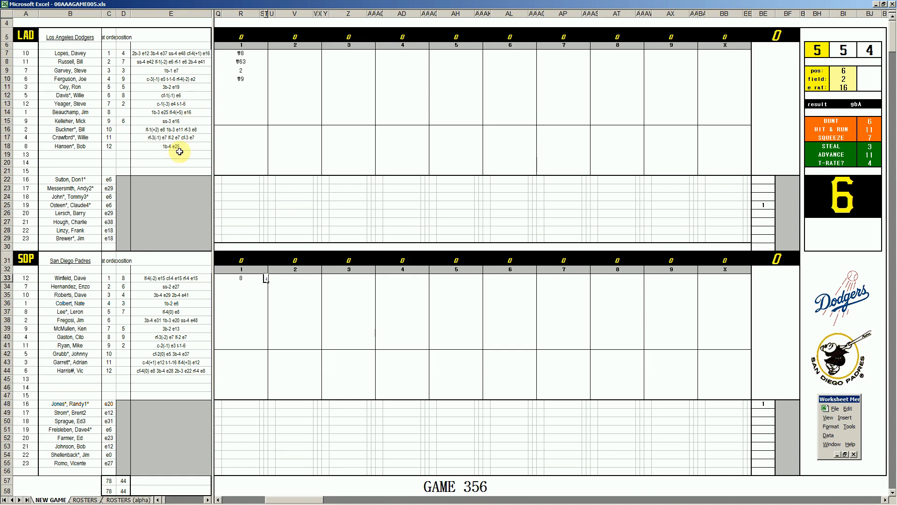
{"action": "left_click", "coordinate": [234, 406]}
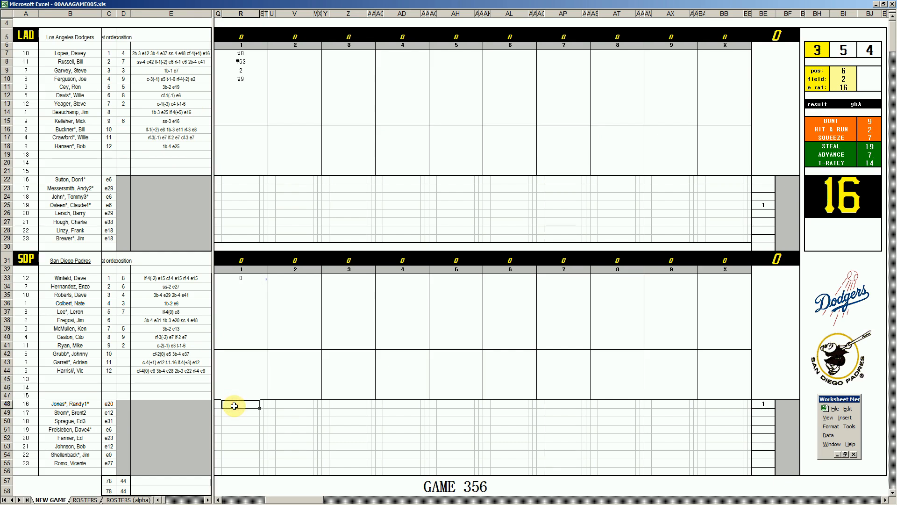
{"action": "type", "text": "e2"}
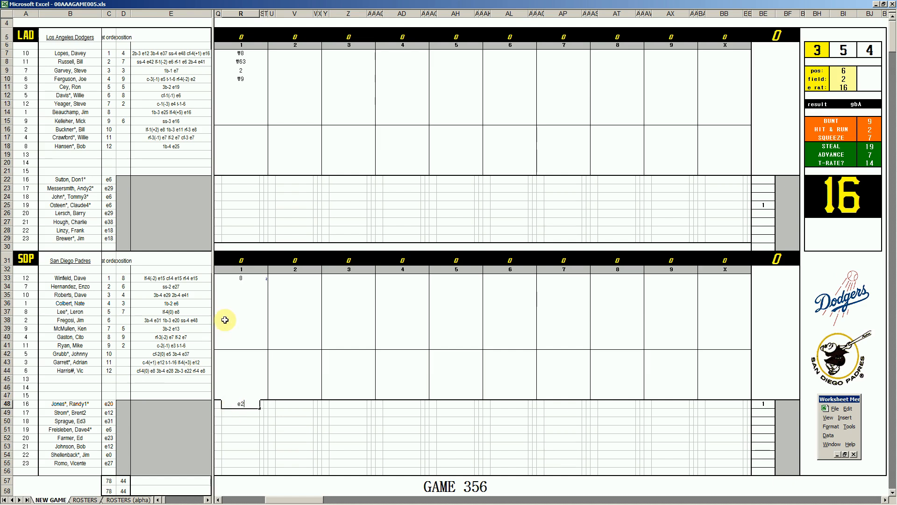
Set the fielding check to position 6 with a field rating of 3 for Hernandez's first-inning at-bat
{"action": "left_click", "coordinate": [242, 286]}
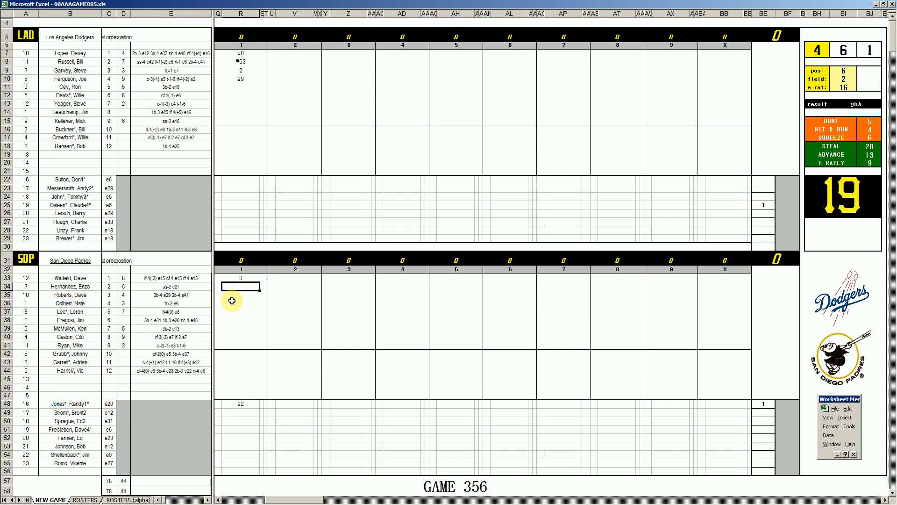
{"action": "key", "text": "ctrl+p"}
{"action": "type", "text": "6"}
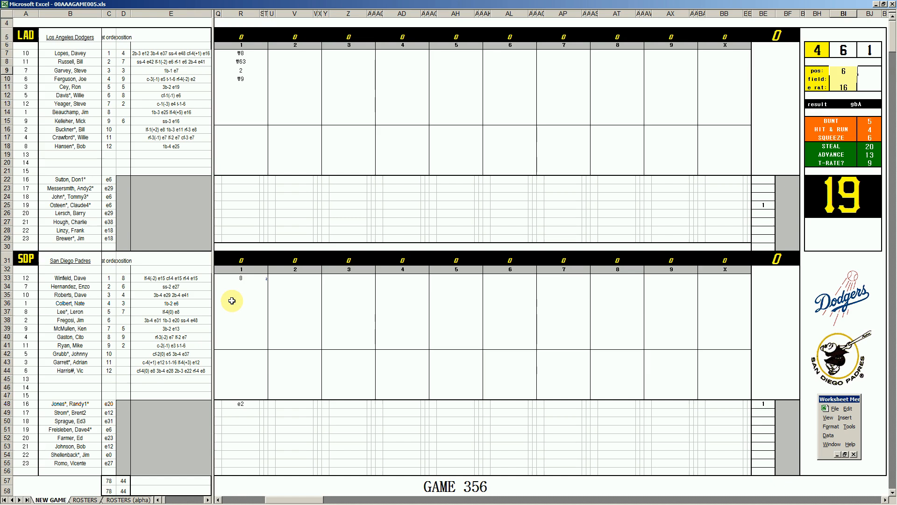
{"action": "key", "text": "Return"}
{"action": "type", "text": "3"}
{"action": "key", "text": "Return"}
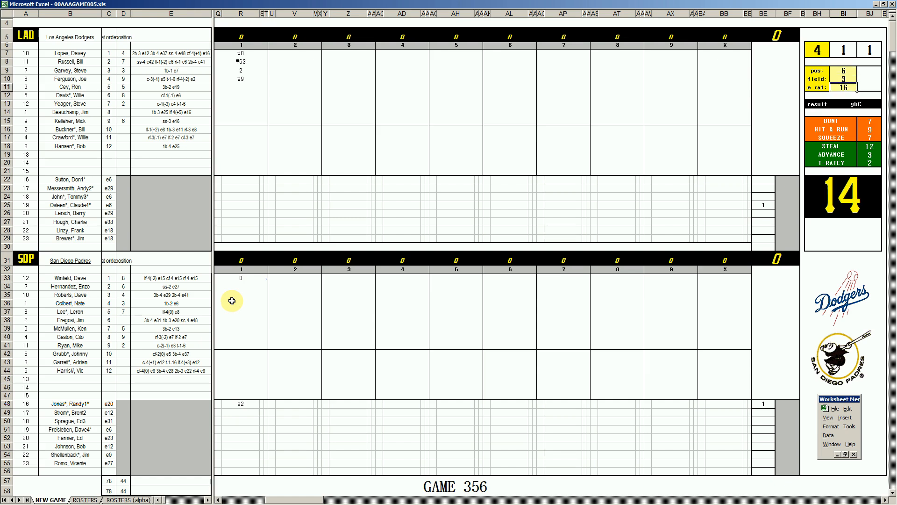
Record Hernandez's first-inning 63 out with 1 run batted in, and credit Winfield with the run
{"action": "left_click", "coordinate": [245, 292]}
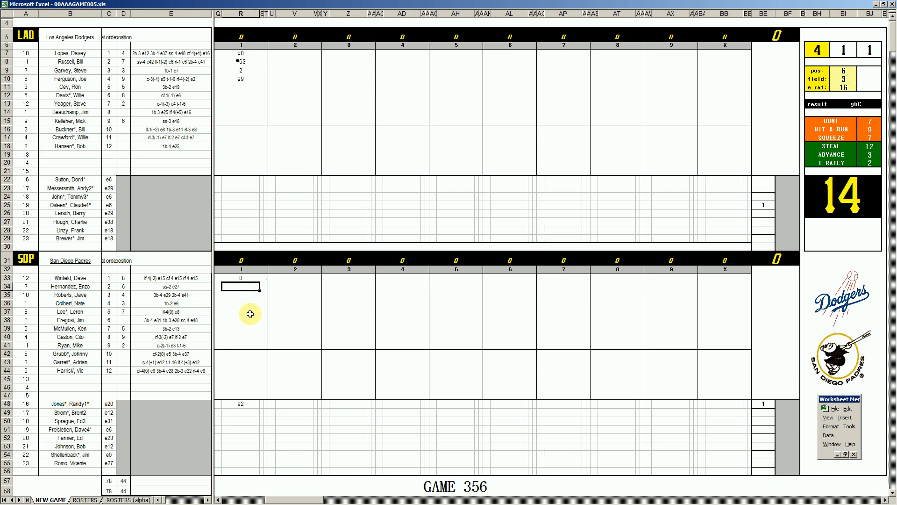
{"action": "type", "text": "\\63"}
{"action": "key", "text": "Return"}
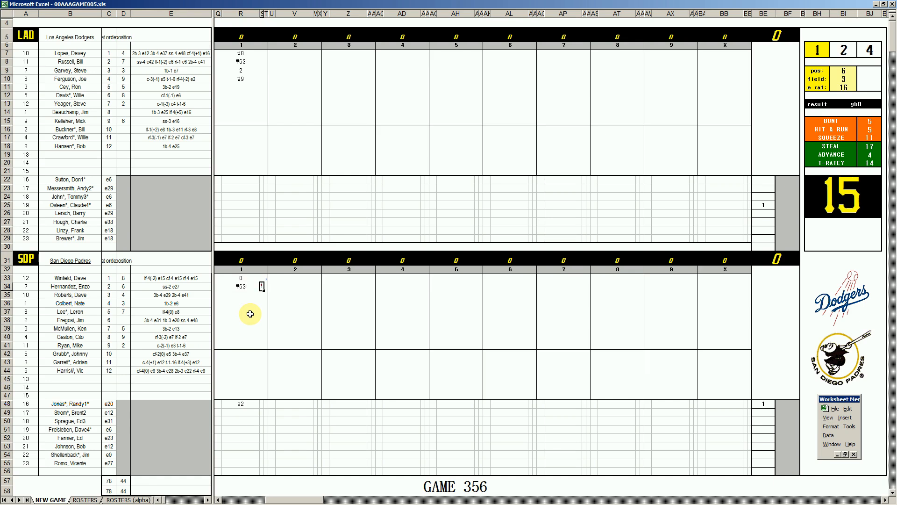
{"action": "type", "text": "1"}
{"action": "key", "text": "Return"}
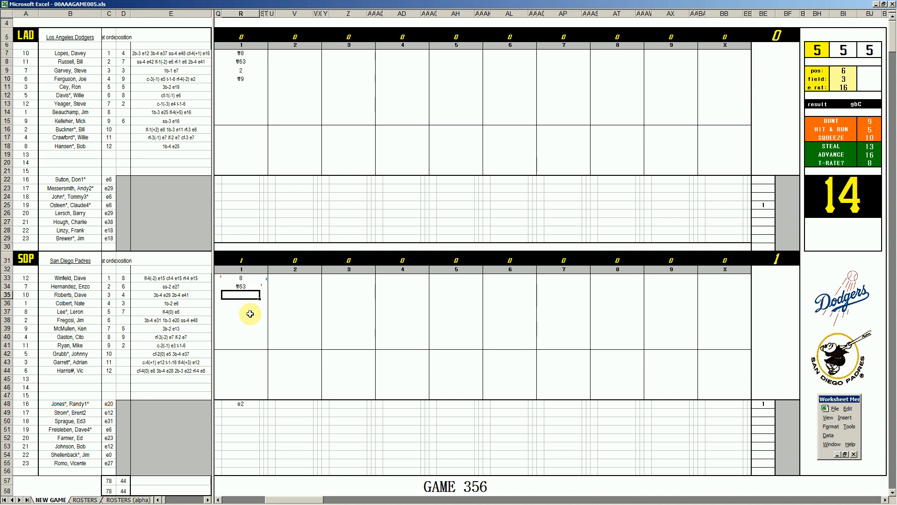
Record the Padres' remaining first-inning results: Roberts's out to fielder 8, 8 for Colbert, and Lee's 63 out
{"action": "type", "text": "\\8"}
{"action": "key", "text": "Return"}
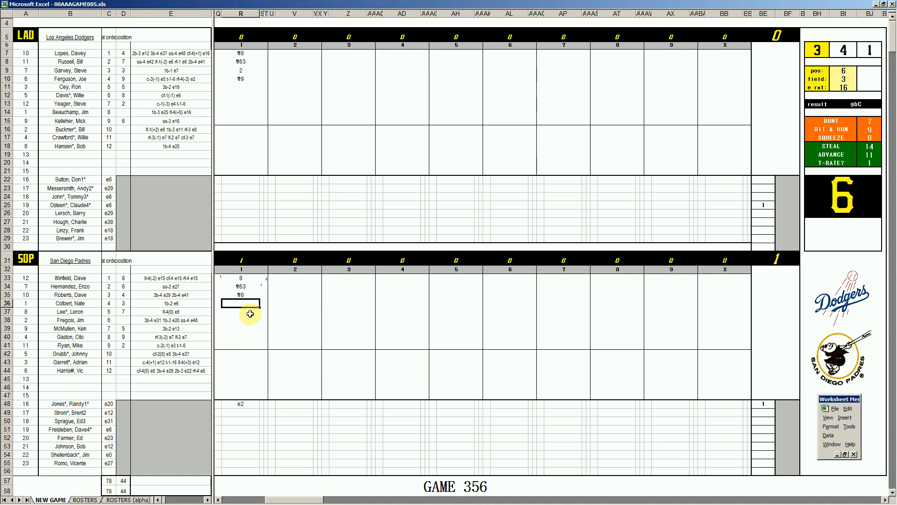
{"action": "type", "text": "8"}
{"action": "key", "text": "Return"}
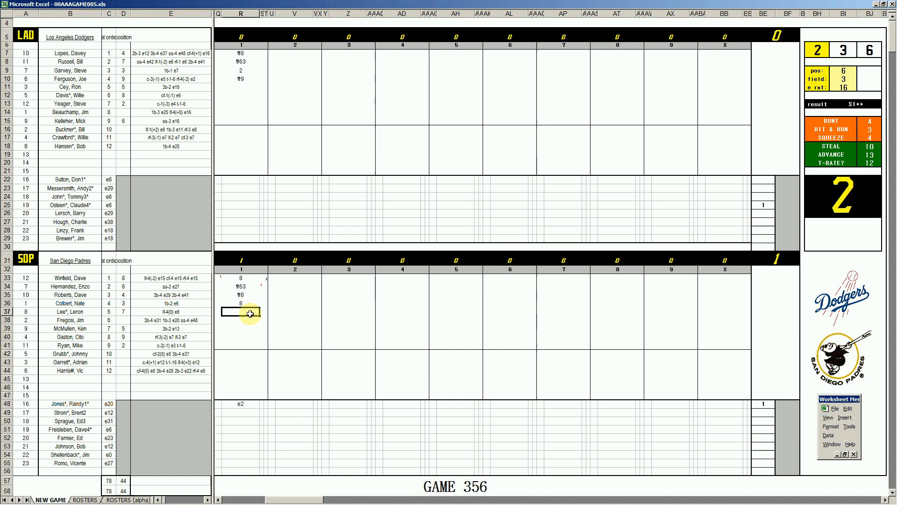
{"action": "type", "text": "₩63"}
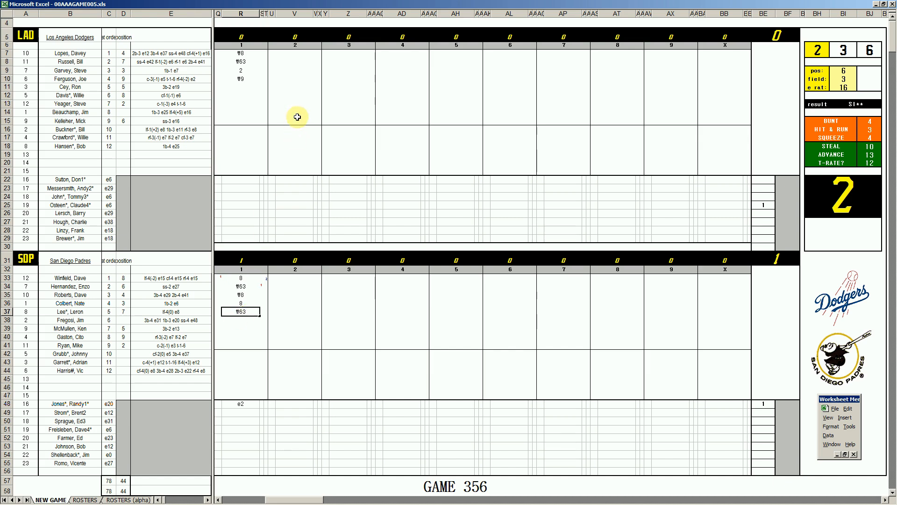
Record Cey's out to fielder 7 and 8 for Davis in the Dodgers' second inning
{"action": "left_click", "coordinate": [294, 88]}
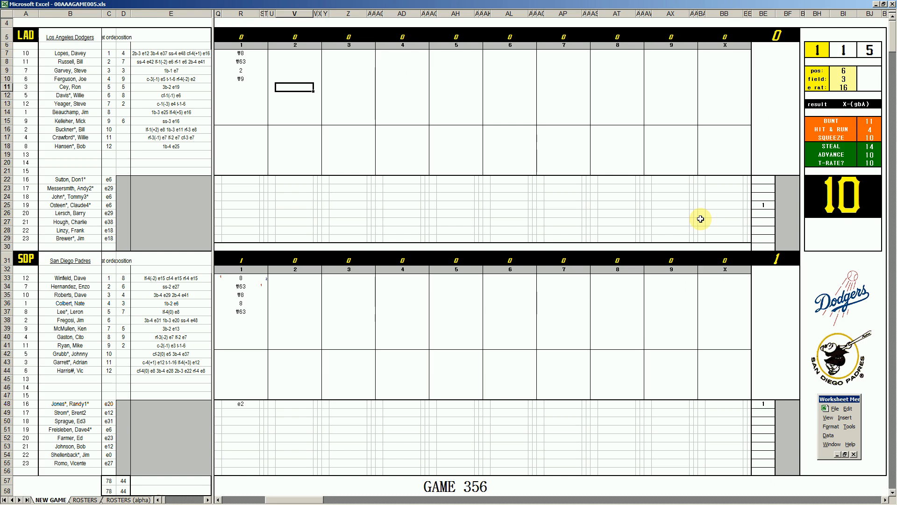
{"action": "type", "text": "\\"}
{"action": "type", "text": "7"}
{"action": "key", "text": "Return"}
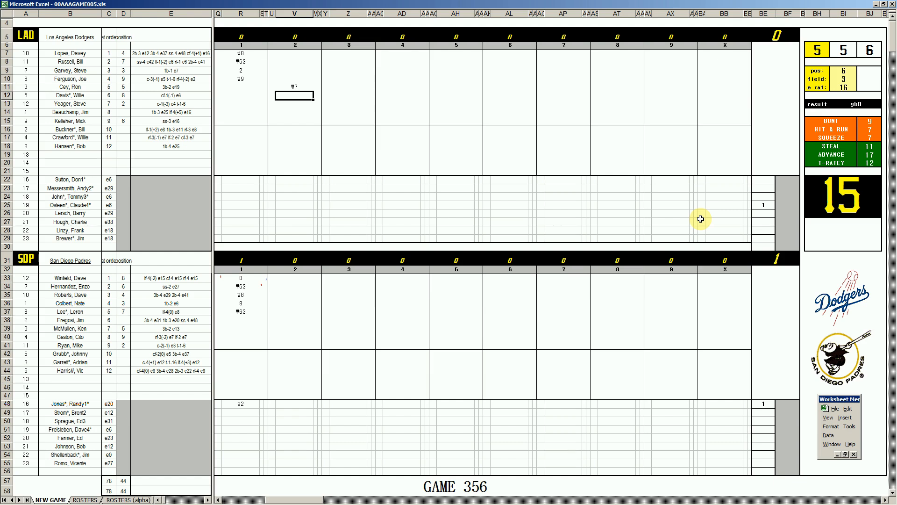
{"action": "type", "text": "8"}
{"action": "key", "text": "Return"}
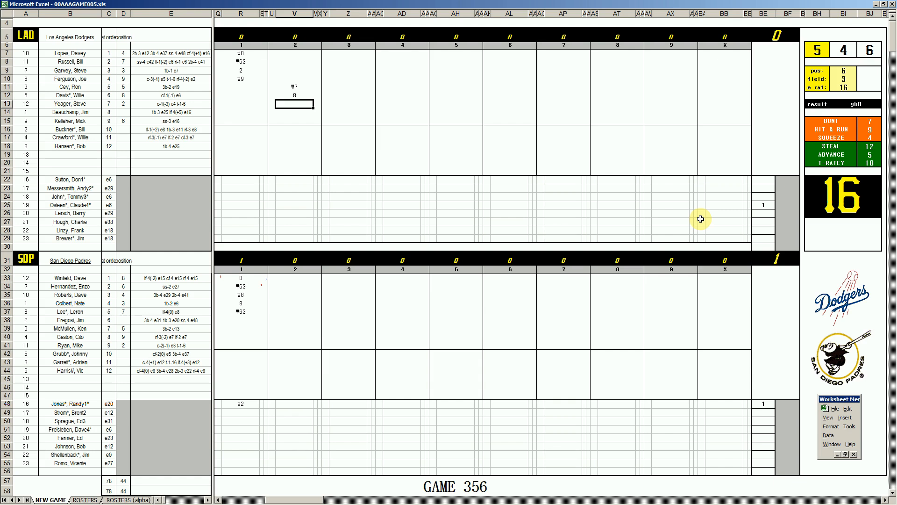
Enter s for the second inning in the Dodgers' Sutton row, and return to Yeager's second-inning cell
{"action": "key", "text": "Down"}
{"action": "key", "text": "Down"}
{"action": "key", "text": "Down"}
{"action": "key", "text": "Down"}
{"action": "key", "text": "Down"}
{"action": "key", "text": "Down"}
{"action": "key", "text": "Down"}
{"action": "key", "text": "Down"}
{"action": "key", "text": "Down"}
{"action": "type", "text": "s"}
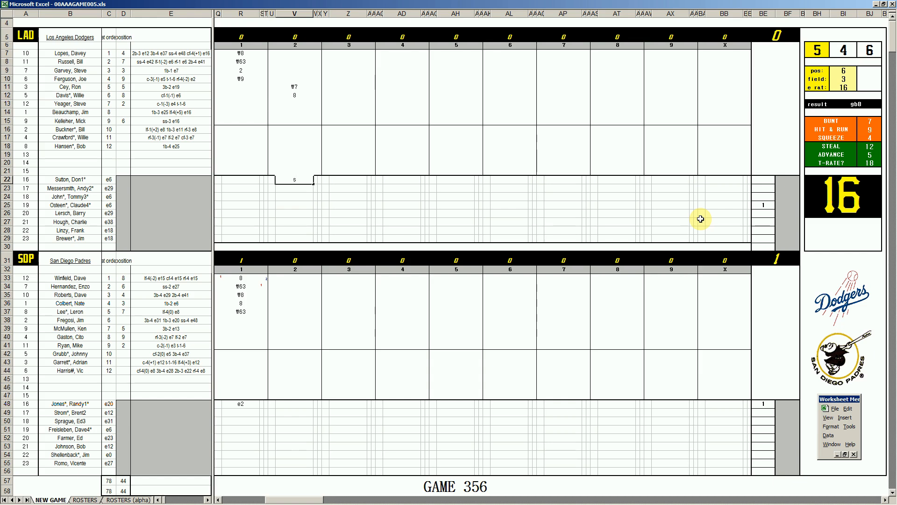
{"action": "key", "text": "Up"}
{"action": "key", "text": "Up"}
{"action": "key", "text": "Up"}
{"action": "key", "text": "Up"}
{"action": "key", "text": "Up"}
{"action": "key", "text": "Up"}
{"action": "key", "text": "Up"}
{"action": "key", "text": "Up"}
{"action": "key", "text": "Up"}
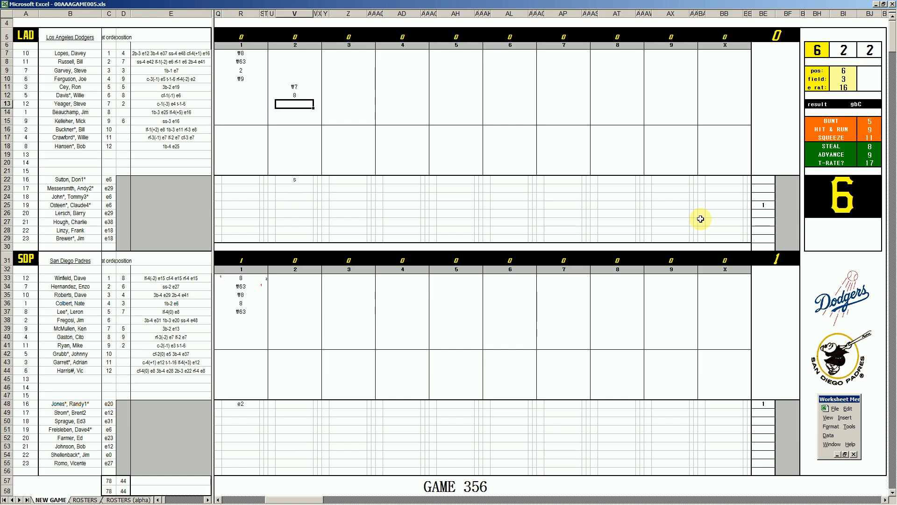
{"action": "key", "text": "Up"}
{"action": "key", "text": "Down"}
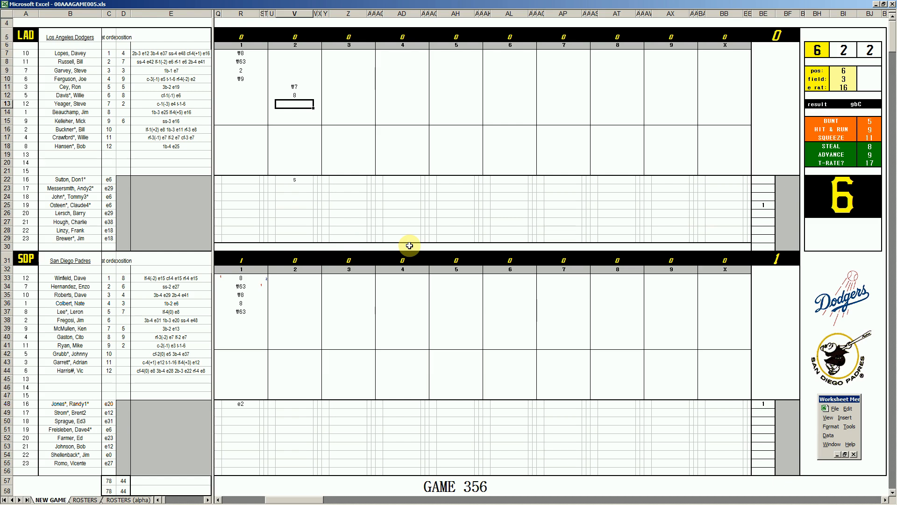
Record Yeager's second-inning 63 out on the Dodgers' scoresheet
{"action": "key", "text": "ctrl+f"}
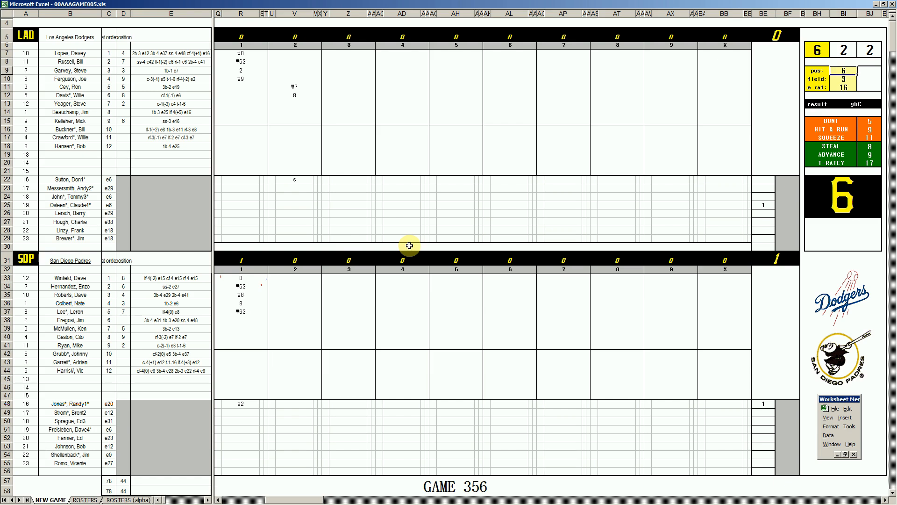
{"action": "left_click", "coordinate": [294, 103]}
{"action": "type", "text": "#63"}
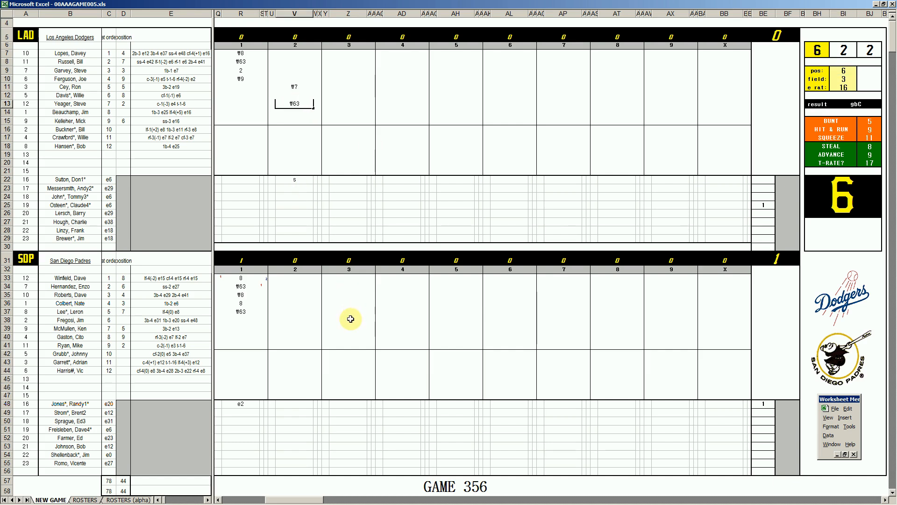
Enter 1 as Fregosi's second-inning result and set the fielding check position to 9 for McMullen's at-bat
{"action": "left_click", "coordinate": [300, 318]}
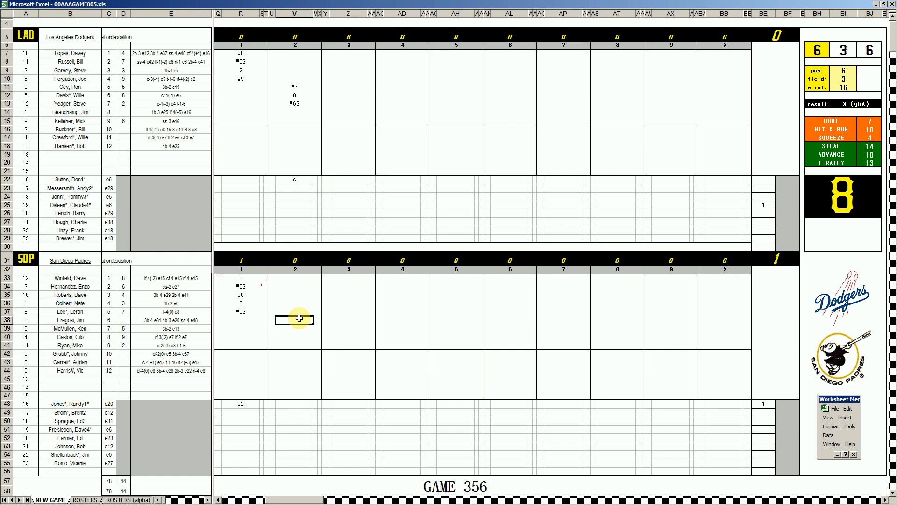
{"action": "key", "text": "Return"}
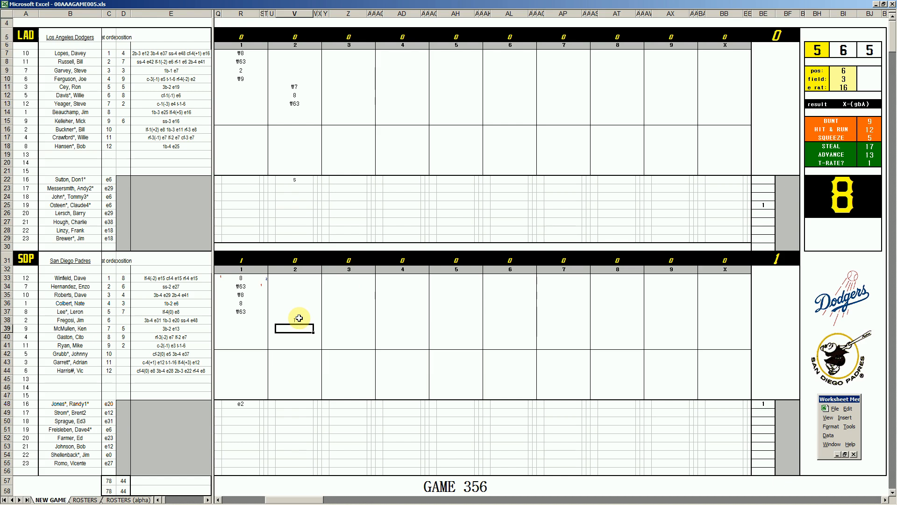
{"action": "key", "text": "ctrl+q"}
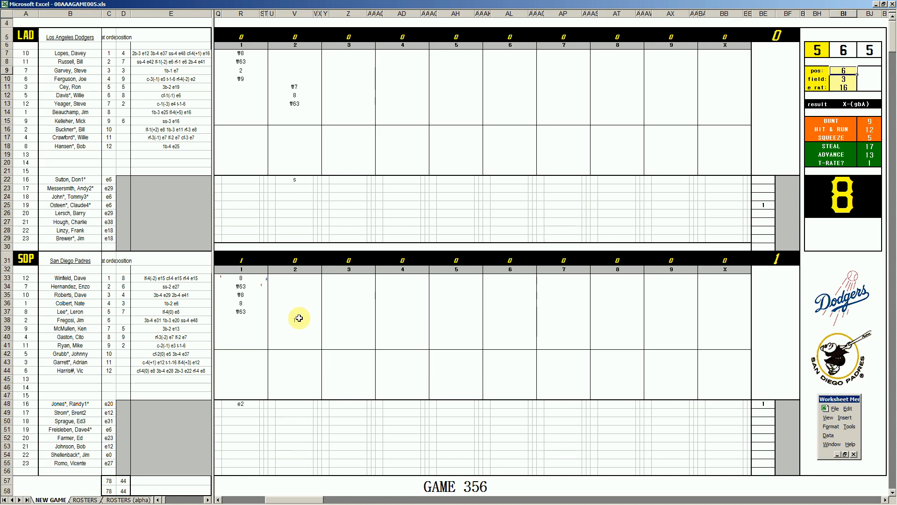
{"action": "type", "text": "9"}
{"action": "key", "text": "Return"}
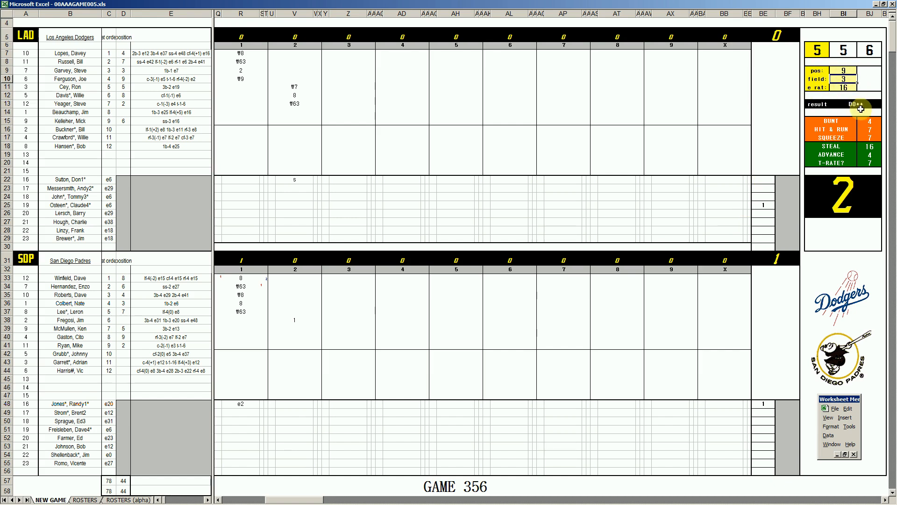
Record the Padres' second-inning results of 2 for McMullen, Gaston's out to fielder 5, and Ryan's out to fielder 4
{"action": "left_click", "coordinate": [296, 328]}
{"action": "type", "text": "2"}
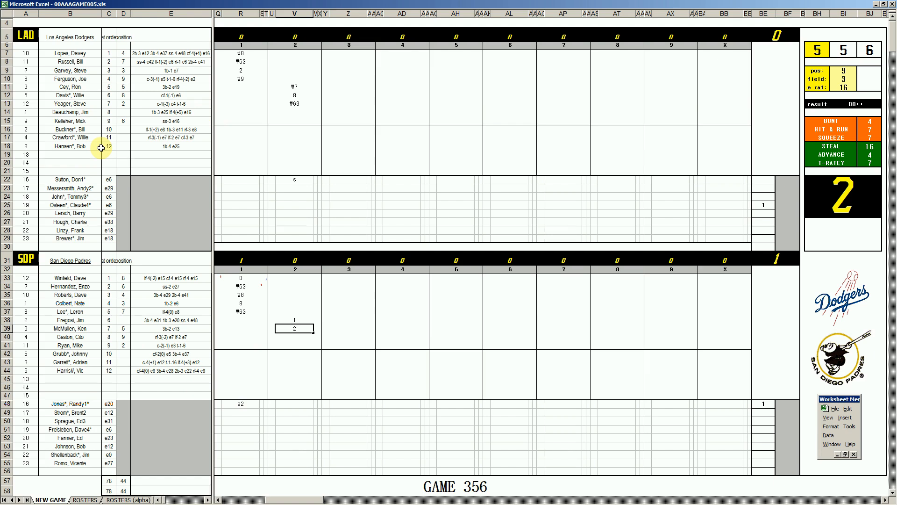
{"action": "key", "text": "Return"}
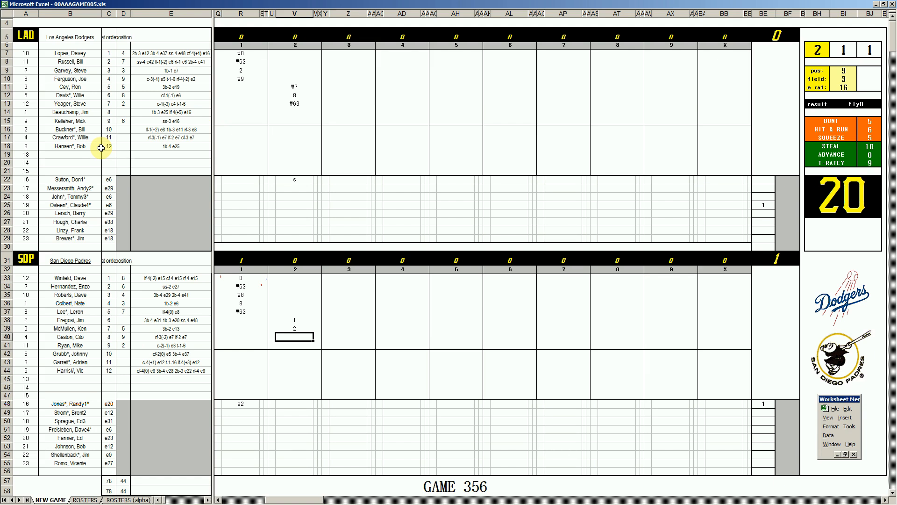
{"action": "type", "text": "#5"}
{"action": "key", "text": "Return"}
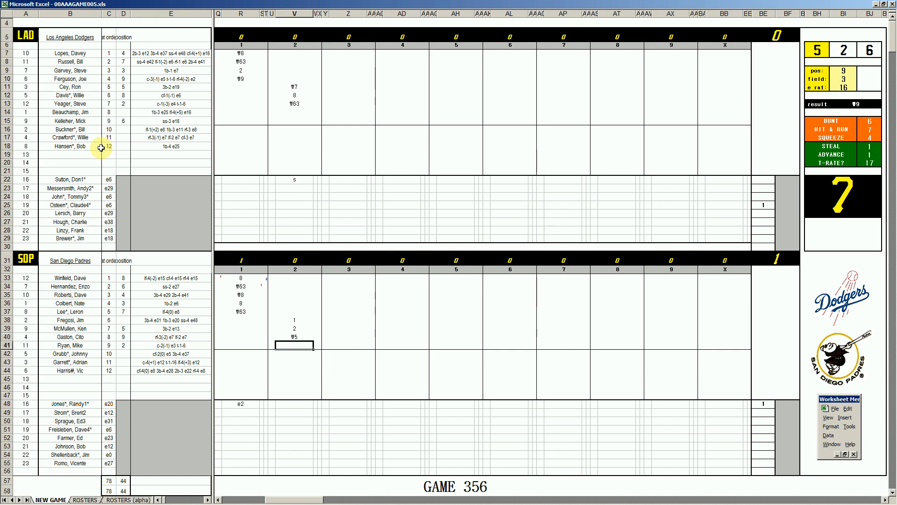
{"action": "type", "text": "#4"}
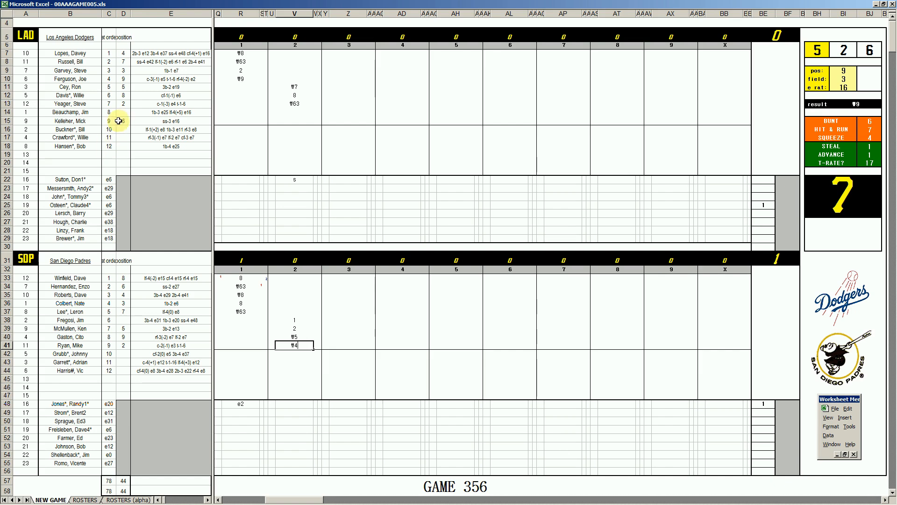
Enter 4 as Winfield's second-inning result, with 3 runs batted in
{"action": "left_click", "coordinate": [292, 278]}
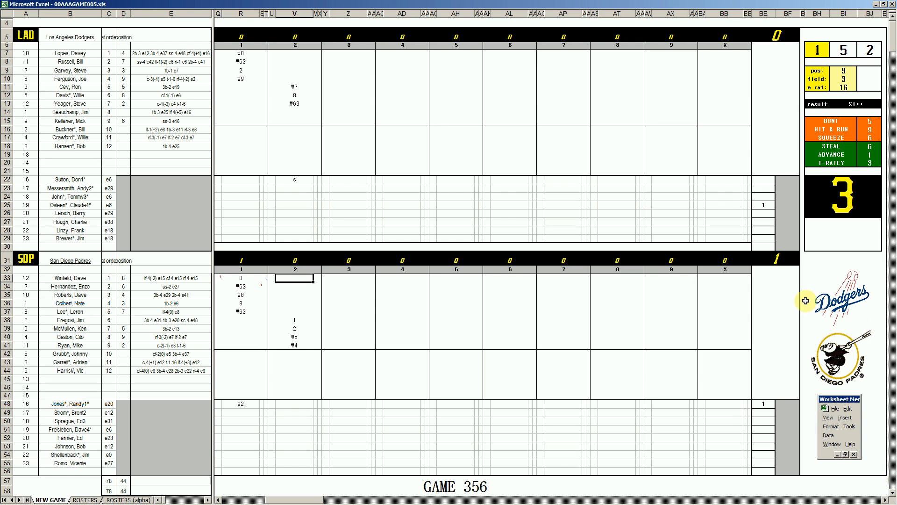
{"action": "type", "text": "4"}
{"action": "key", "text": "Return"}
Credit Fregosi, McMullen and Winfield with 1 run each in the Padres' second inning
{"action": "key", "text": "Left"}
{"action": "key", "text": "Down"}
{"action": "key", "text": "Down"}
{"action": "key", "text": "Down"}
{"action": "key", "text": "Down"}
{"action": "key", "text": "Down"}
{"action": "type", "text": "1"}
{"action": "key", "text": "Down"}
{"action": "type", "text": "1"}
{"action": "key", "text": "Up"}
{"action": "key", "text": "Up"}
{"action": "key", "text": "Up"}
{"action": "key", "text": "Up"}
{"action": "key", "text": "Up"}
{"action": "key", "text": "Up"}
{"action": "type", "text": "1"}
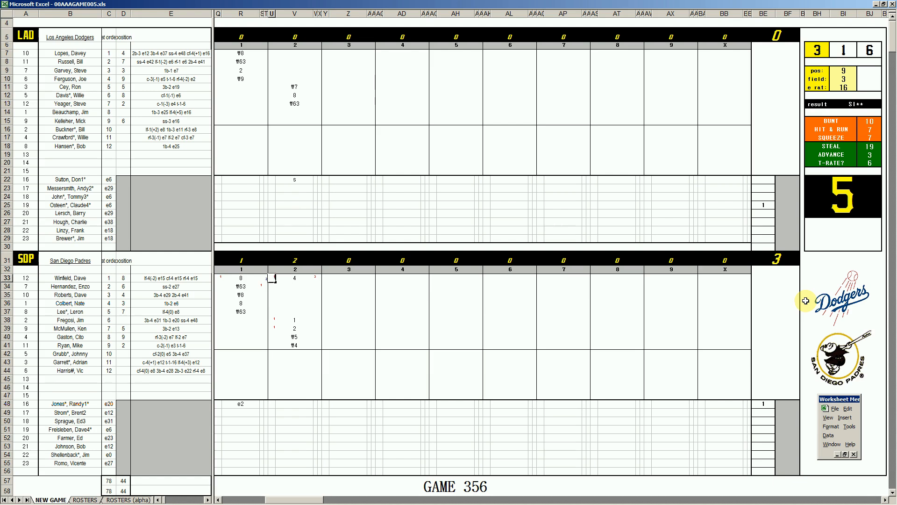
Enter 8 as Hernandez's second-inning result and add the baserunning mark beside it
{"action": "key", "text": "Down"}
{"action": "key", "text": "Right"}
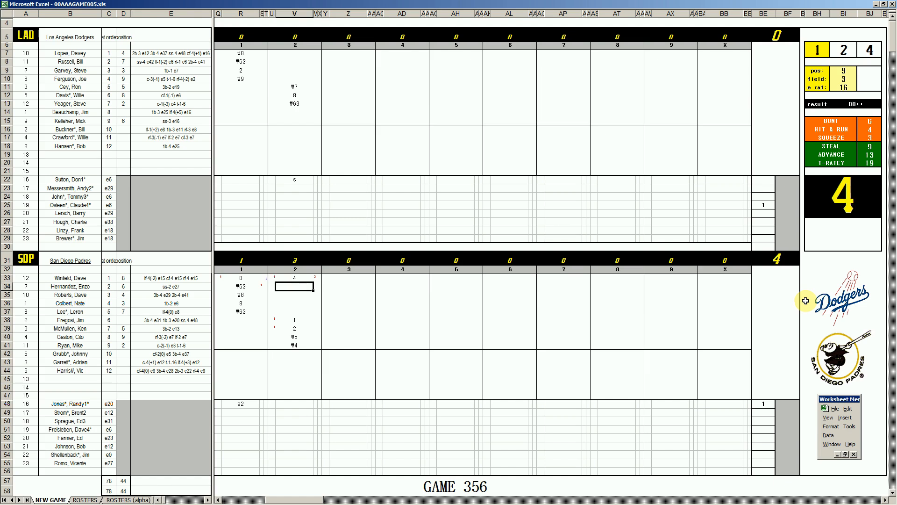
{"action": "type", "text": "8"}
{"action": "key", "text": "Down"}
{"action": "key", "text": "Up"}
{"action": "key", "text": "Right"}
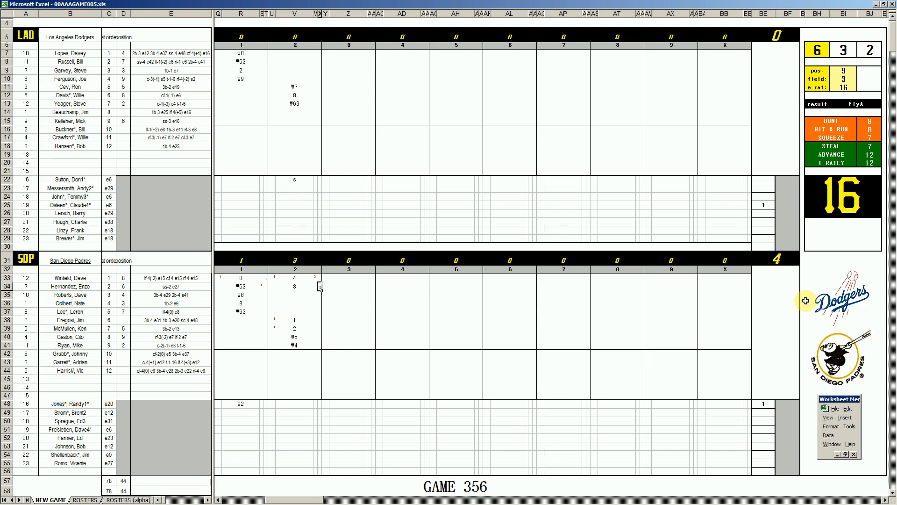
{"action": "key", "text": "F9"}
{"action": "key", "text": "Left"}
{"action": "key", "text": "Down"}
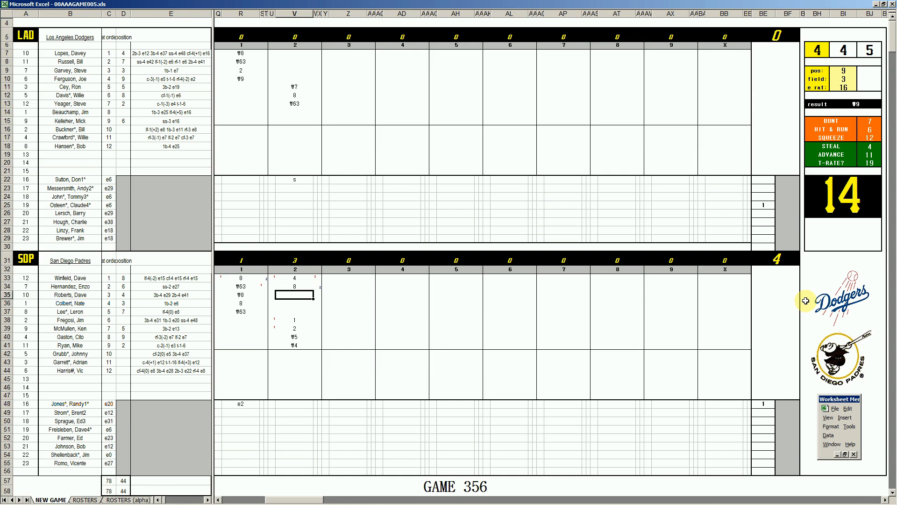
Enter 1 as Roberts's second-inning result with 1 run batted in, and credit Hernandez with 1 run
{"action": "type", "text": "1"}
{"action": "key", "text": "Return"}
{"action": "key", "text": "Left"}
{"action": "key", "text": "Up"}
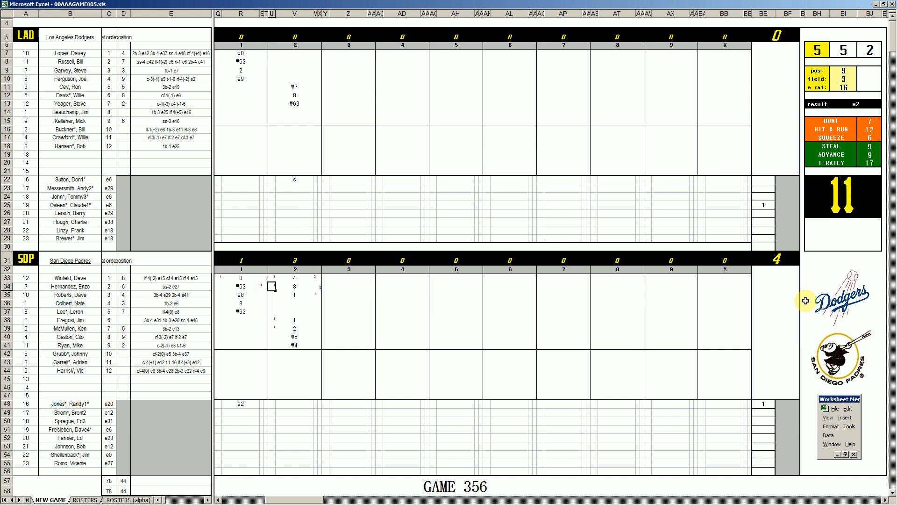
{"action": "type", "text": "1"}
Complete the Padres' second inning: 4 with 2 runs batted in for Colbert, 1 run each for Roberts and Colbert, and k for Lee
{"action": "key", "text": "Right"}
{"action": "key", "text": "Down"}
{"action": "key", "text": "Down"}
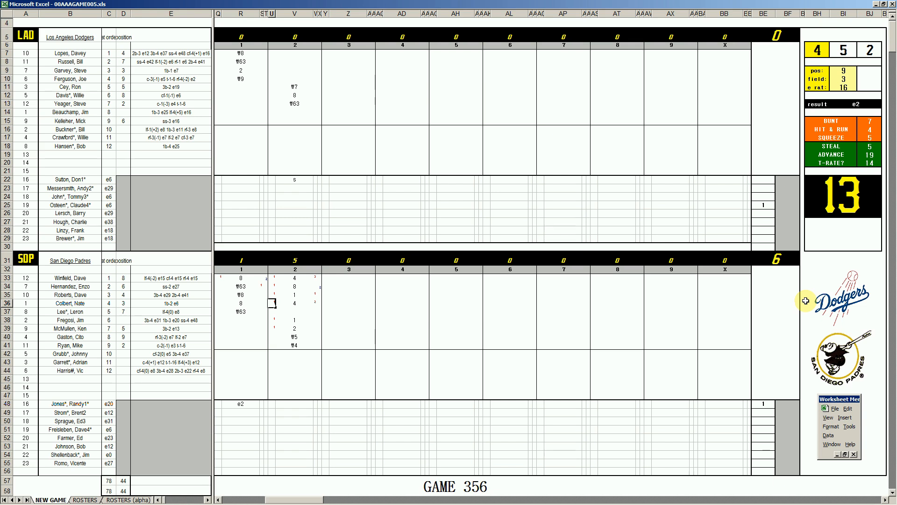
{"action": "key", "text": "Return"}
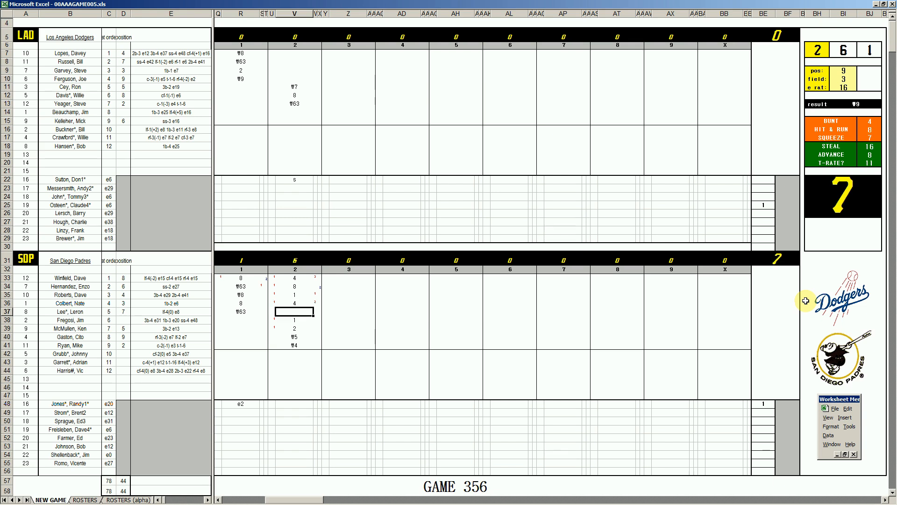
{"action": "type", "text": "k"}
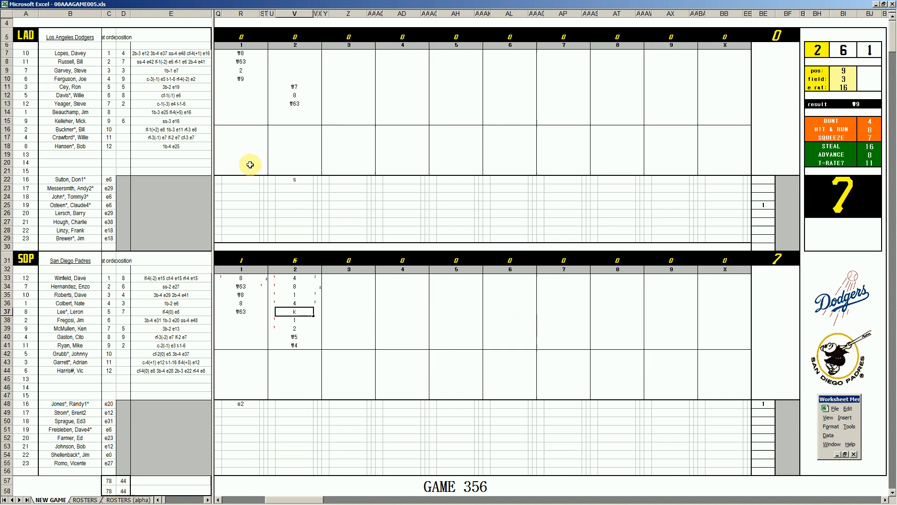
Record the Dodgers' third-inning results: k for Beauchamp, k for Kelleher, 1 for Lopes and k for Russell
{"action": "left_click", "coordinate": [337, 105]}
{"action": "left_click", "coordinate": [337, 115]}
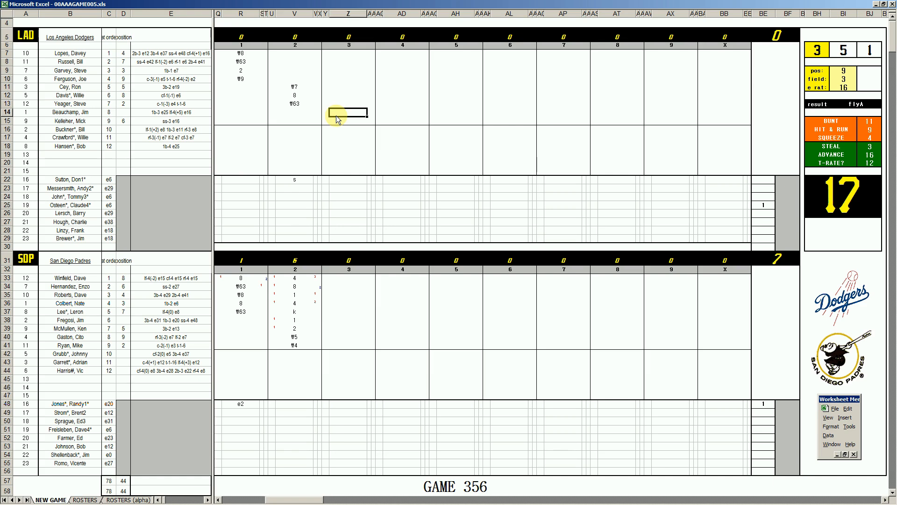
{"action": "type", "text": "k"}
{"action": "key", "text": "Return"}
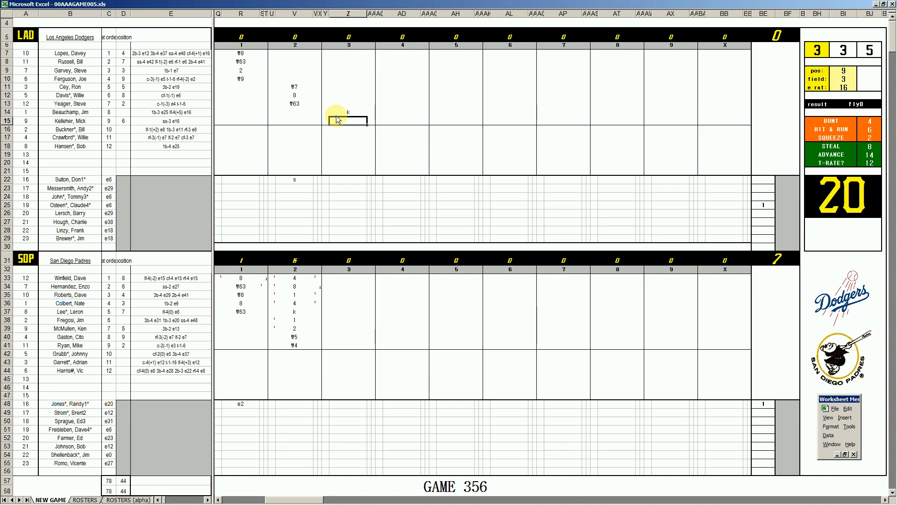
{"action": "type", "text": "k"}
{"action": "key", "text": "Return"}
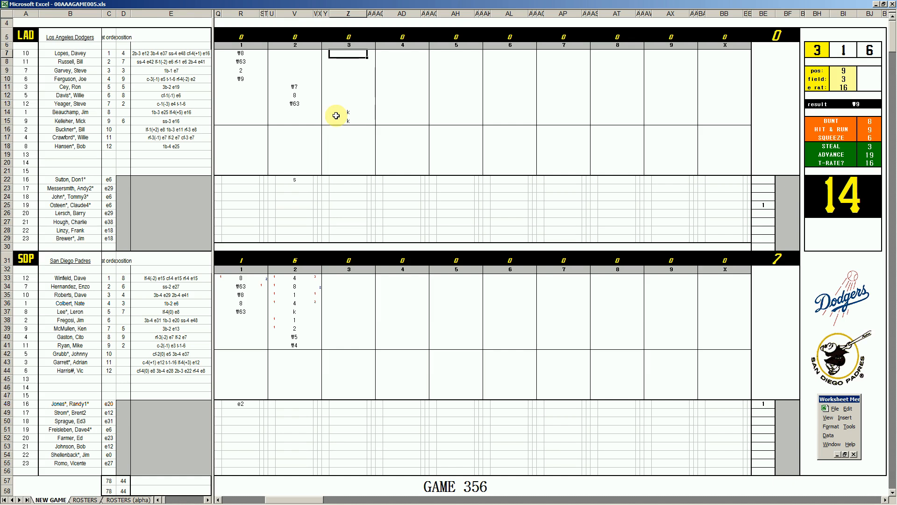
{"action": "type", "text": "1"}
{"action": "key", "text": "Return"}
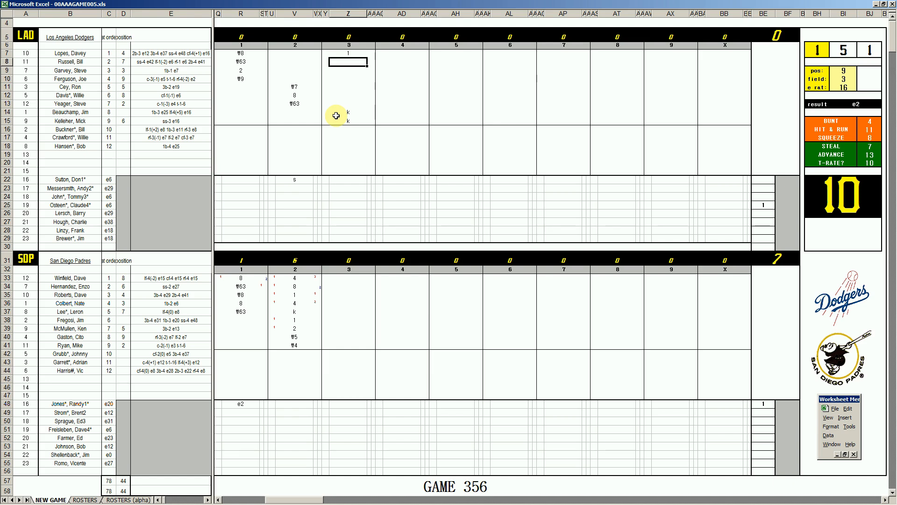
{"action": "type", "text": "k"}
Enter 1 as the third-inning result for both Fregosi and McMullen
{"action": "left_click", "coordinate": [341, 338]}
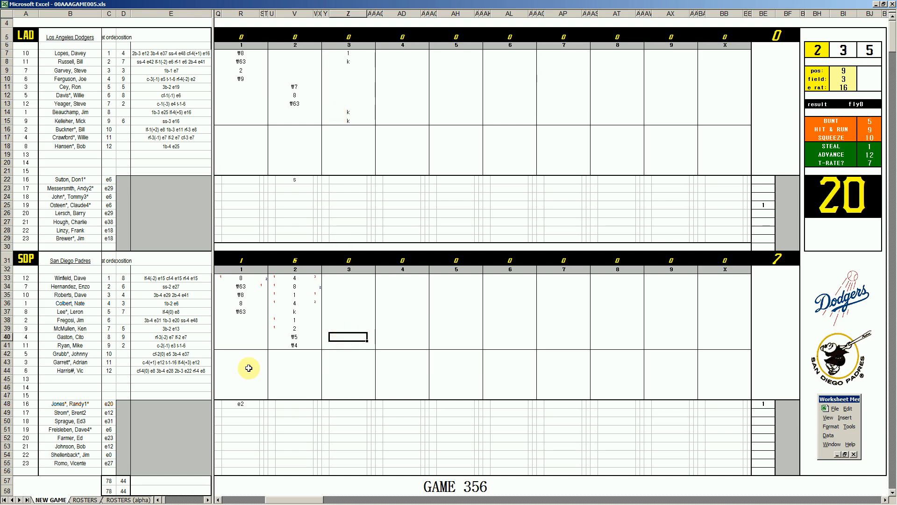
{"action": "key", "text": "Up"}
{"action": "key", "text": "Up"}
{"action": "key", "text": "Up"}
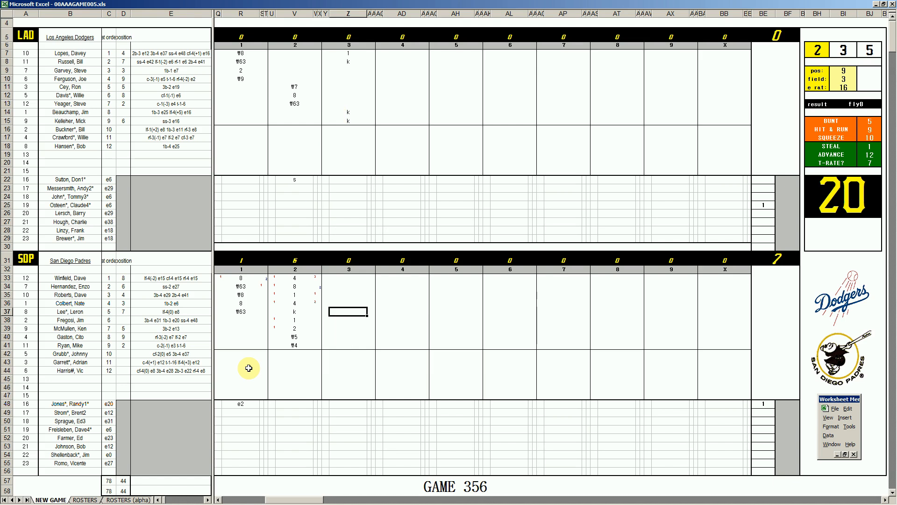
{"action": "key", "text": "Down"}
{"action": "key", "text": "Up"}
{"action": "key", "text": "Down"}
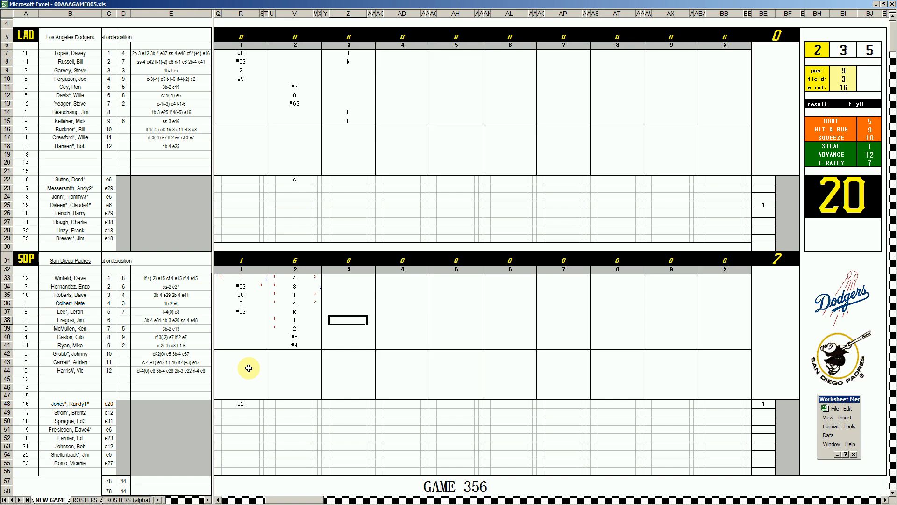
{"action": "type", "text": "1"}
{"action": "key", "text": "Return"}
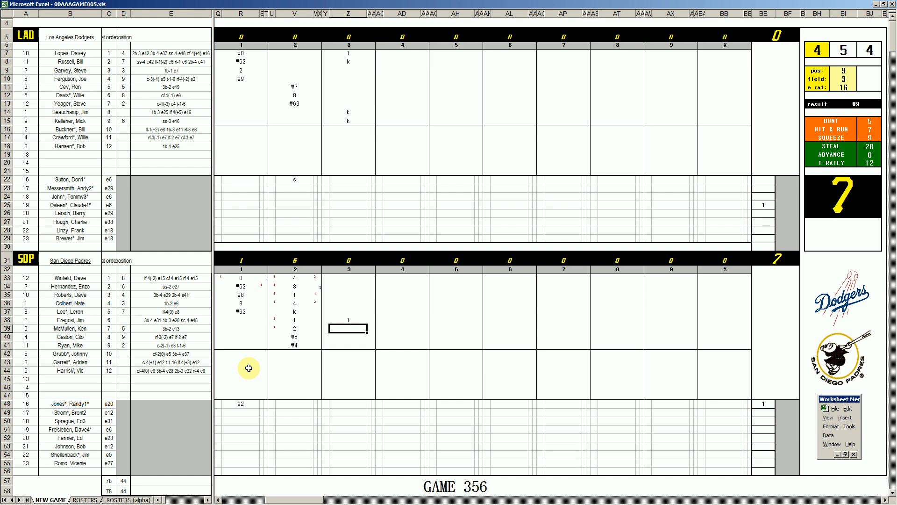
{"action": "type", "text": "1"}
{"action": "key", "text": "Return"}
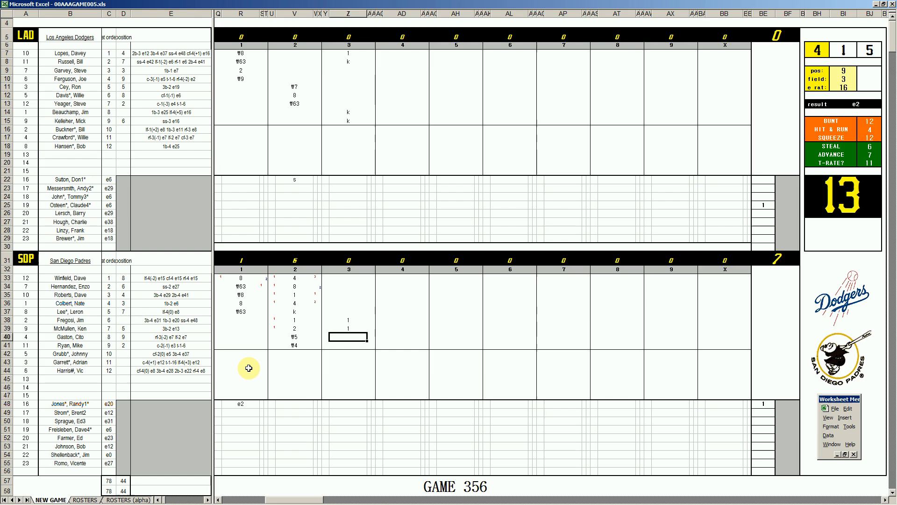
Run a fielding check for position 4 with field rating 3 and e rating 12
{"action": "key", "text": "ctrl+p"}
{"action": "type", "text": "4"}
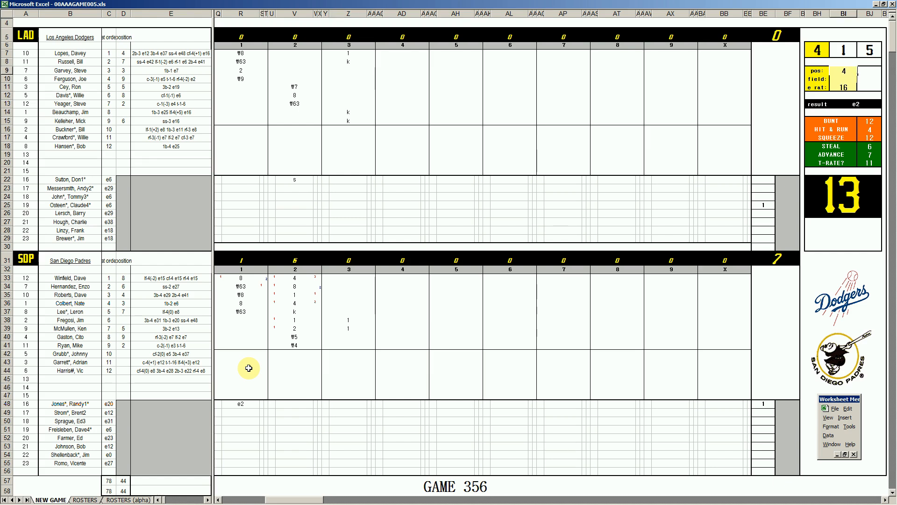
{"action": "key", "text": "Return"}
{"action": "type", "text": "3"}
{"action": "key", "text": "Return"}
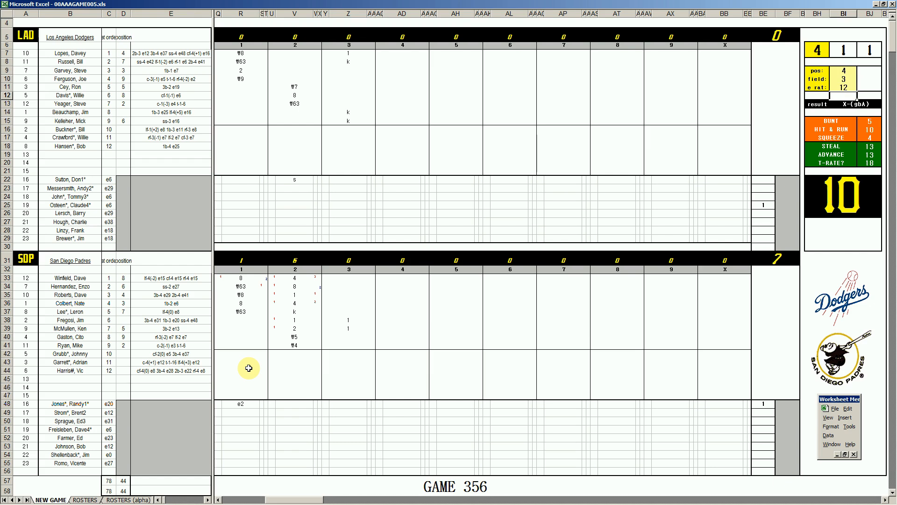
Enter ₩463 for Gaston and ₩4 for Ryan in the Padres' third inning, and credit Fregosi with 1 run
{"action": "left_click", "coordinate": [349, 335]}
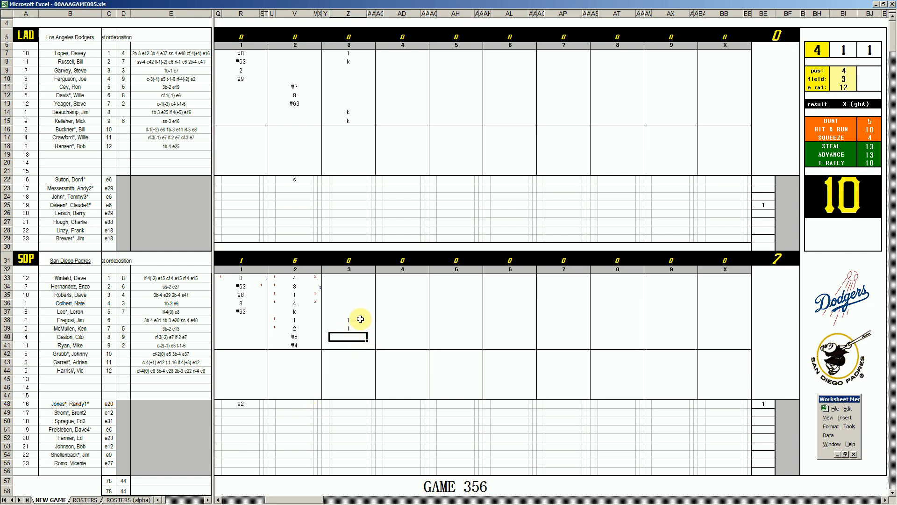
{"action": "type", "text": "\\463"}
{"action": "key", "text": "Return"}
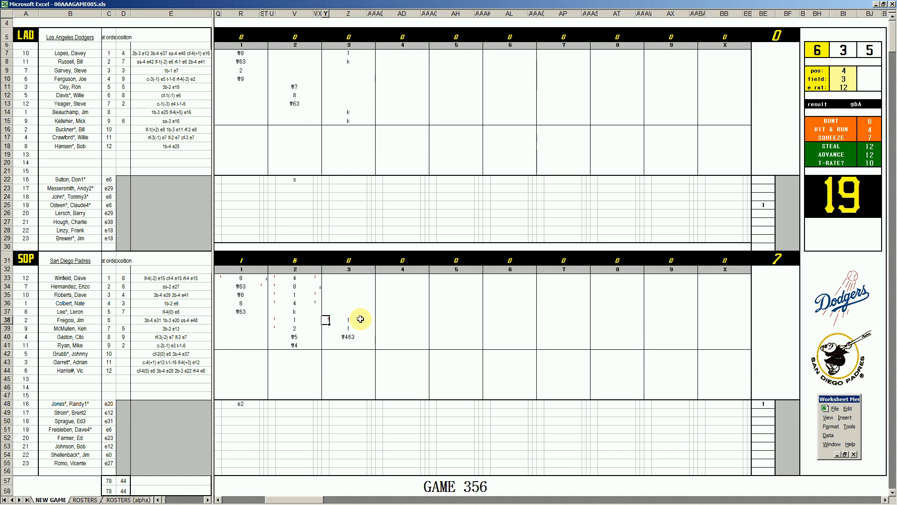
{"action": "type", "text": "1"}
{"action": "key", "text": "Return"}
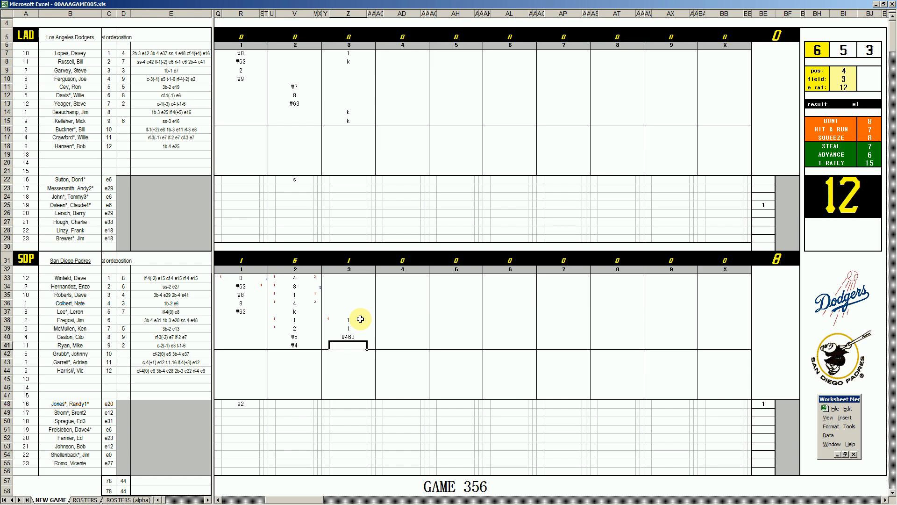
{"action": "type", "text": "#4"}
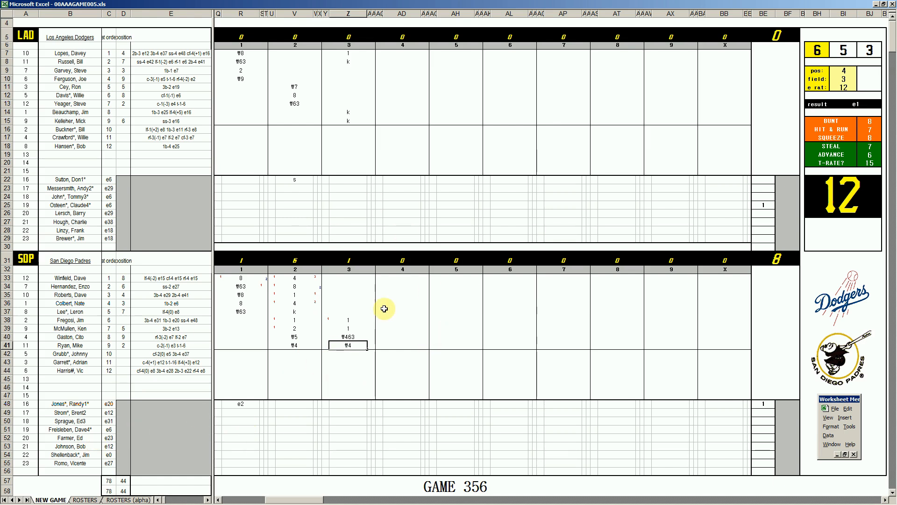
Enter ₩63 for Garvey and ₩7 for Ferguson in the Dodgers' fourth inning
{"action": "left_click", "coordinate": [390, 70]}
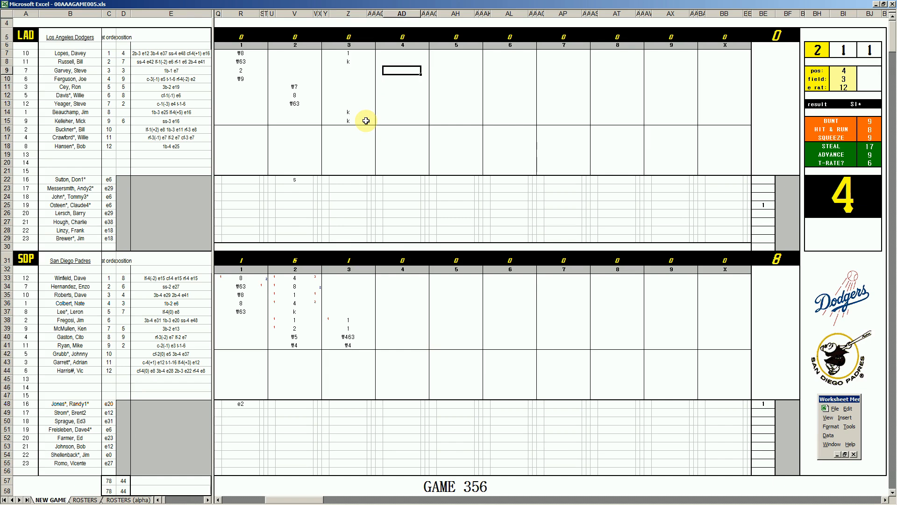
{"action": "type", "text": "#63"}
{"action": "key", "text": "Return"}
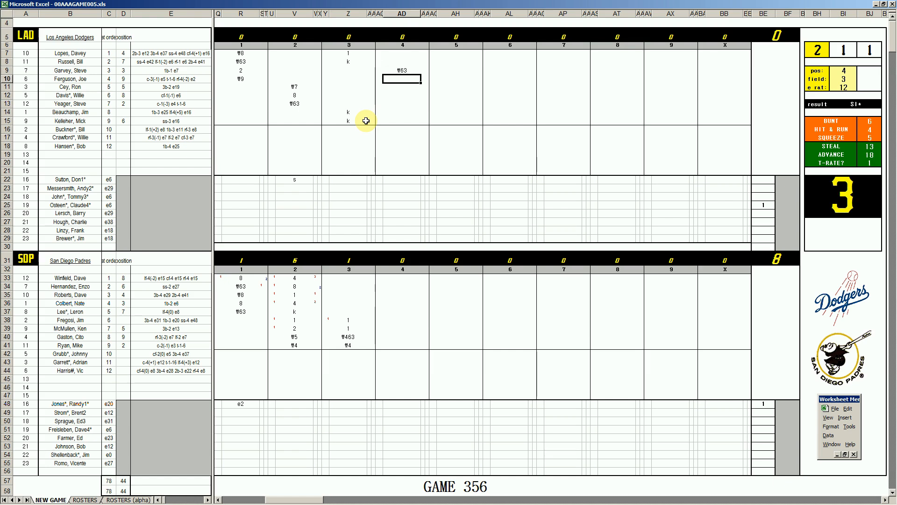
{"action": "type", "text": "#7"}
{"action": "key", "text": "Return"}
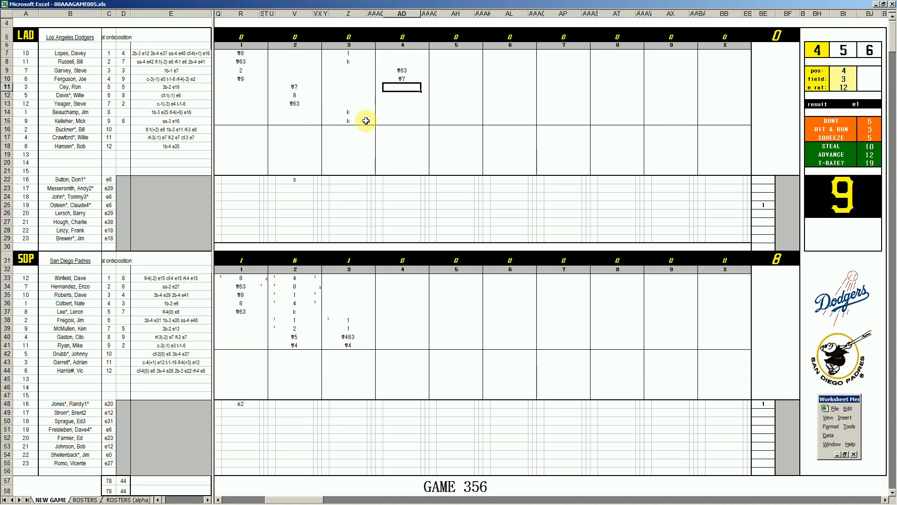
Run a fielding check for position 9 with field rating 3 and e rating 12, and enter ₩9 as Cey's fourth-inning result
{"action": "key", "text": "ctrl+e"}
{"action": "type", "text": "9"}
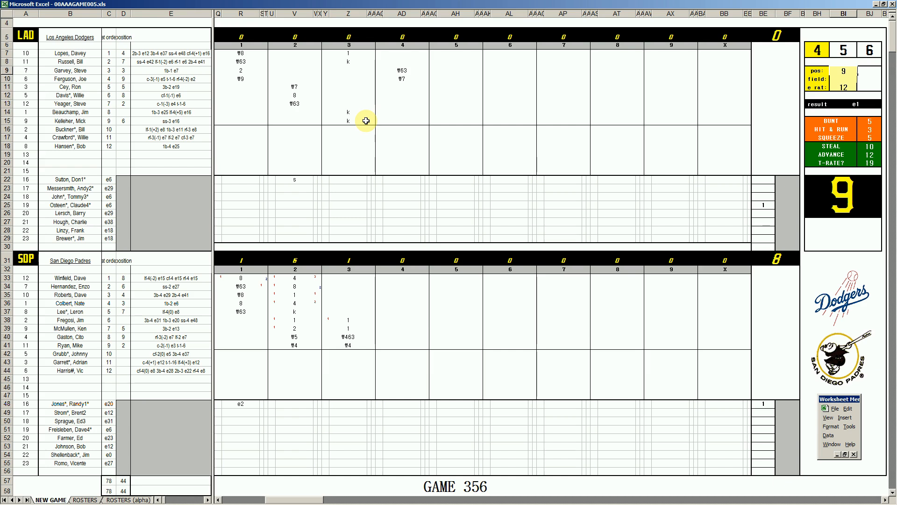
{"action": "key", "text": "Return"}
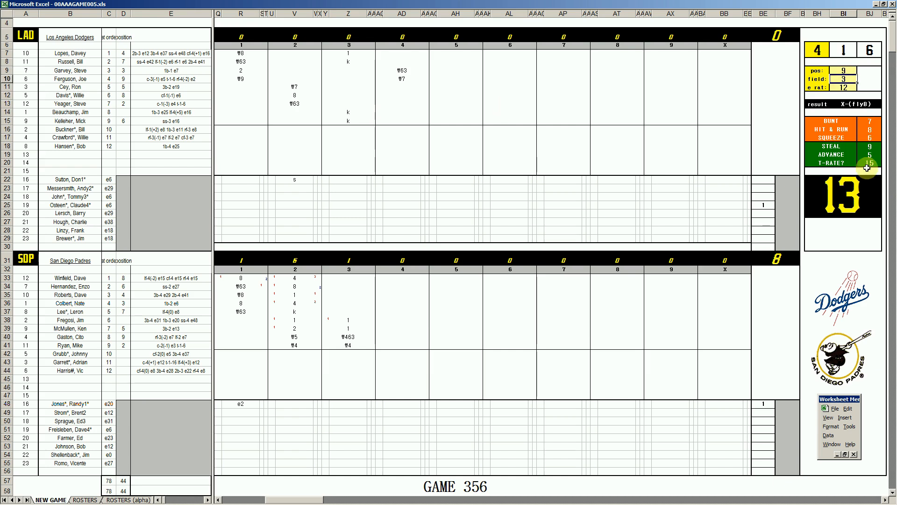
{"action": "left_click", "coordinate": [404, 89]}
{"action": "type", "text": "#9"}
Record the Padres' fourth-inning results: ₩6 for Winfield, ₩53 for Hernandez and ₩3 for Roberts
{"action": "left_click", "coordinate": [397, 281]}
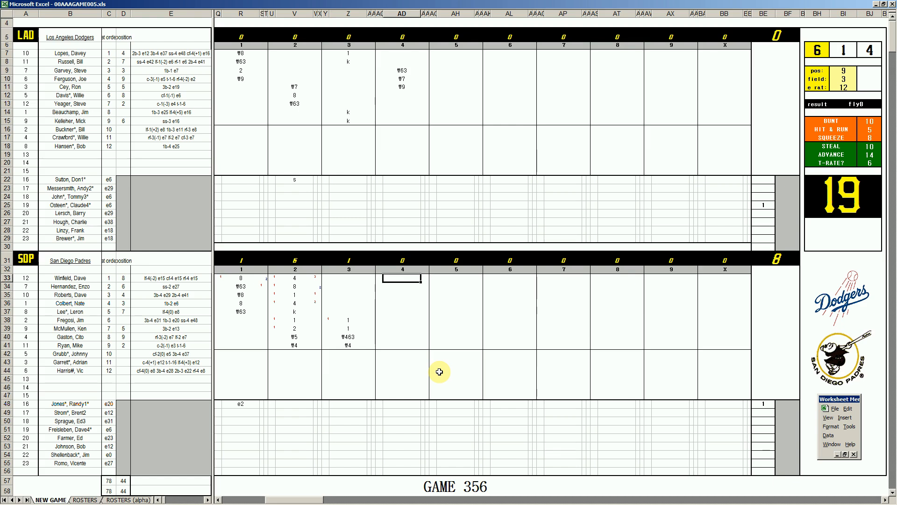
{"action": "type", "text": "#6"}
{"action": "key", "text": "Return"}
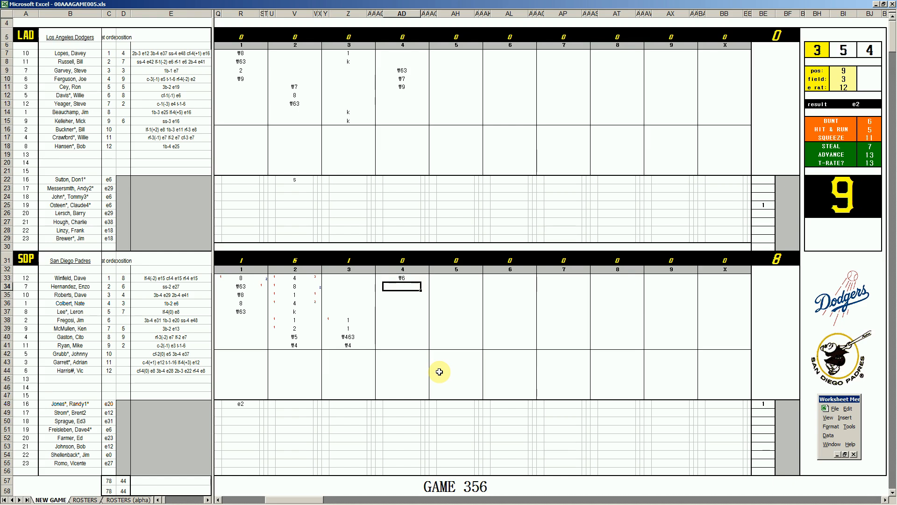
{"action": "type", "text": "#53"}
{"action": "key", "text": "Return"}
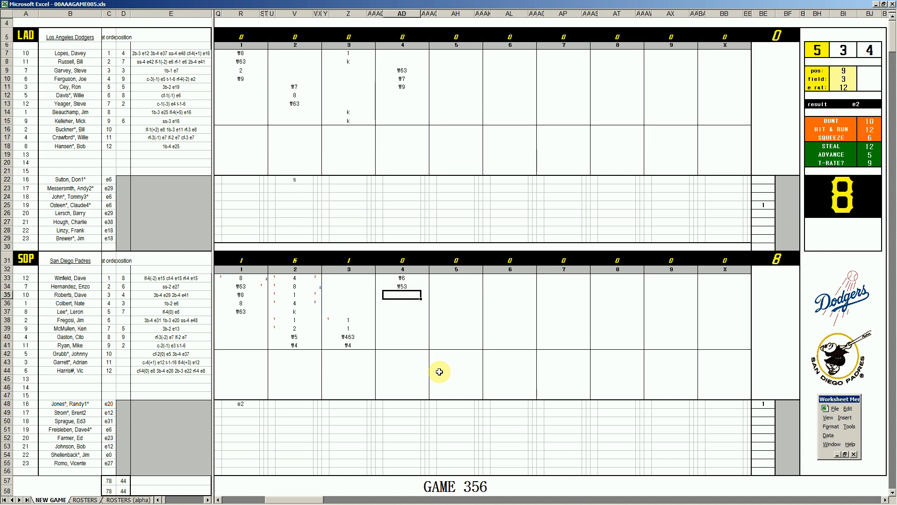
{"action": "type", "text": "#3"}
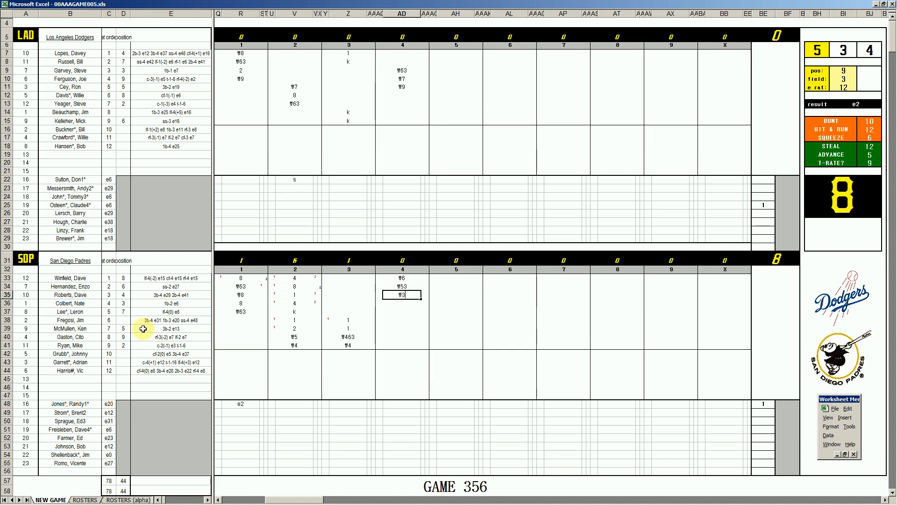
Record the Dodgers' fifth-inning results: ₩3 for Davis, 1 for Yeager, 1 for Beauchamp, k for Kelleher and ₩4 for Lopes
{"action": "left_click", "coordinate": [444, 95]}
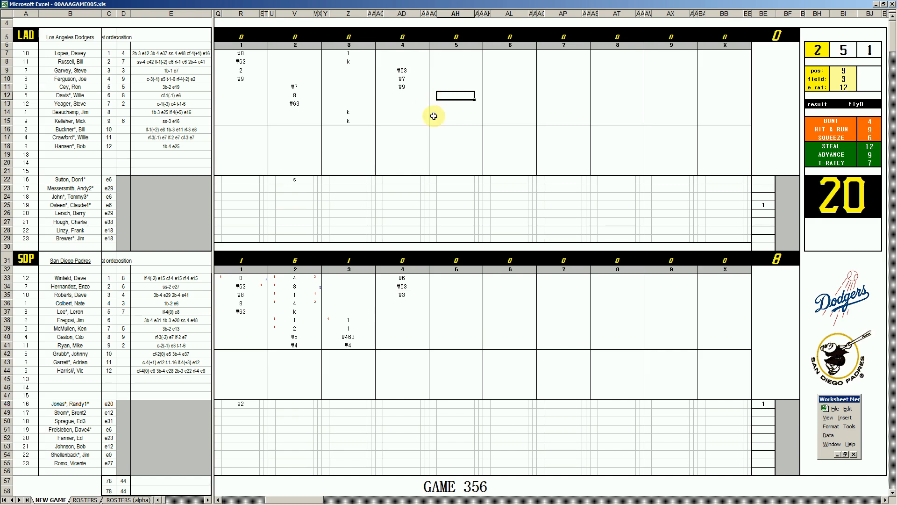
{"action": "type", "text": "#3"}
{"action": "key", "text": "Return"}
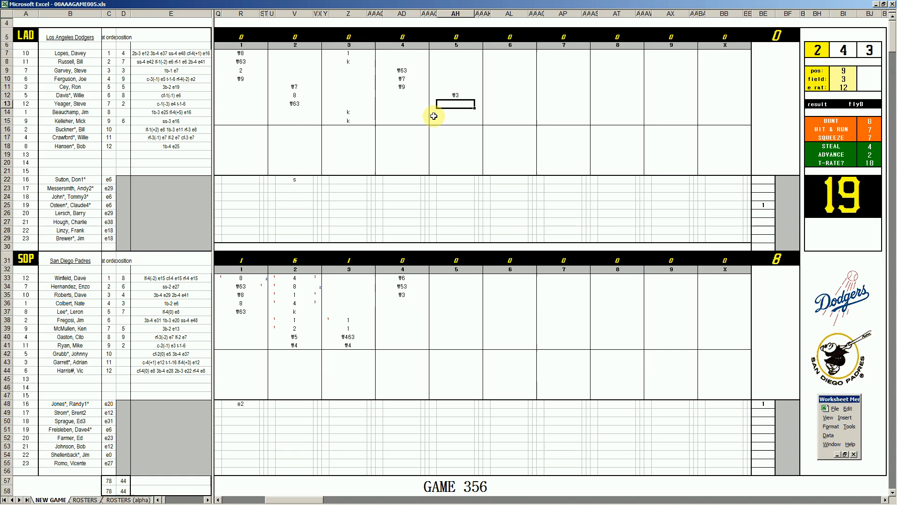
{"action": "type", "text": "1"}
{"action": "key", "text": "Return"}
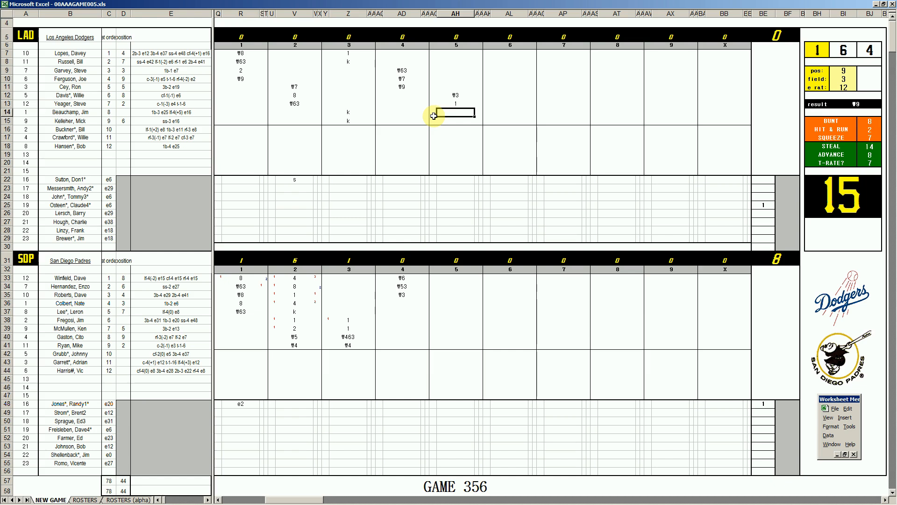
{"action": "type", "text": "1"}
{"action": "key", "text": "Return"}
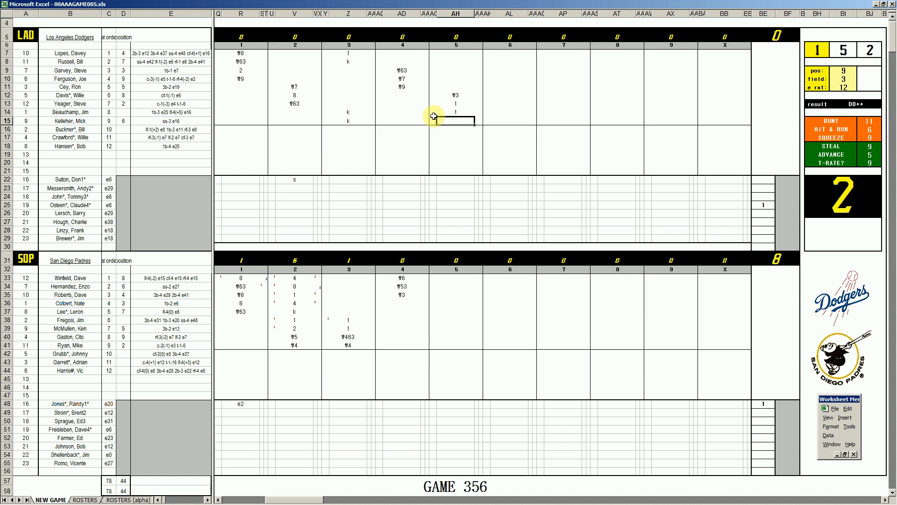
{"action": "type", "text": "k"}
{"action": "key", "text": "Return"}
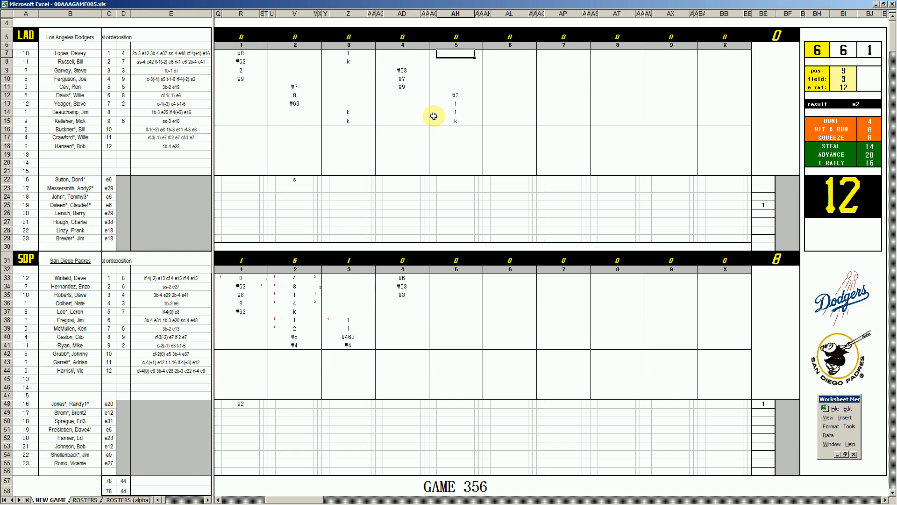
{"action": "type", "text": "#4"}
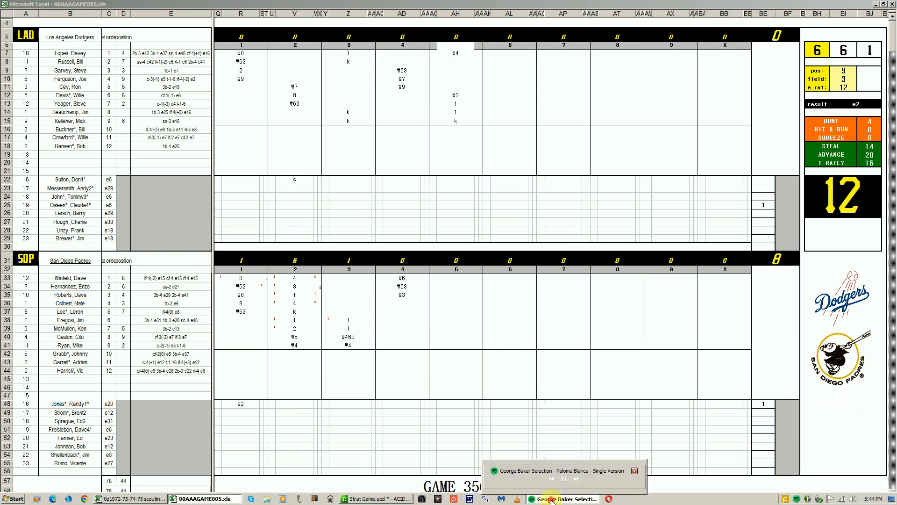
{"action": "left_click", "coordinate": [552, 499]}
{"action": "left_click", "coordinate": [847, 481]}
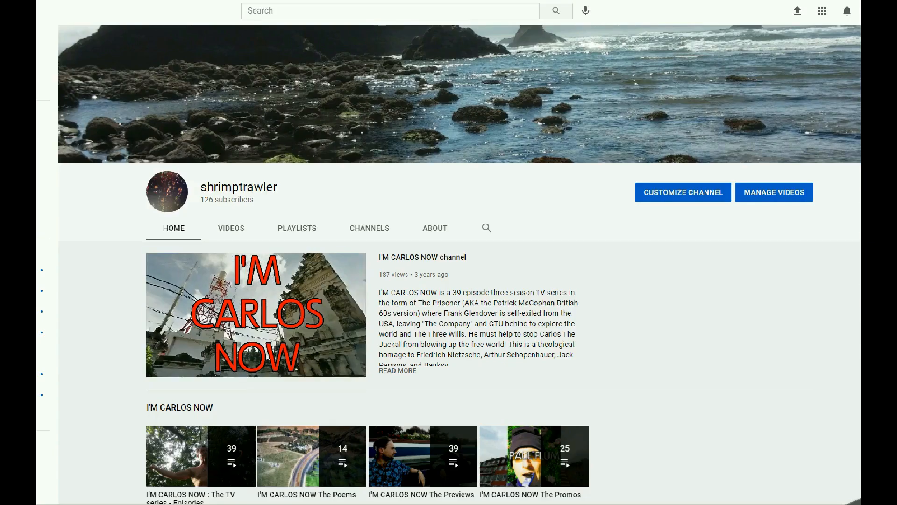
{"action": "scroll", "coordinate": [459, 265], "scroll_direction": "down", "scroll_amount": 1}
{"action": "scroll", "coordinate": [459, 265], "scroll_direction": "down", "scroll_amount": 5}
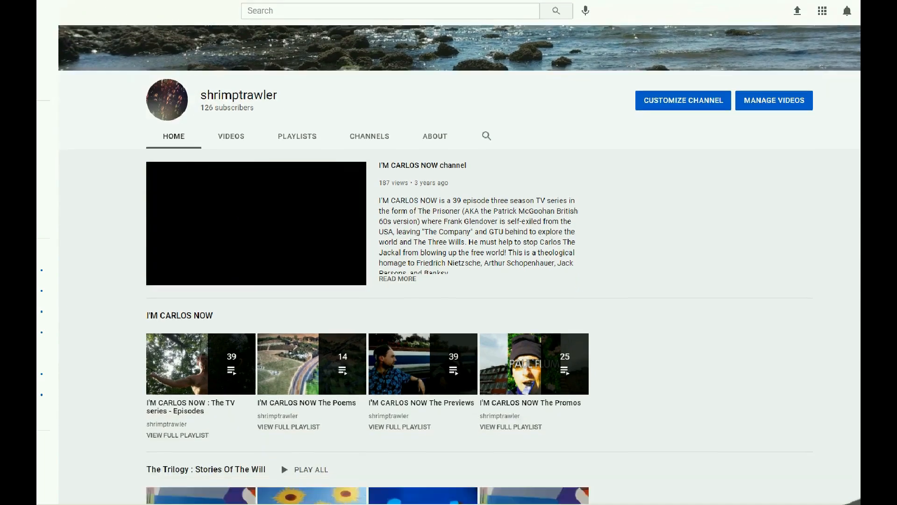
{"action": "scroll", "coordinate": [459, 265], "scroll_direction": "down", "scroll_amount": 4}
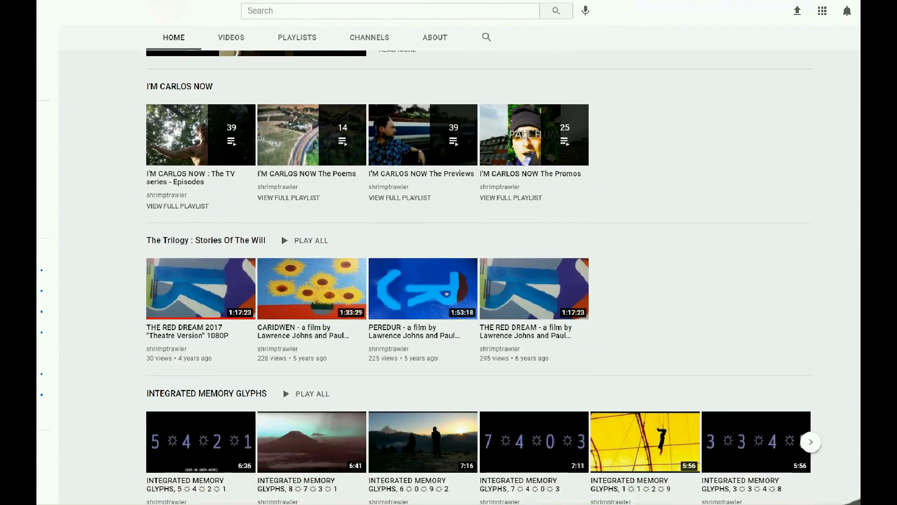
{"action": "scroll", "coordinate": [459, 265], "scroll_direction": "down", "scroll_amount": 1}
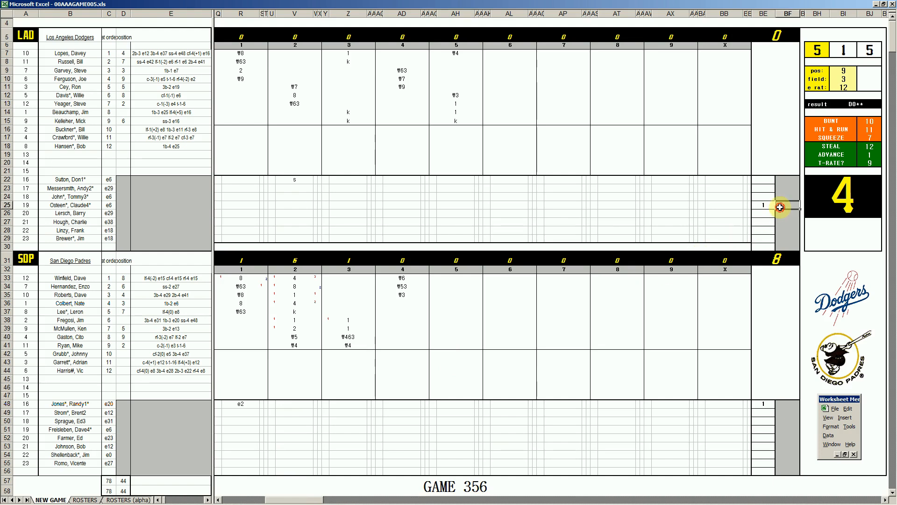
Enter 4 beside Osteen's 1 in the Dodgers' pitching columns and mark Linzy's entry with 5
{"action": "type", "text": "4"}
{"action": "key", "text": "Return"}
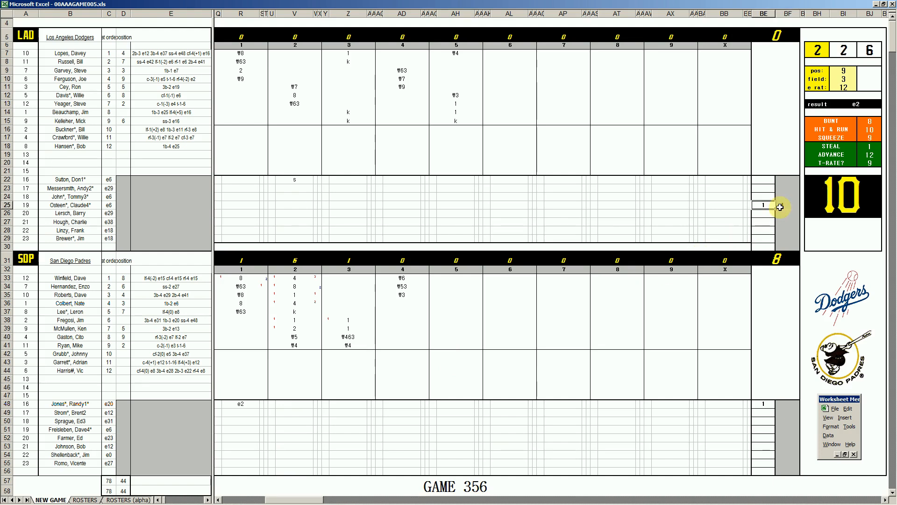
{"action": "key", "text": "Down"}
{"action": "key", "text": "Down"}
{"action": "key", "text": "Down"}
{"action": "type", "text": "5"}
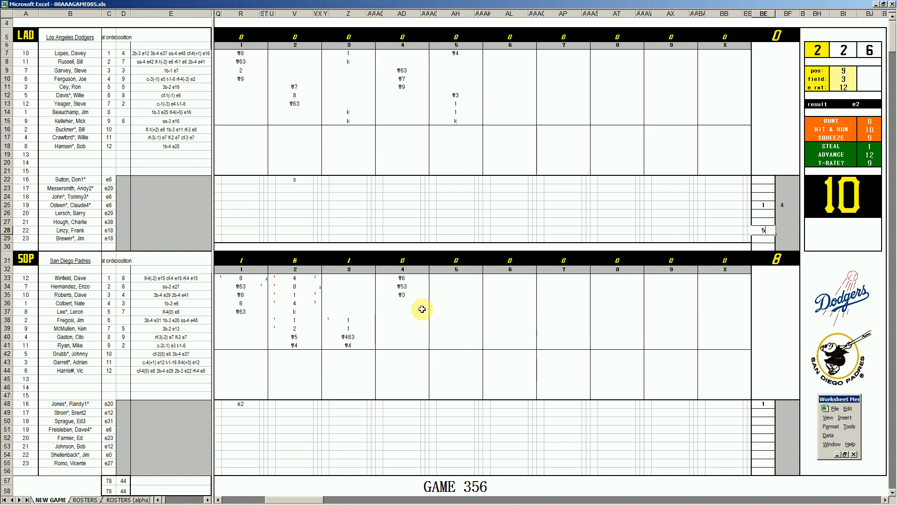
Record the Padres' fifth-inning results: ₩4 for Colbert, 1 for Lee, 1 for Fregosi, 1 for McMullen and ₩543 for Gaston
{"action": "left_click", "coordinate": [446, 303]}
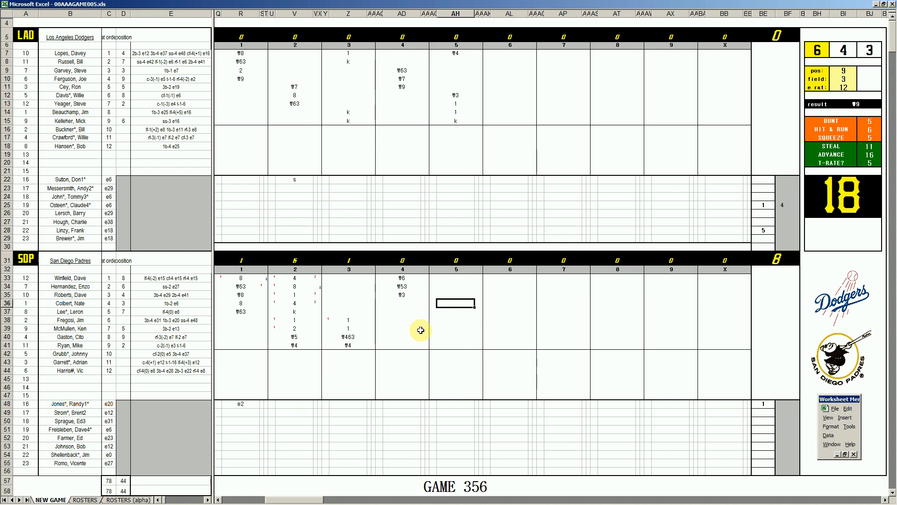
{"action": "type", "text": "#4"}
{"action": "key", "text": "Return"}
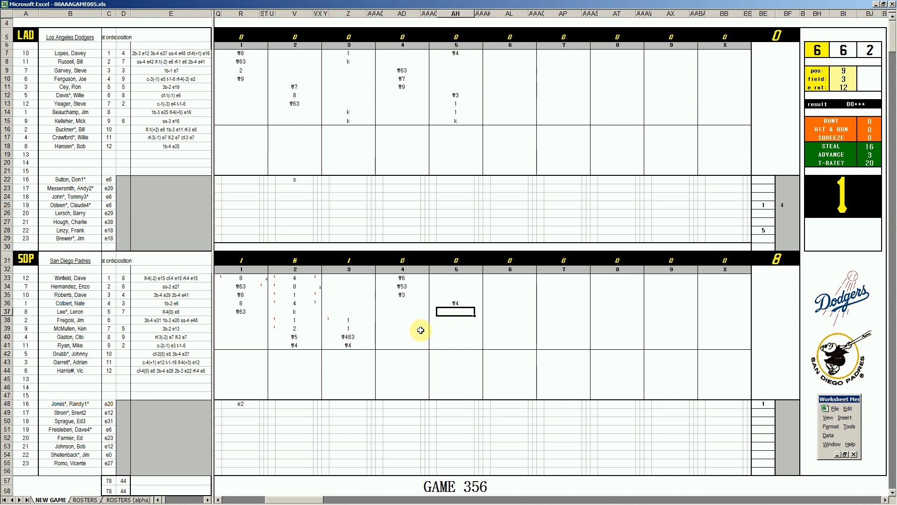
{"action": "type", "text": "1"}
{"action": "key", "text": "Return"}
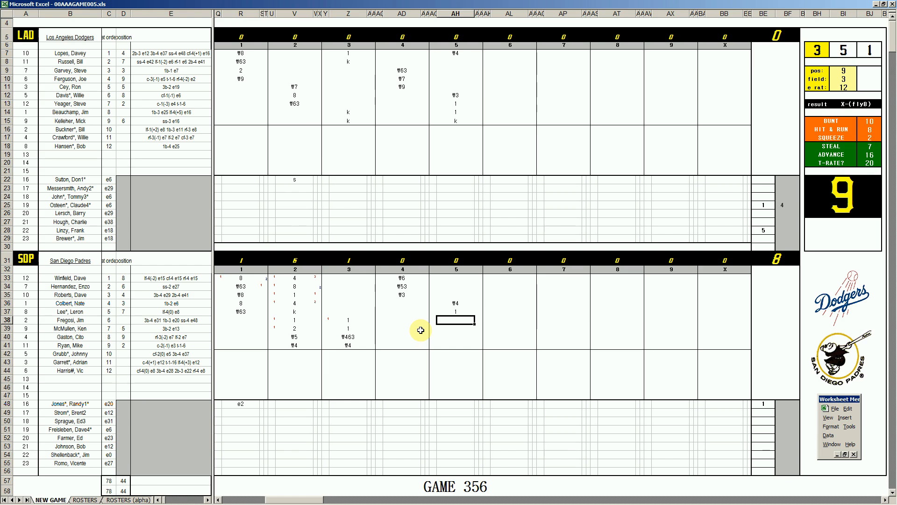
{"action": "type", "text": "1"}
{"action": "key", "text": "Return"}
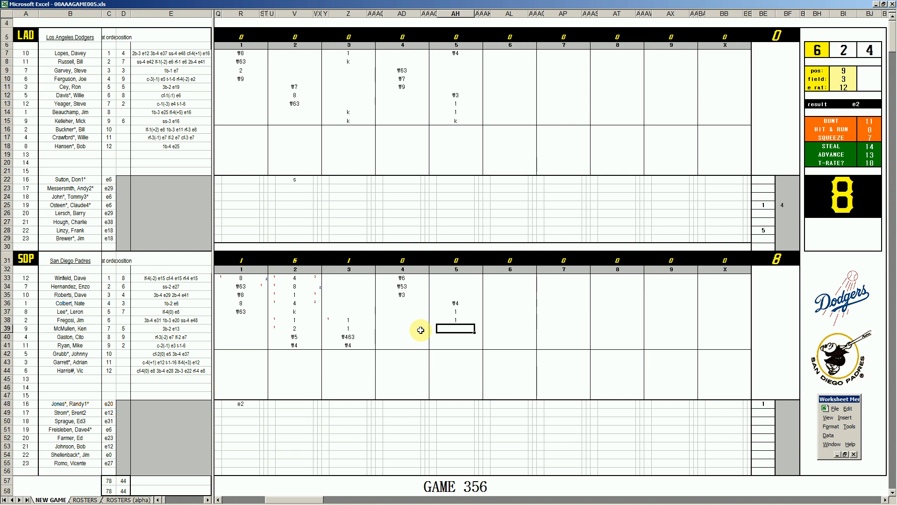
{"action": "type", "text": "1"}
{"action": "key", "text": "Return"}
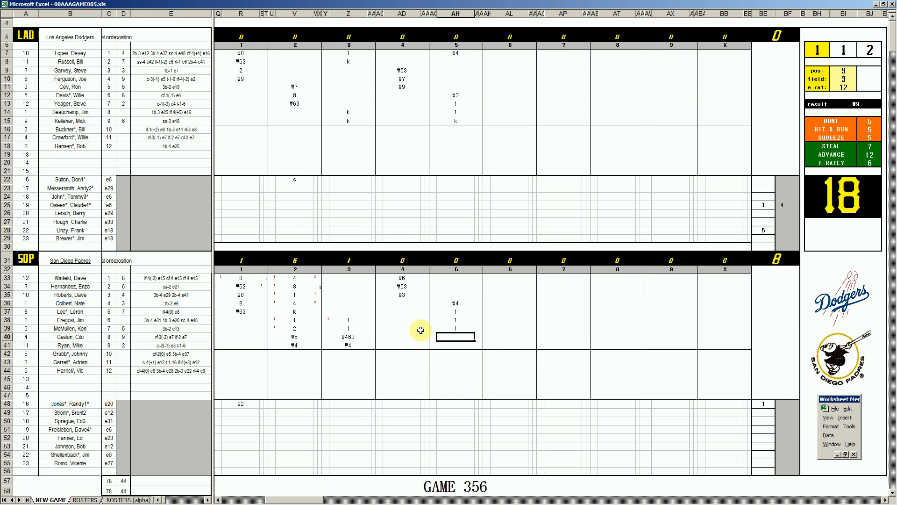
{"action": "type", "text": "#543"}
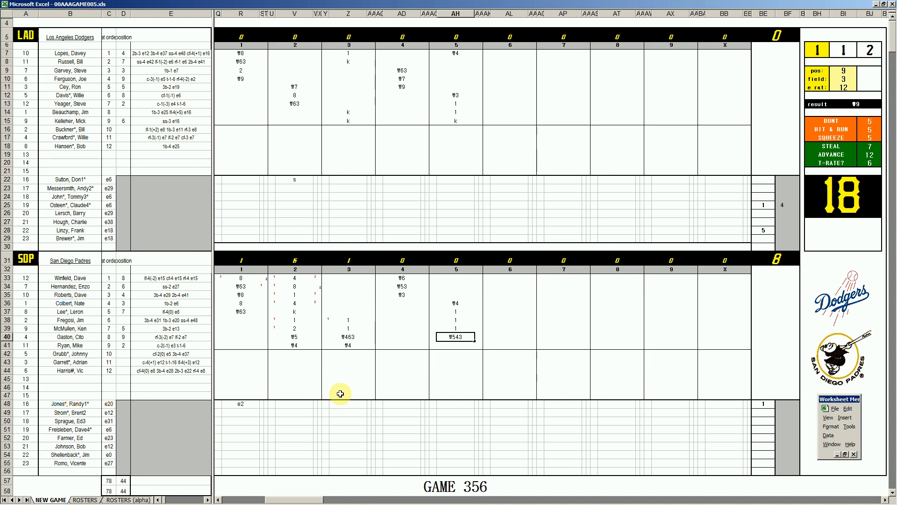
Record the Dodgers' sixth-inning results: ₩4 for Russell, ₩3 for Garvey and ₩4 for Ferguson
{"action": "left_click", "coordinate": [503, 61]}
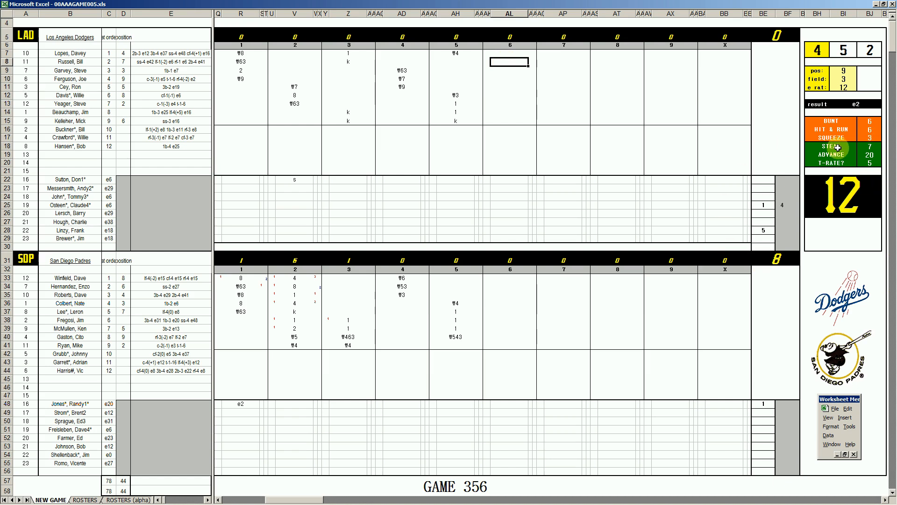
{"action": "type", "text": "#4"}
{"action": "key", "text": "Return"}
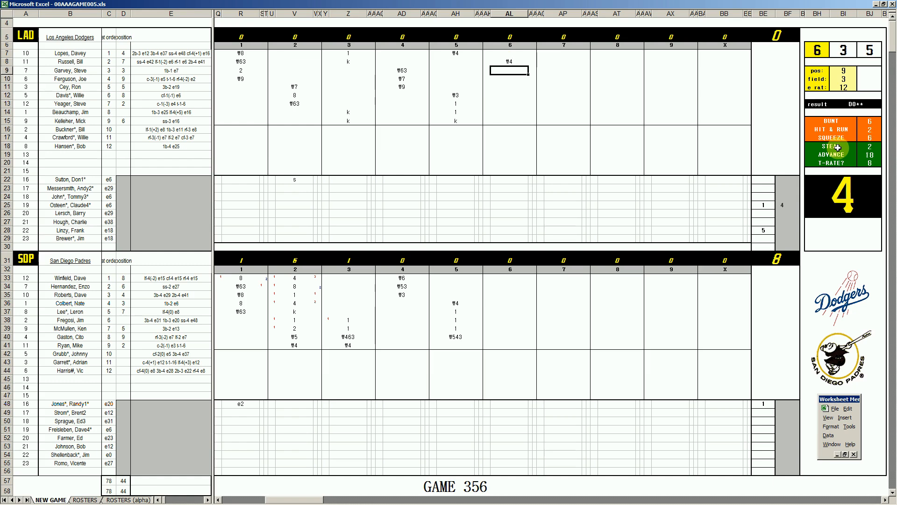
{"action": "type", "text": "#3"}
{"action": "key", "text": "Return"}
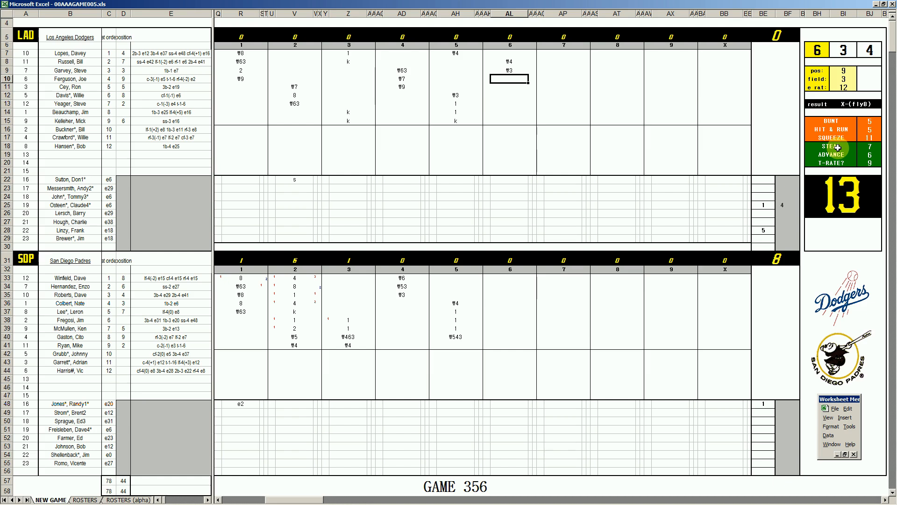
{"action": "type", "text": "#4"}
Record ₩8 for Ryan, ₩4 for Winfield and ₩43 for Hernandez in the Padres' sixth, and enter 2 beside Linzy's 5
{"action": "left_click", "coordinate": [508, 344]}
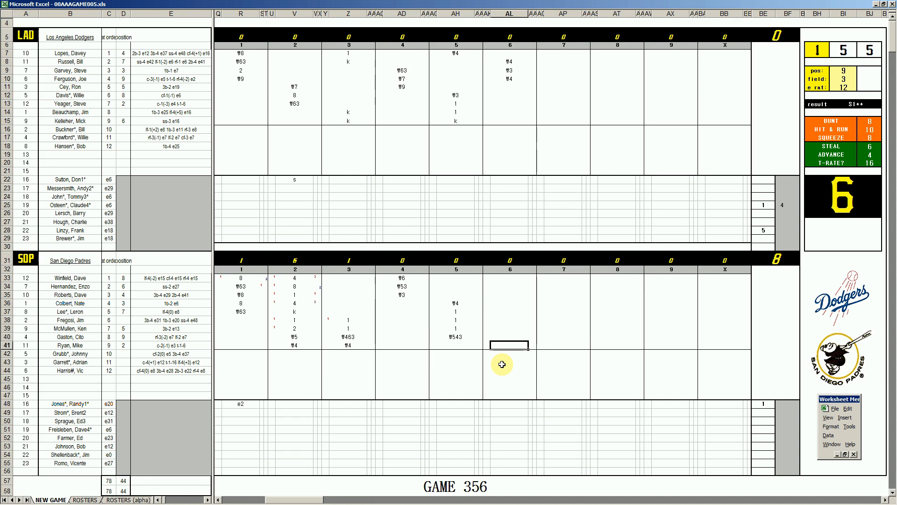
{"action": "type", "text": "#8"}
{"action": "key", "text": "Return"}
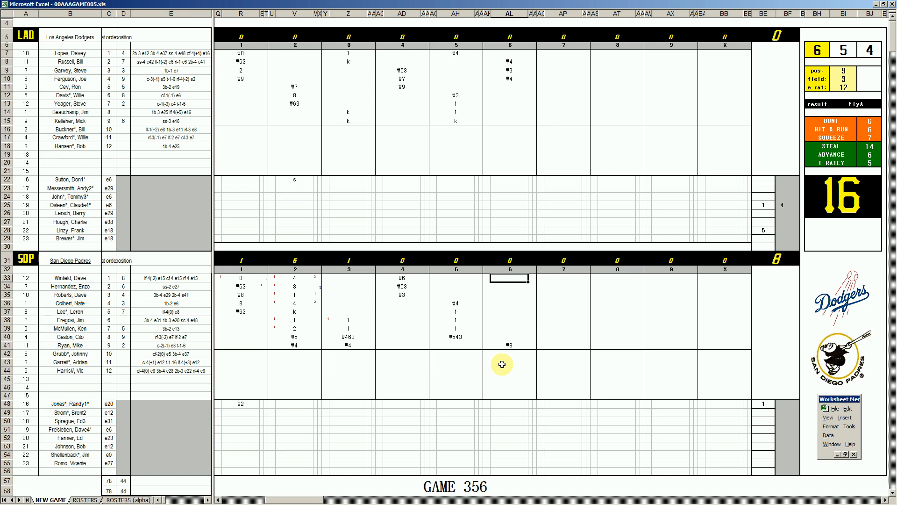
{"action": "type", "text": "#4"}
{"action": "key", "text": "Return"}
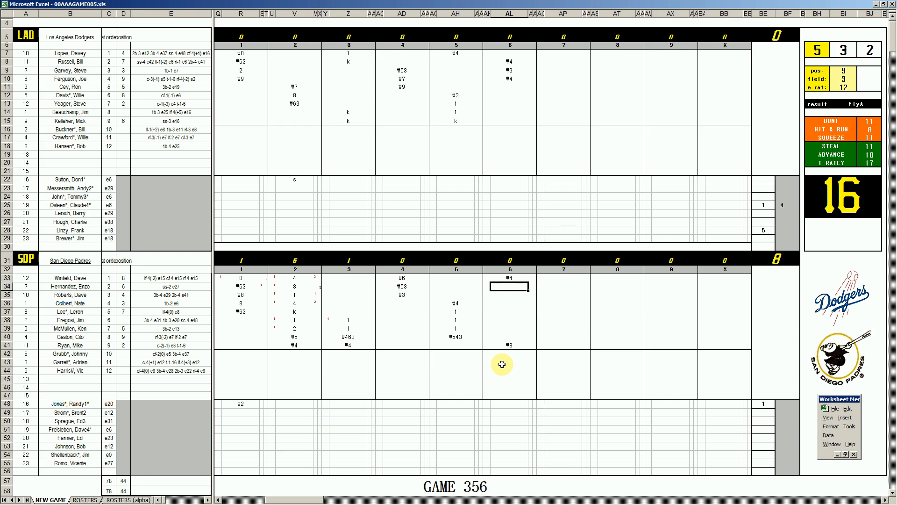
{"action": "type", "text": "#43"}
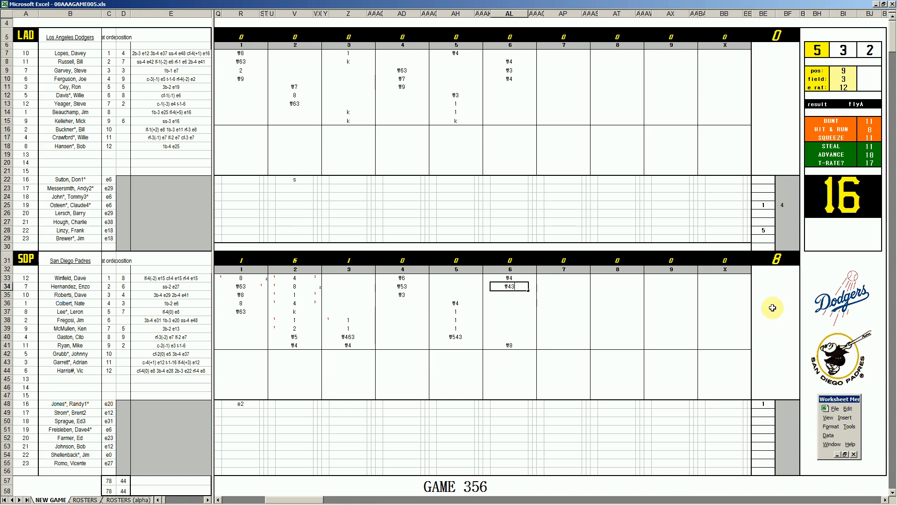
{"action": "left_click", "coordinate": [786, 231]}
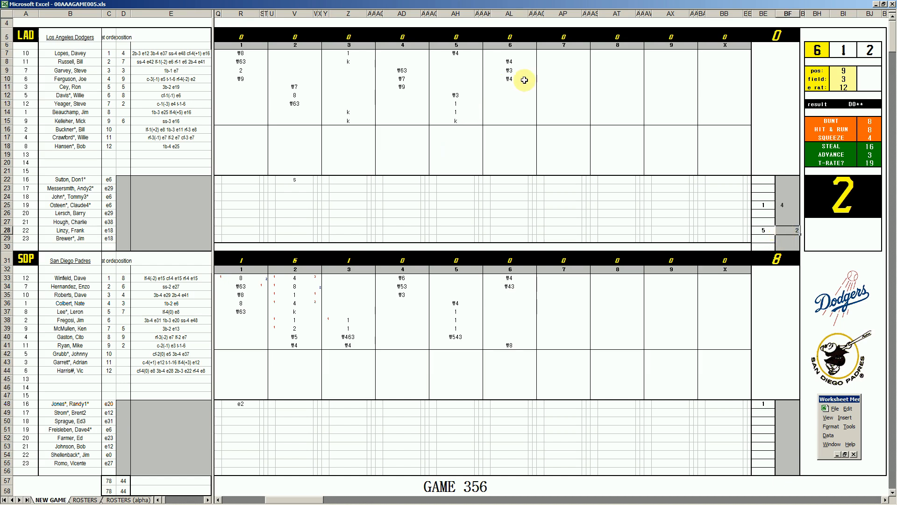
Enter 4 for Cey in the Dodgers' seventh inning with a 1 in the narrow cell on each side, and ₩3 for Davis
{"action": "left_click", "coordinate": [552, 88]}
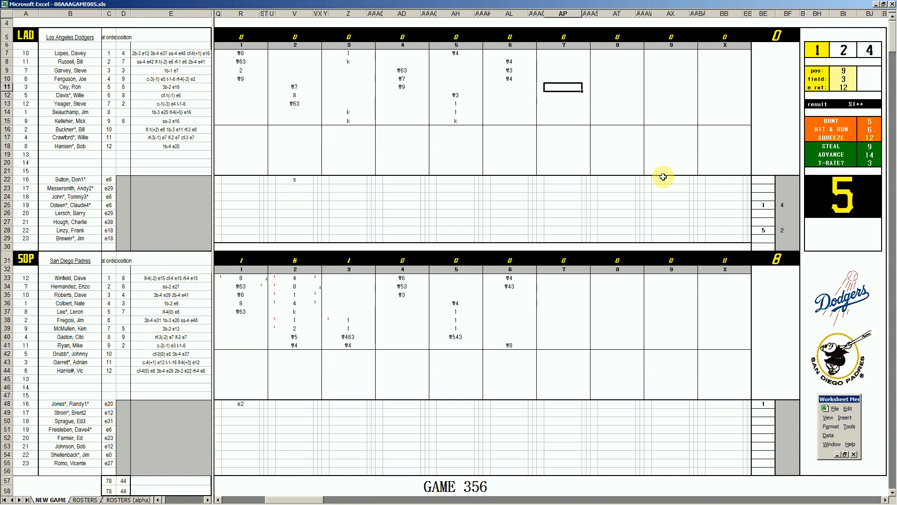
{"action": "type", "text": "4"}
{"action": "key", "text": "Right"}
{"action": "type", "text": "1"}
{"action": "key", "text": "Left"}
{"action": "key", "text": "Left"}
{"action": "type", "text": "1"}
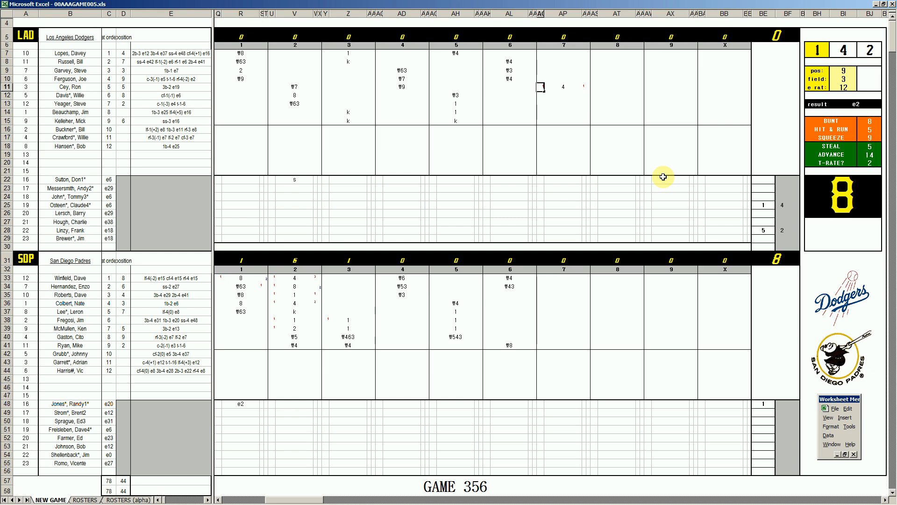
{"action": "key", "text": "Right"}
{"action": "key", "text": "Down"}
{"action": "type", "text": "#3"}
{"action": "key", "text": "Return"}
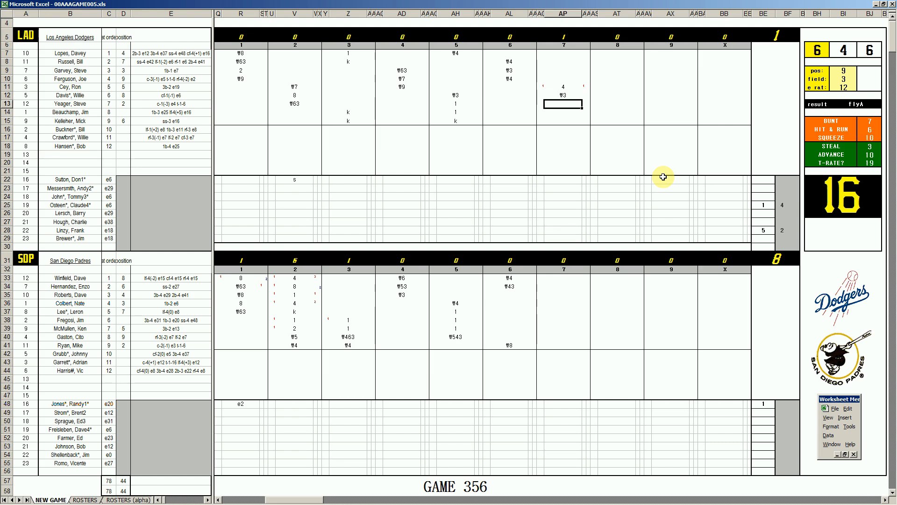
Run a fielding check for position 5 with field rating 2 and e rating 13, and enter ₩53 as Yeager's seventh-inning result
{"action": "key", "text": "ctrl+q"}
{"action": "type", "text": "5"}
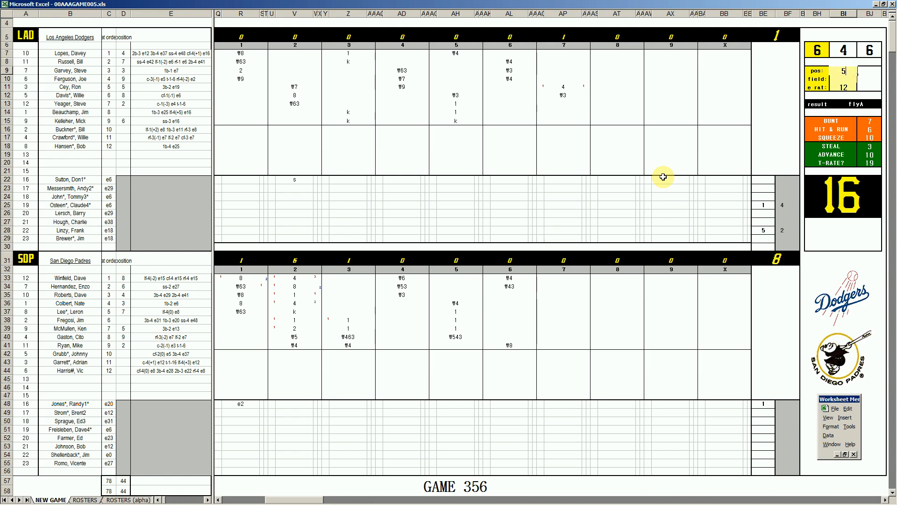
{"action": "key", "text": "Return"}
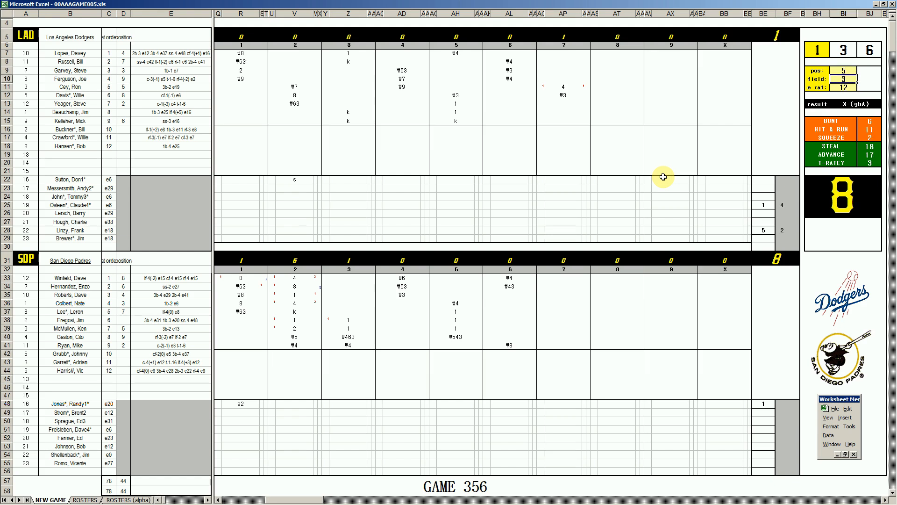
{"action": "type", "text": "2"}
{"action": "key", "text": "Return"}
{"action": "type", "text": "13"}
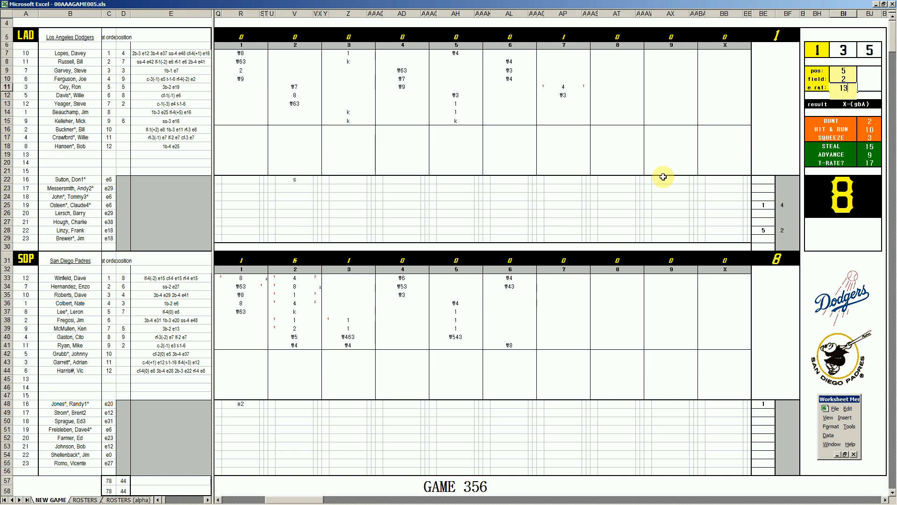
{"action": "key", "text": "Return"}
{"action": "left_click", "coordinate": [566, 105]}
{"action": "type", "text": "#53"}
{"action": "key", "text": "Return"}
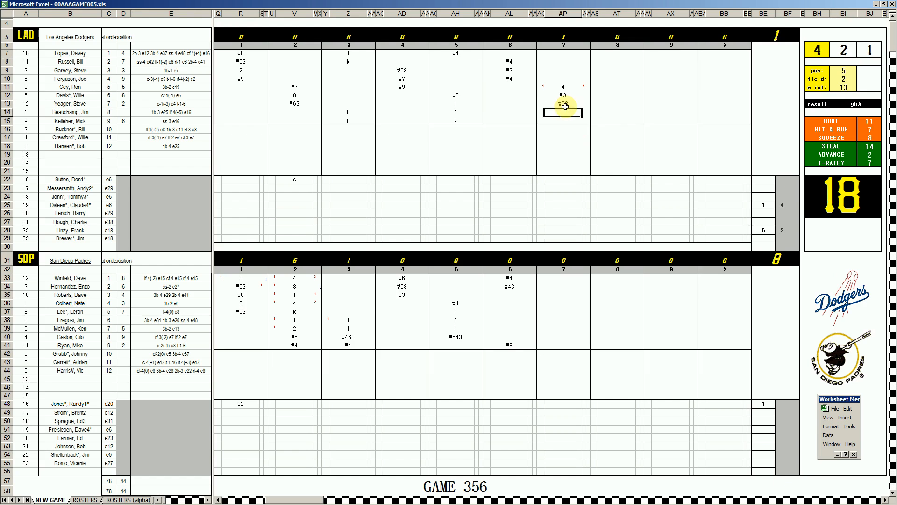
Run a fielding check for position 7 with field rating 4 and e rating 8, and enter 1 for Beauchamp and k for Kelleher in the seventh
{"action": "key", "text": "ctrl+q"}
{"action": "type", "text": "7"}
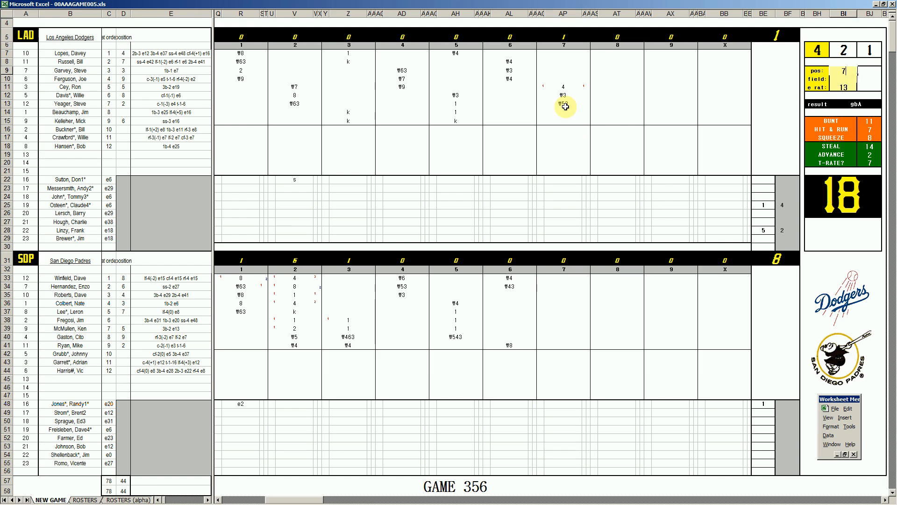
{"action": "key", "text": "Return"}
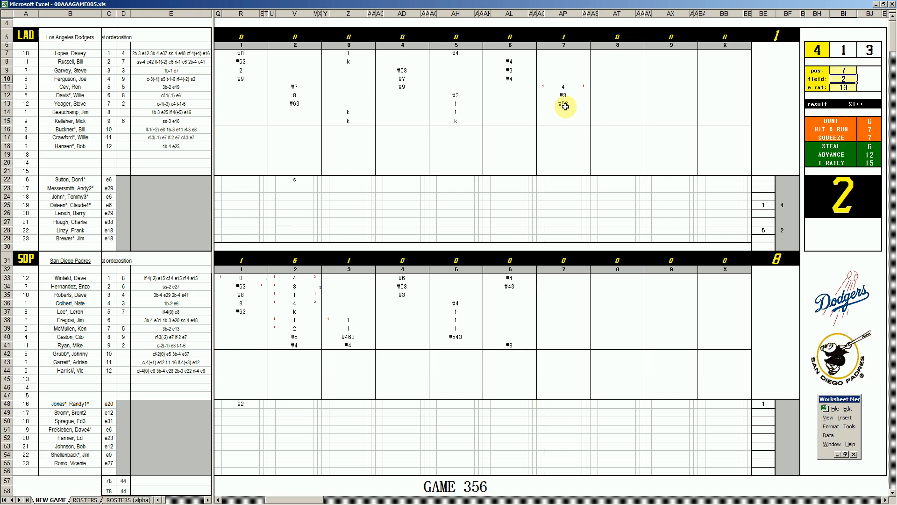
{"action": "type", "text": "4"}
{"action": "key", "text": "Return"}
{"action": "type", "text": "8"}
{"action": "key", "text": "Return"}
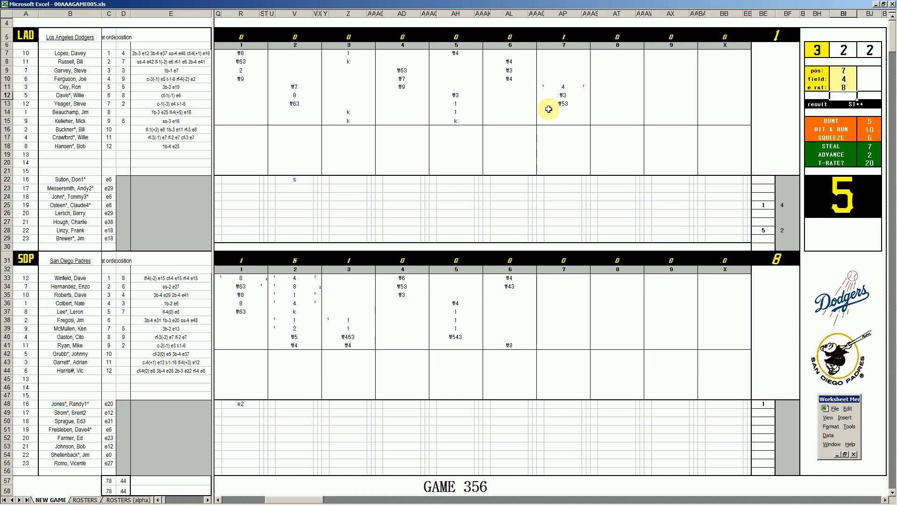
{"action": "left_click", "coordinate": [563, 120]}
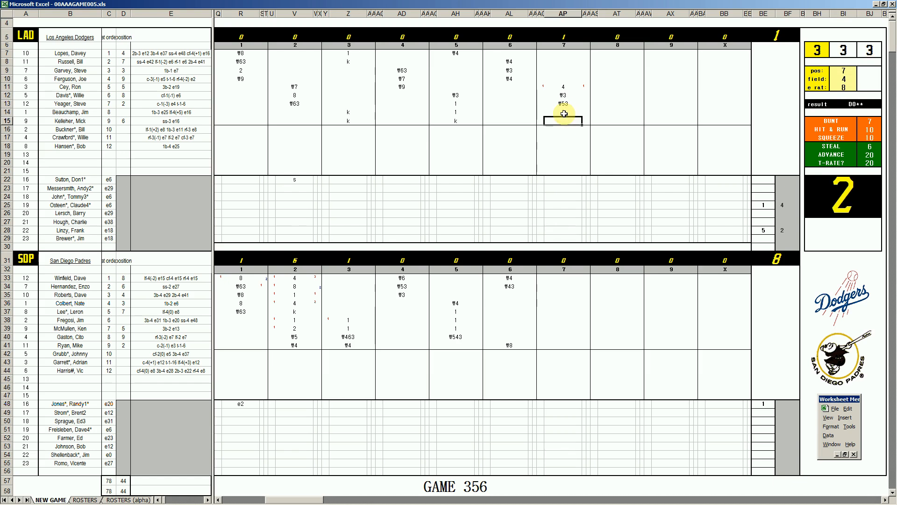
{"action": "type", "text": "k"}
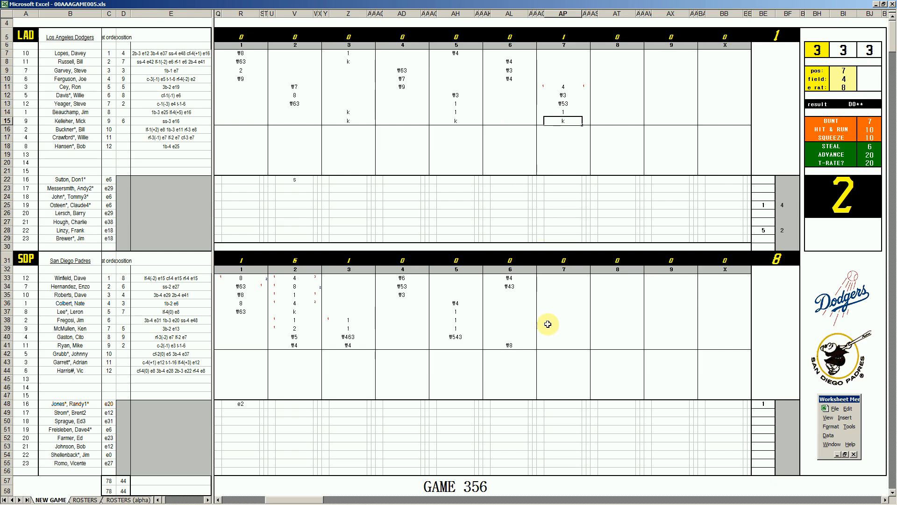
Switch to Spotify, play Love Is Alive by Gary Wright from the Yacht Rock playlist, and raise the volume to about half
{"action": "mouse_move", "coordinate": [617, 502]}
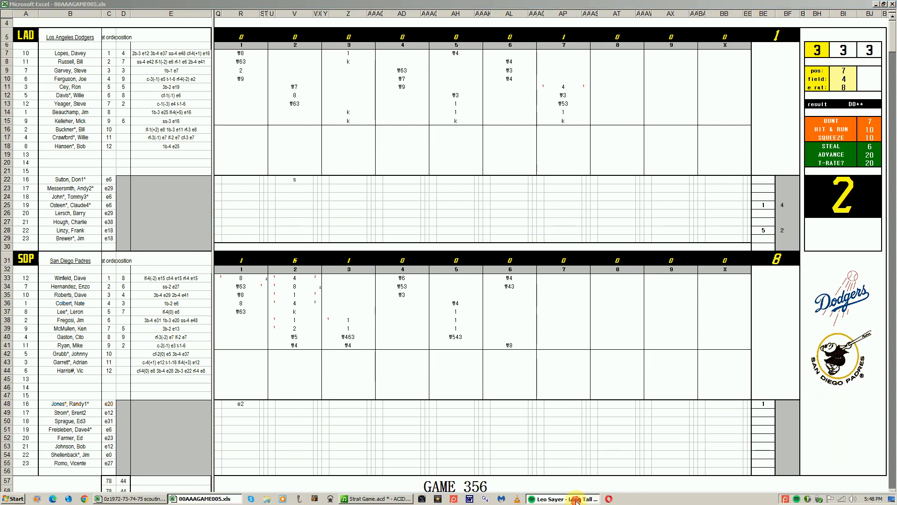
{"action": "left_click", "coordinate": [576, 500]}
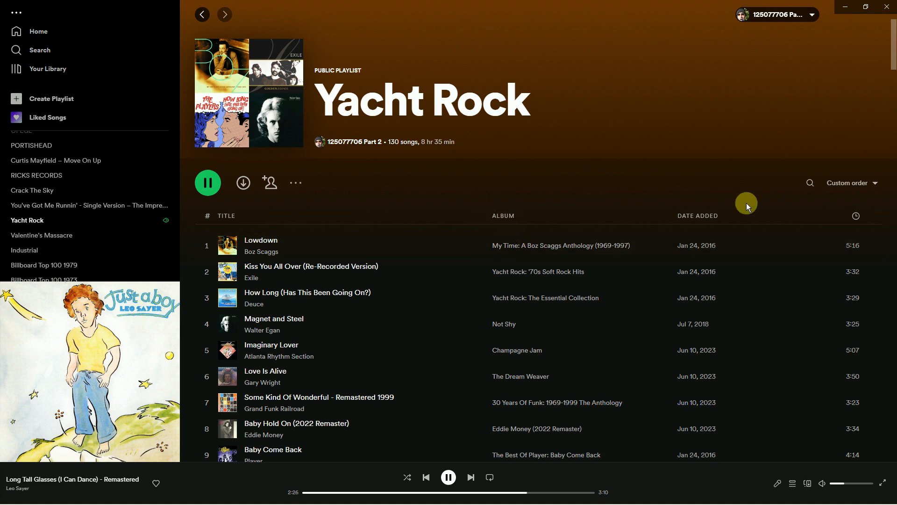
{"action": "mouse_move", "coordinate": [888, 61]}
{"action": "left_mouse_down"}
{"action": "mouse_move", "coordinate": [887, 134]}
{"action": "mouse_move", "coordinate": [888, 44]}
{"action": "left_mouse_up"}
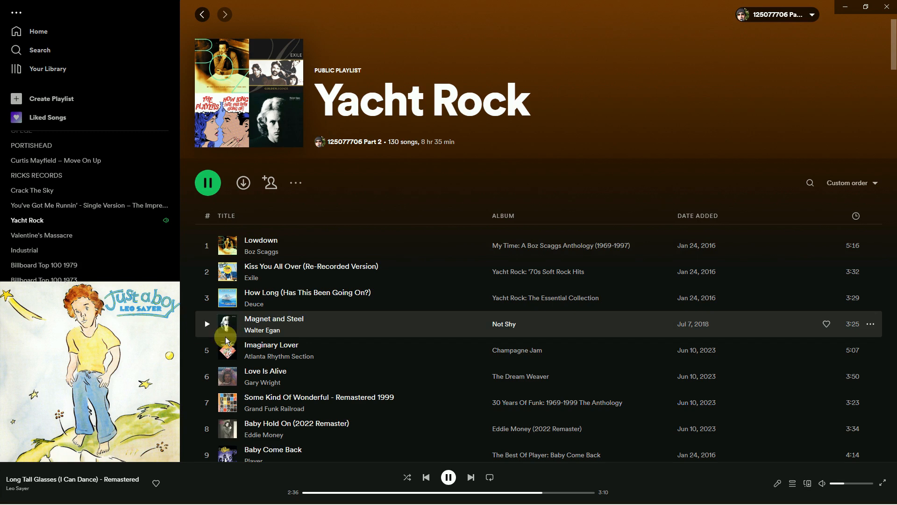
{"action": "left_click", "coordinate": [206, 375]}
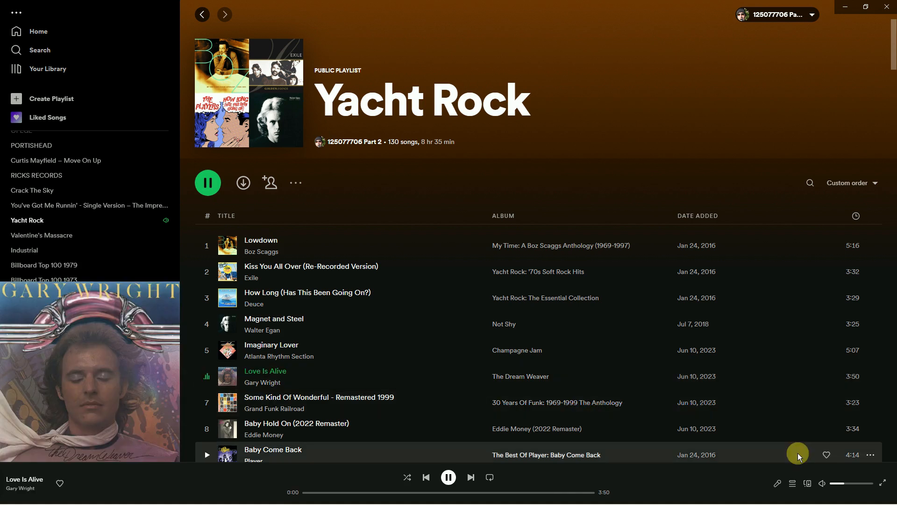
{"action": "left_click_drag", "start_coordinate": [845, 482], "coordinate": [852, 484]}
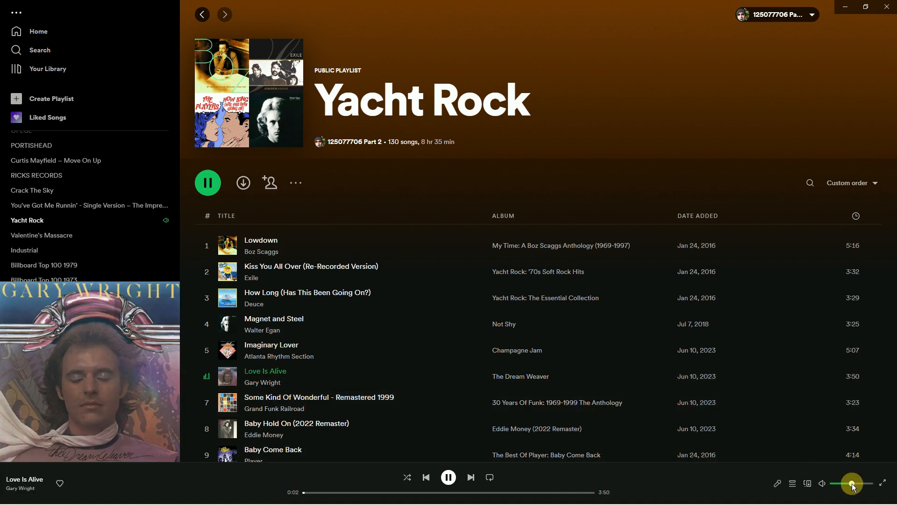
Turn on shuffle for the Yacht Rock playlist and return to the 00AAAGAME005.xls workbook
{"action": "left_click", "coordinate": [407, 477]}
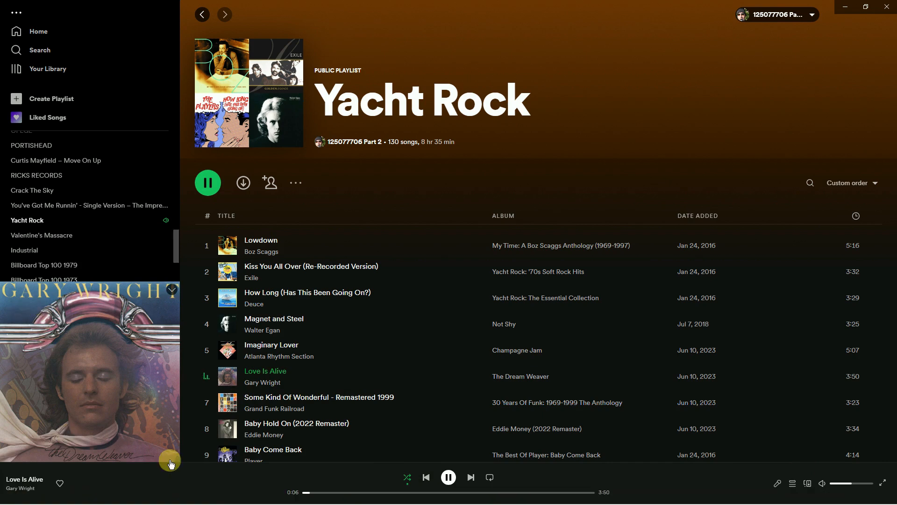
{"action": "mouse_move", "coordinate": [208, 501]}
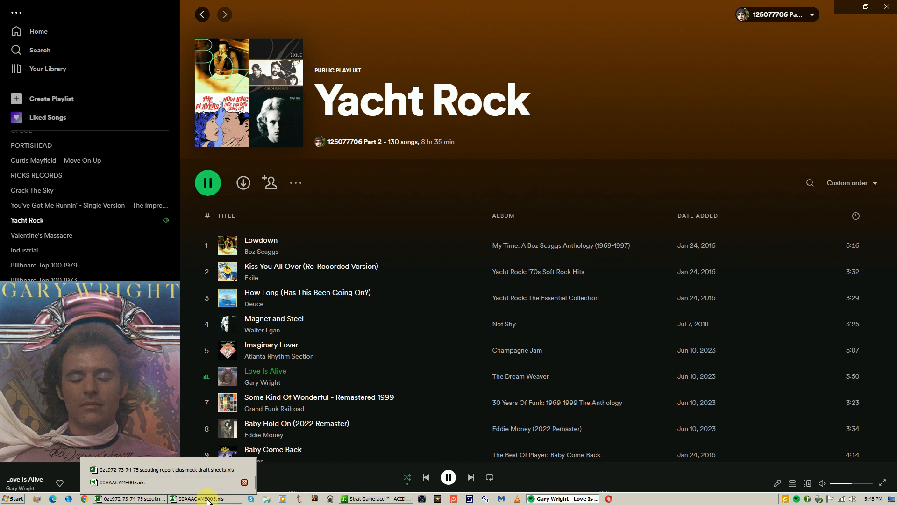
{"action": "left_click", "coordinate": [208, 500]}
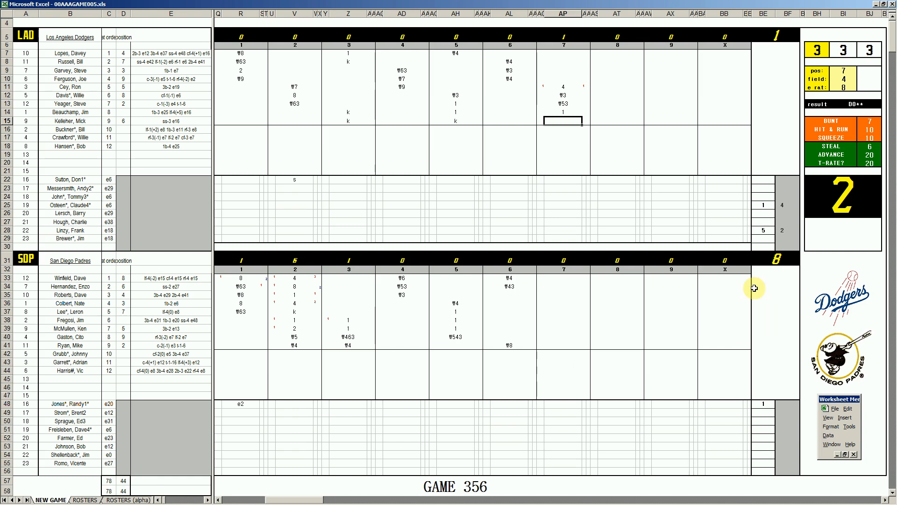
Enter k as Kelleher's seventh-inning result, and record 7 as the inning in which Dodgers reliever Lersch comes in
{"action": "type", "text": "k"}
{"action": "left_click", "coordinate": [774, 214]}
{"action": "type", "text": "7"}
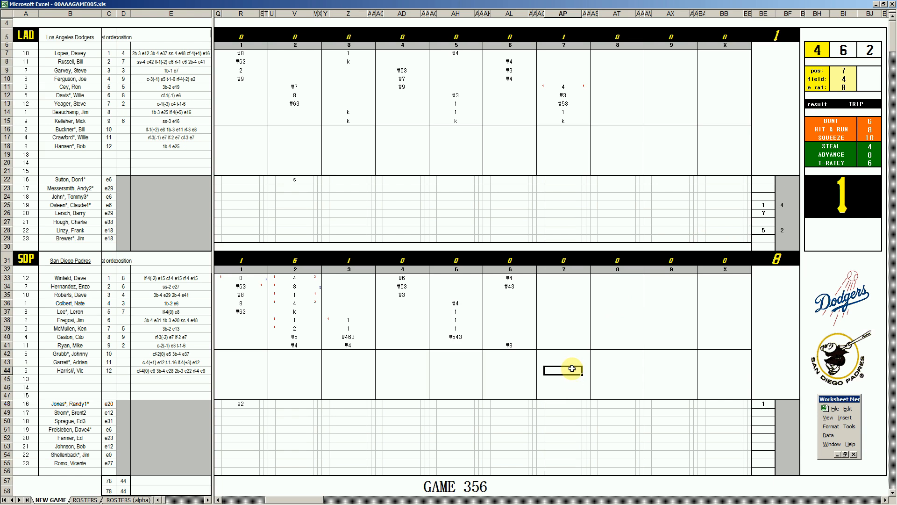
Enter ₩6 for Harris and k for Colbert in the Padres' seventh inning
{"action": "type", "text": "#6"}
{"action": "key", "text": "Up"}
{"action": "key", "text": "Up"}
{"action": "key", "text": "Up"}
{"action": "key", "text": "Up"}
{"action": "key", "text": "Up"}
{"action": "key", "text": "Up"}
{"action": "key", "text": "Up"}
{"action": "key", "text": "Up"}
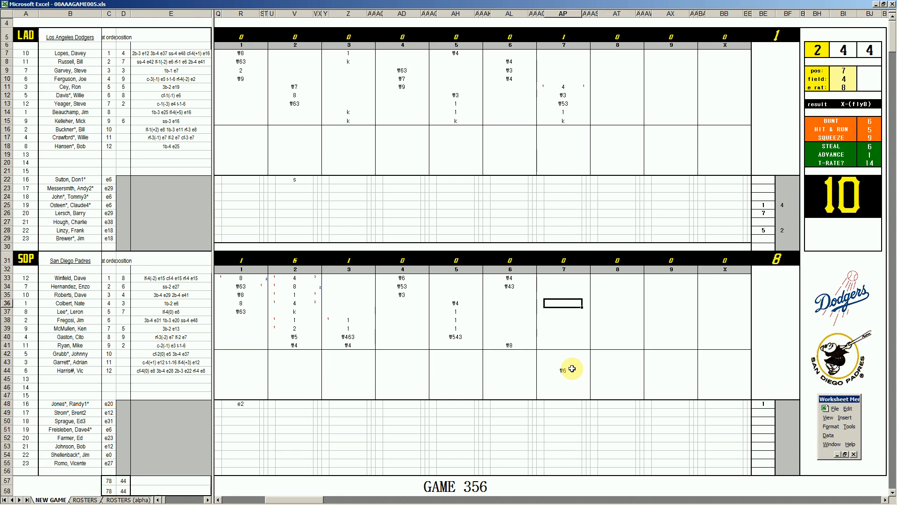
{"action": "type", "text": "k"}
{"action": "key", "text": "Return"}
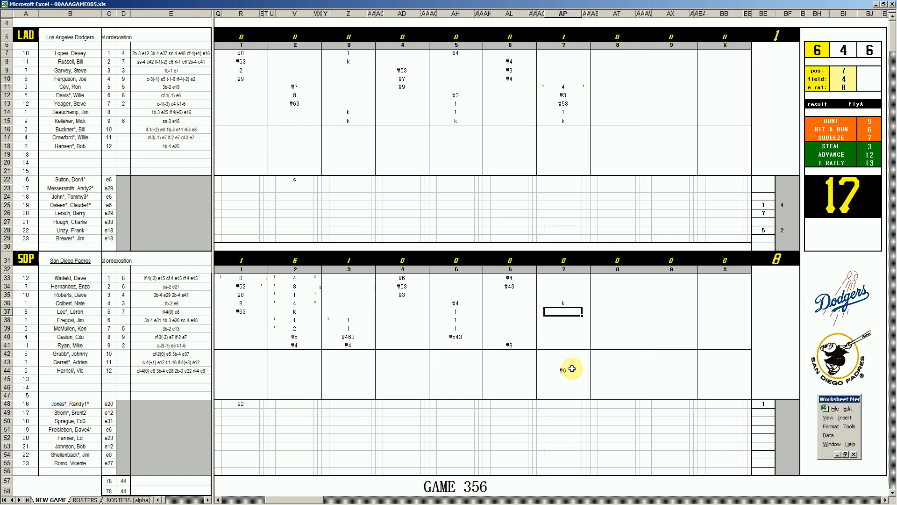
Run a fielding check for position 6 with field rating 3 and e rating 16, and enter ₩63 as Lee's seventh-inning result
{"action": "key", "text": "ctrl+q"}
{"action": "type", "text": "6"}
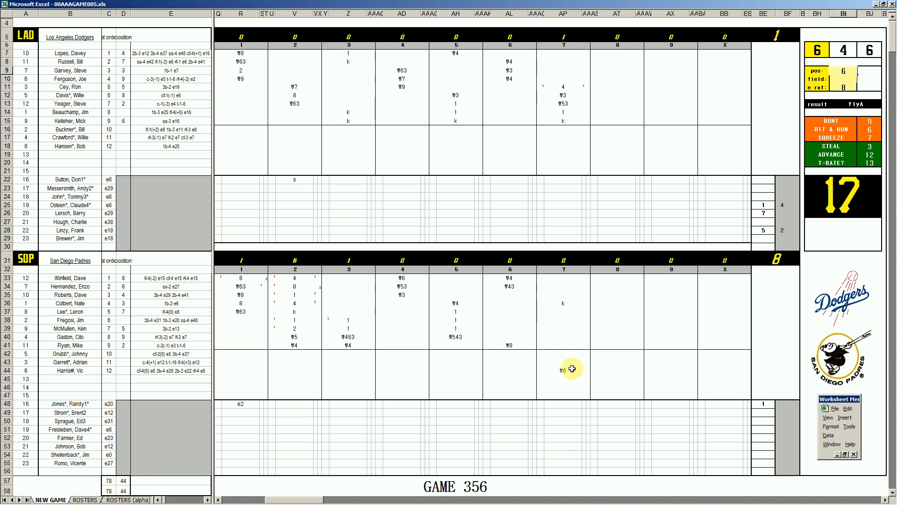
{"action": "key", "text": "Return"}
{"action": "type", "text": "3"}
{"action": "key", "text": "Return"}
{"action": "type", "text": "16"}
{"action": "key", "text": "Return"}
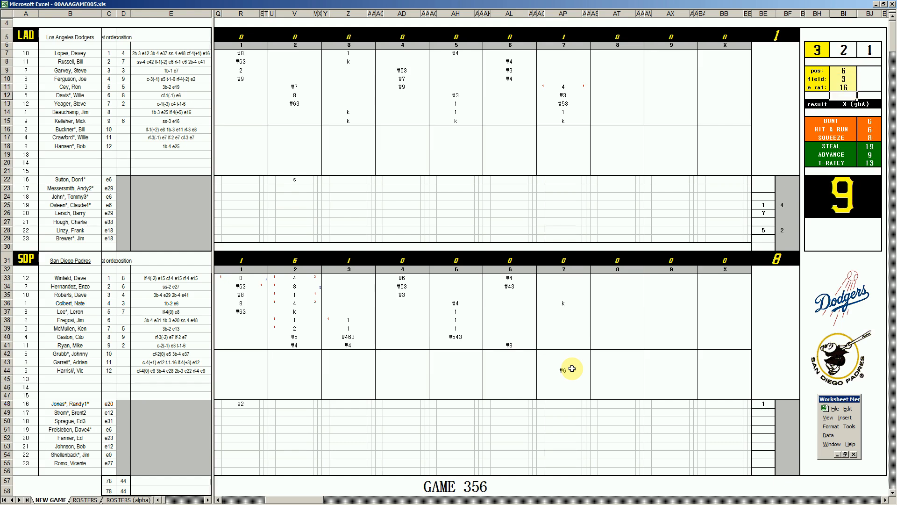
{"action": "left_click", "coordinate": [565, 312]}
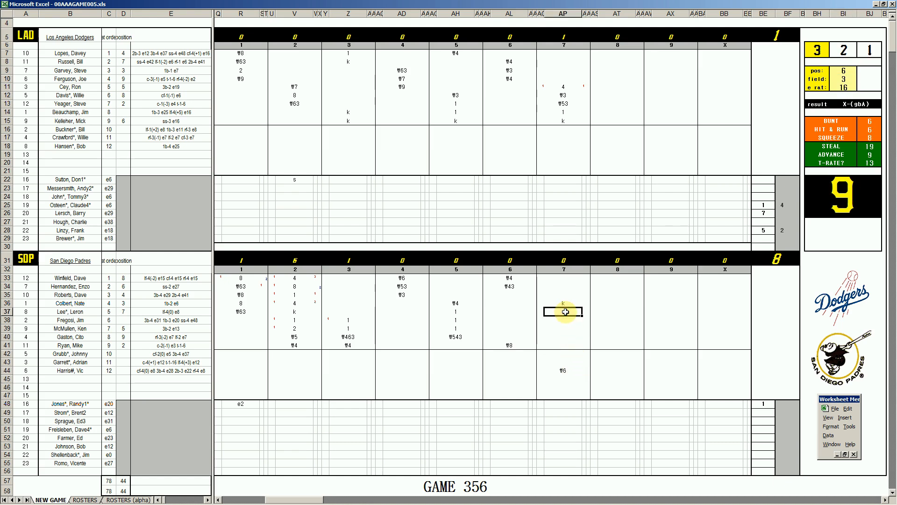
{"action": "type", "text": "\\63"}
Fill in the Dodgers' eighth inning with ₩4 for Lopes, ₩4 for Russell, 2 for Garvey and ₩63 for Ferguson
{"action": "left_click", "coordinate": [626, 51]}
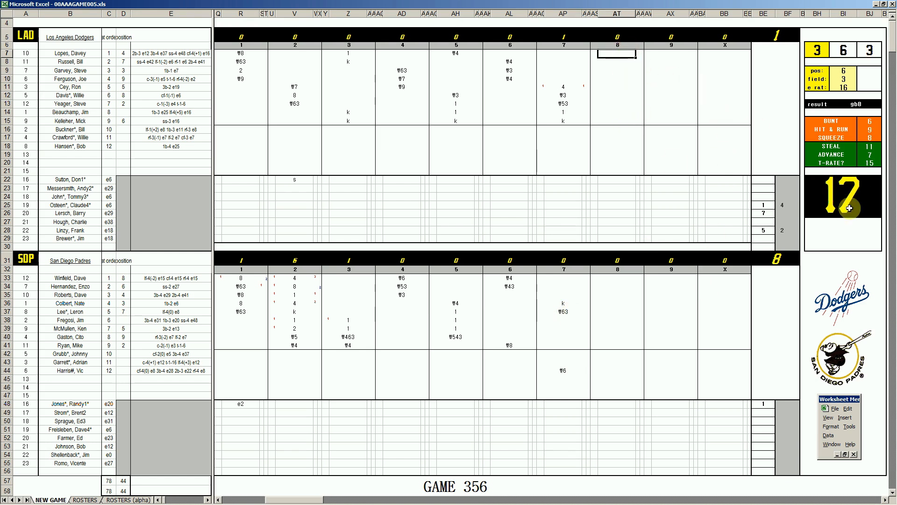
{"action": "type", "text": "₩4"}
{"action": "key", "text": "Return"}
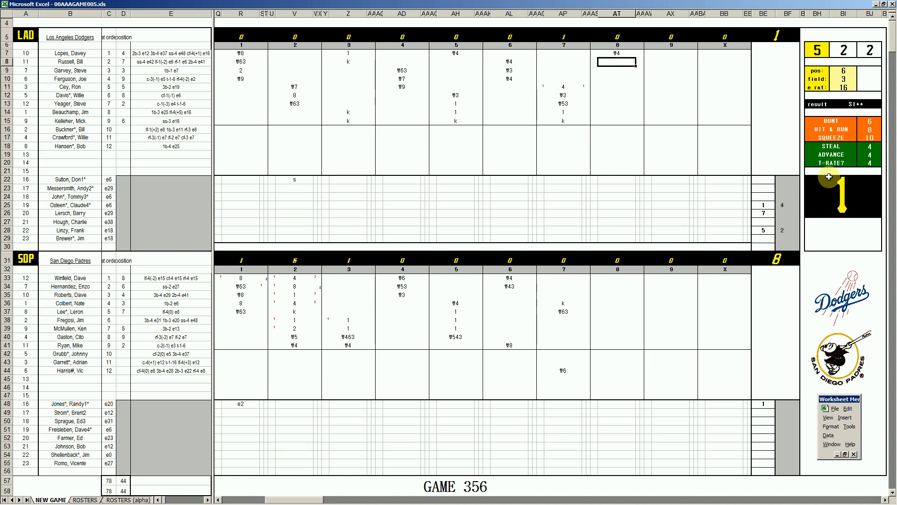
{"action": "type", "text": "₩4"}
{"action": "key", "text": "Return"}
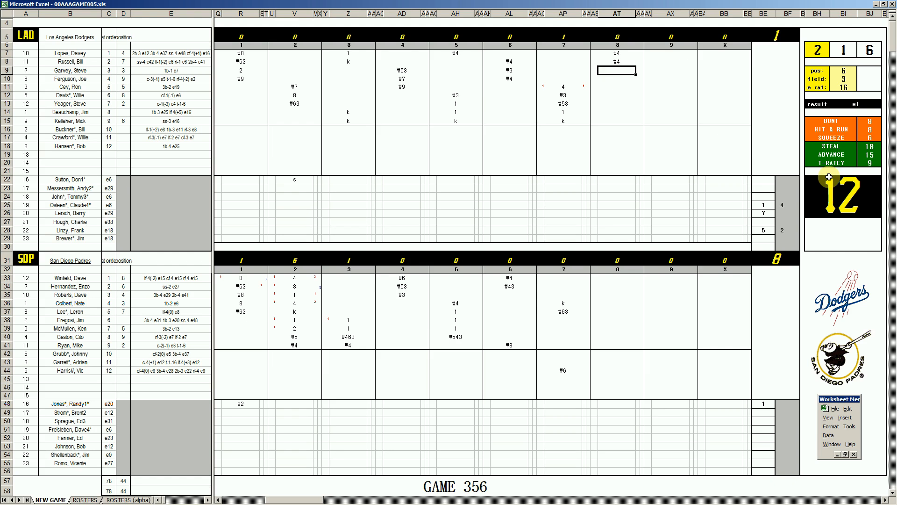
{"action": "type", "text": "2"}
{"action": "key", "text": "Return"}
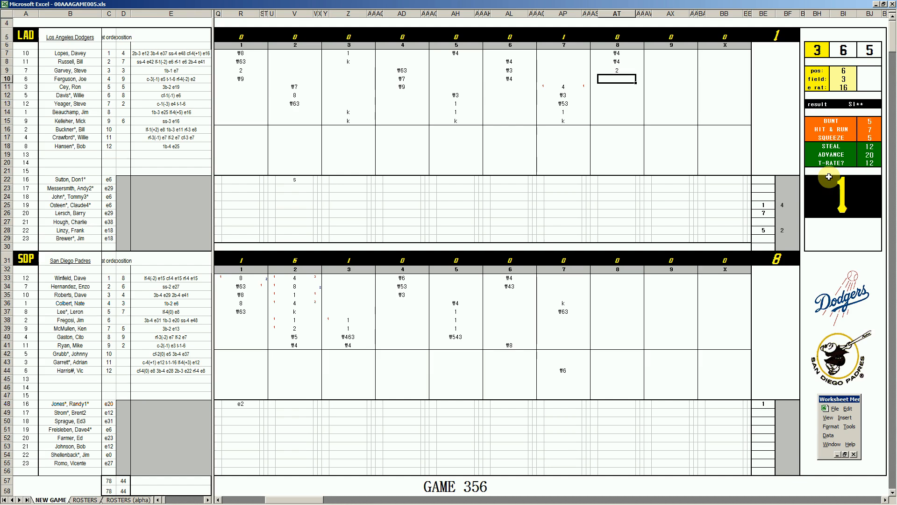
{"action": "type", "text": "₩63"}
Switch to Spotify, lower the volume to about a quarter, and return to the 00AAAGAME005.xls workbook
{"action": "left_click", "coordinate": [582, 500]}
{"action": "left_click_drag", "start_coordinate": [853, 484], "coordinate": [842, 483]}
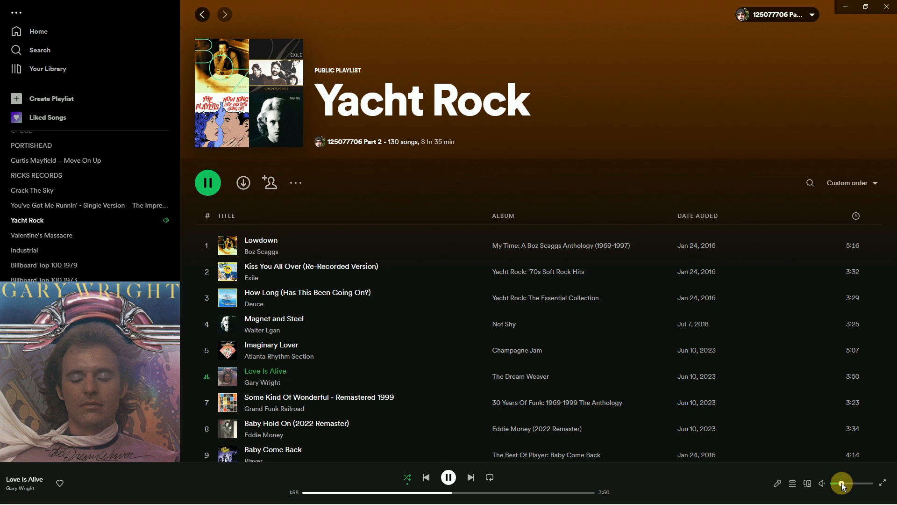
{"action": "left_click", "coordinate": [184, 500]}
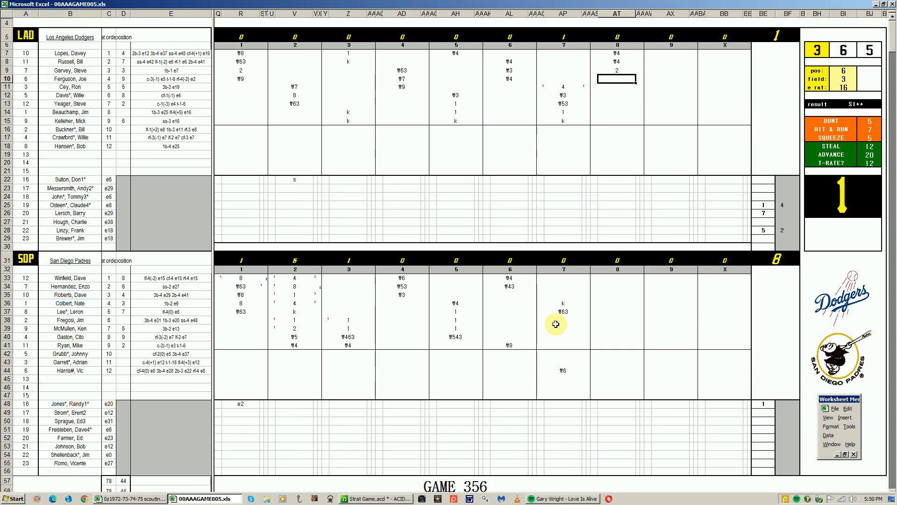
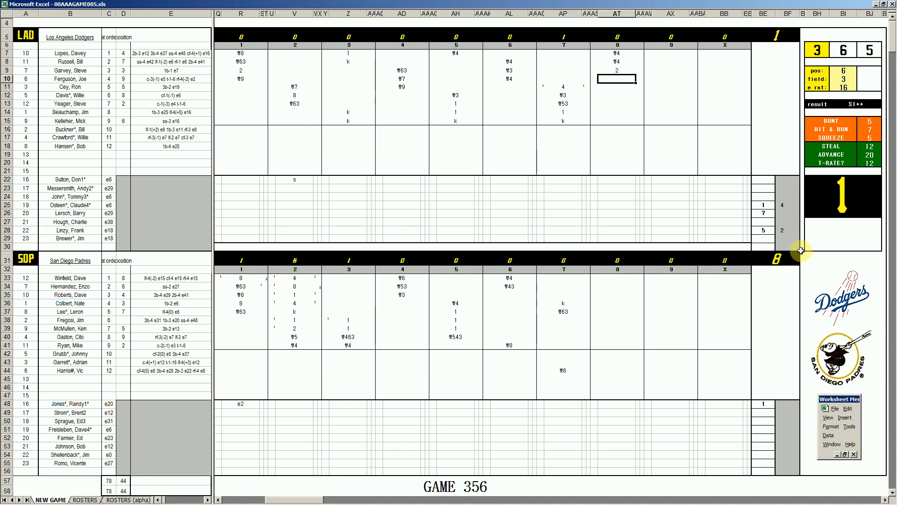
Record 1 inning pitched for Lersch and enter 8 as the inning in which Hough comes in
{"action": "left_click", "coordinate": [788, 215]}
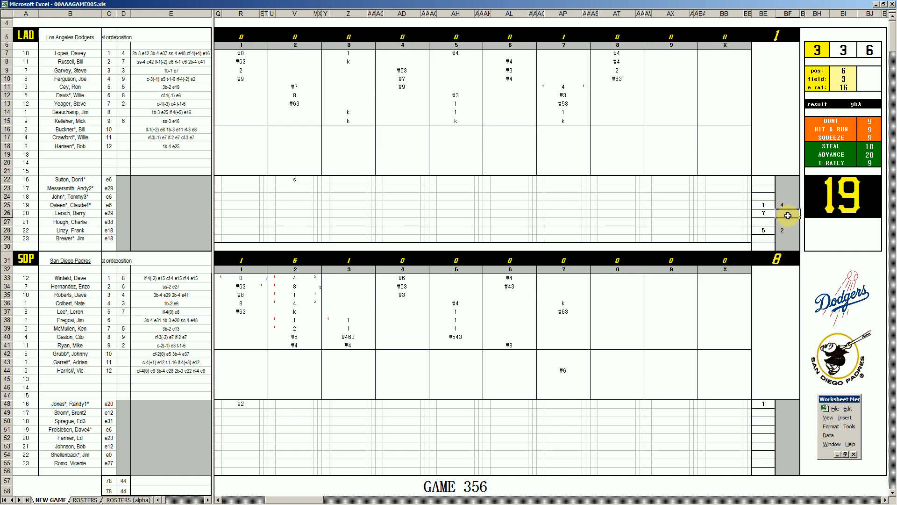
{"action": "type", "text": "1"}
{"action": "key", "text": "Return"}
{"action": "type", "text": "8"}
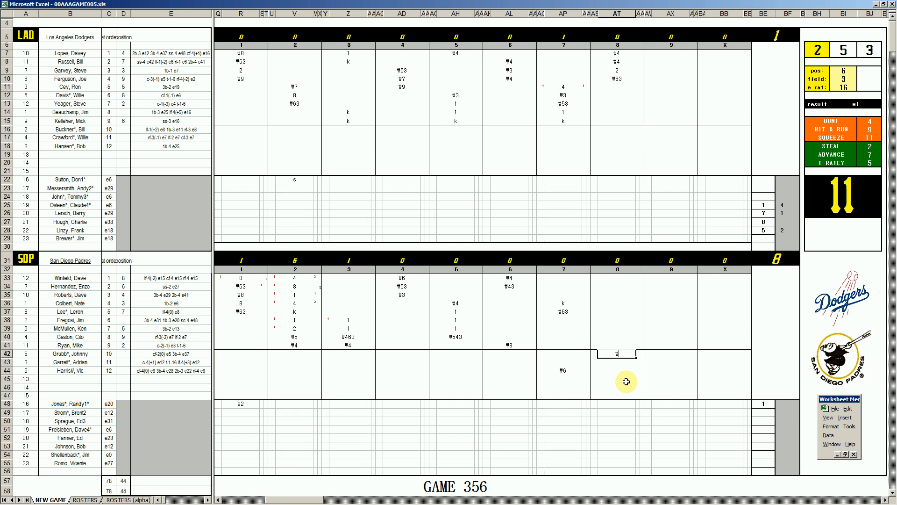
Fill in the Padres' eighth inning with ₩63 for Grubb, 8 for McMullen, and k for both Gaston and Ryan
{"action": "type", "text": "\\63"}
{"action": "key", "text": "Up"}
{"action": "key", "text": "Up"}
{"action": "key", "text": "Up"}
{"action": "key", "text": "Up"}
{"action": "key", "text": "Down"}
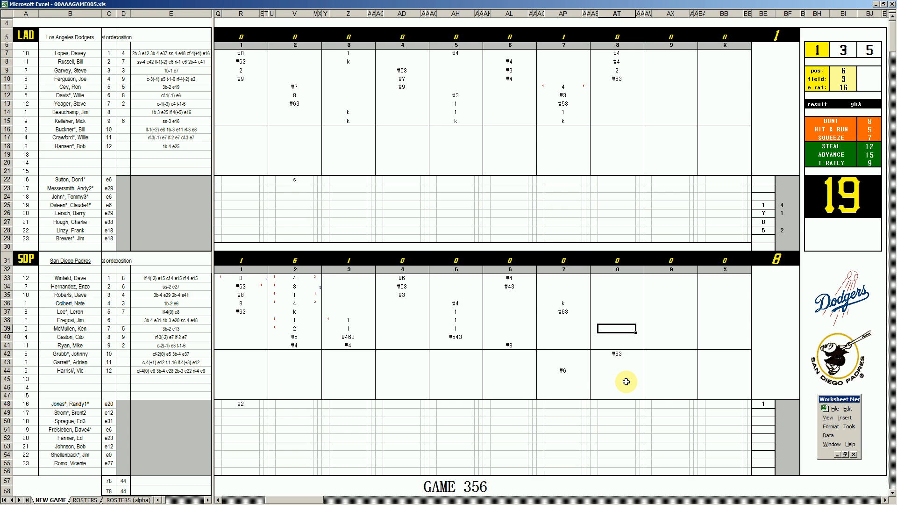
{"action": "type", "text": "8"}
{"action": "key", "text": "Return"}
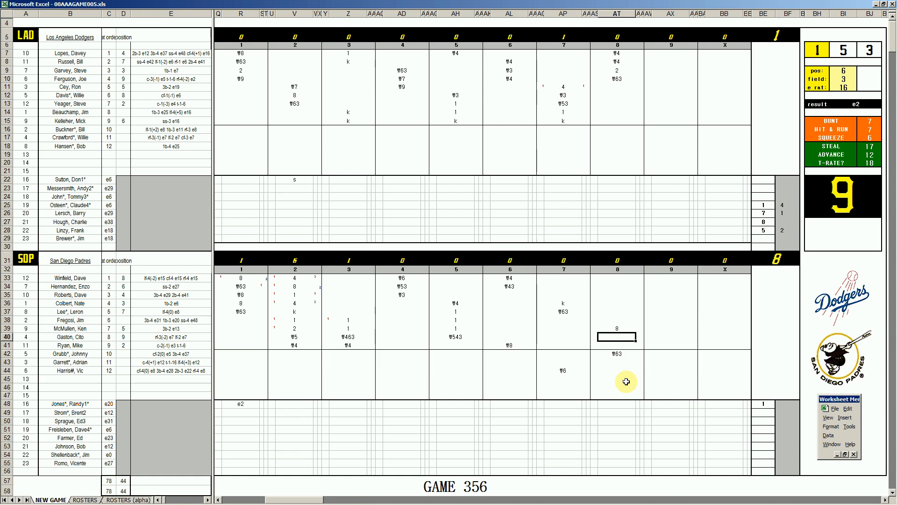
{"action": "type", "text": "k"}
{"action": "key", "text": "Return"}
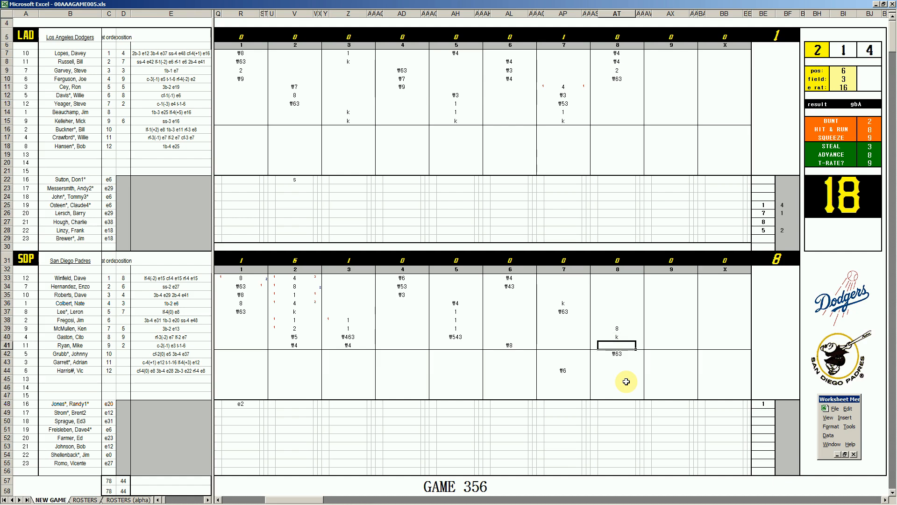
{"action": "type", "text": "k"}
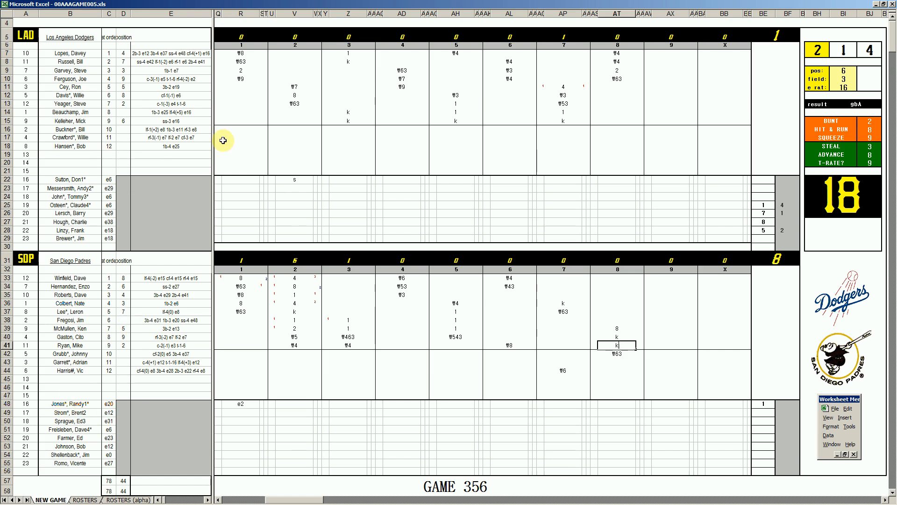
Enter ₩63 for Cey and ₩8 for Davis in the Dodgers' ninth inning
{"action": "left_click", "coordinate": [663, 89]}
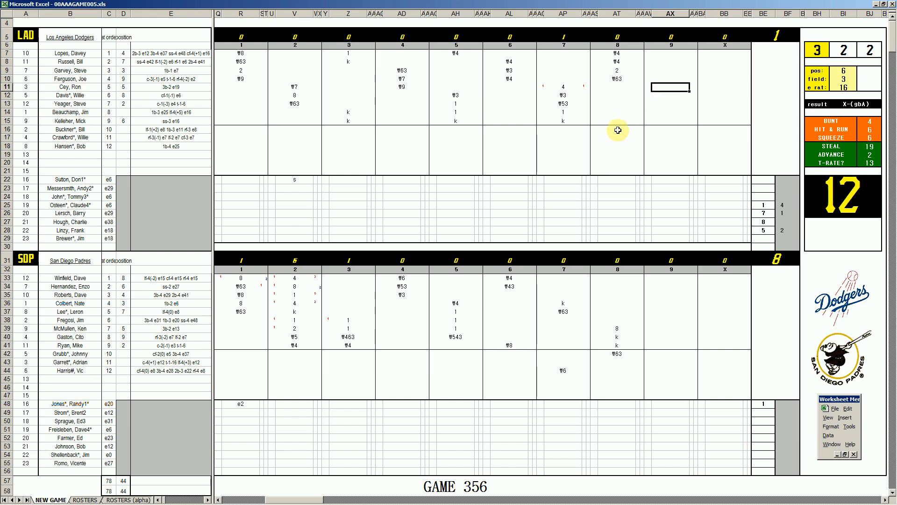
{"action": "type", "text": "#63"}
{"action": "key", "text": "Return"}
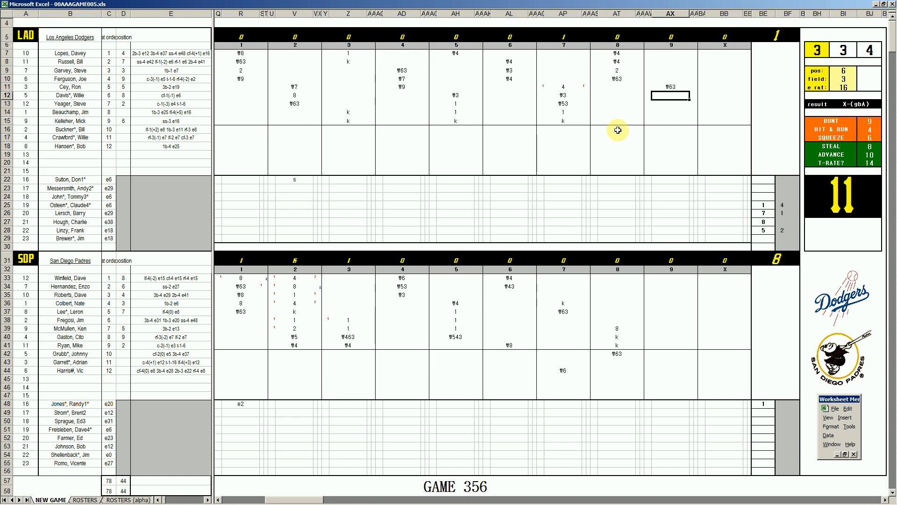
{"action": "type", "text": "#8"}
{"action": "key", "text": "Return"}
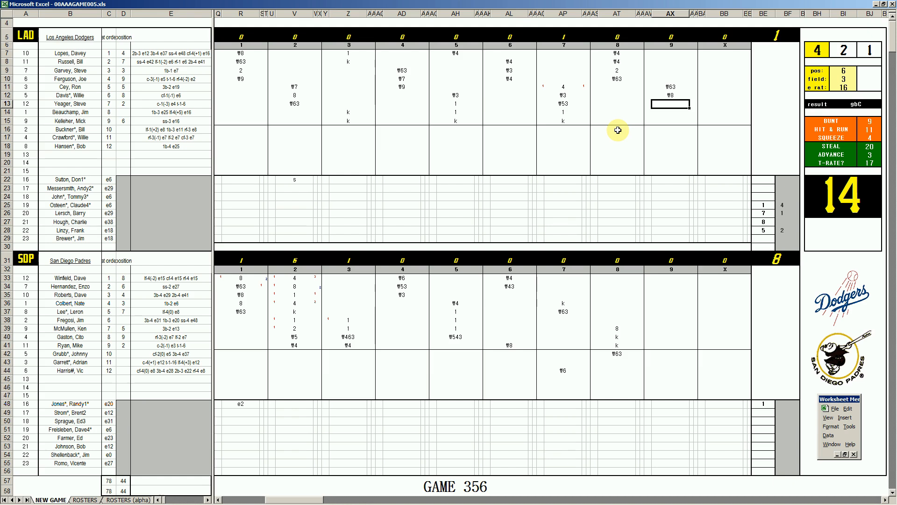
Run a fielding check for position 7 with field rating 4 and e rating 8, and enter 2 for Yeager and ₩7 for Beauchamp in the ninth
{"action": "key", "text": "ctrl+f"}
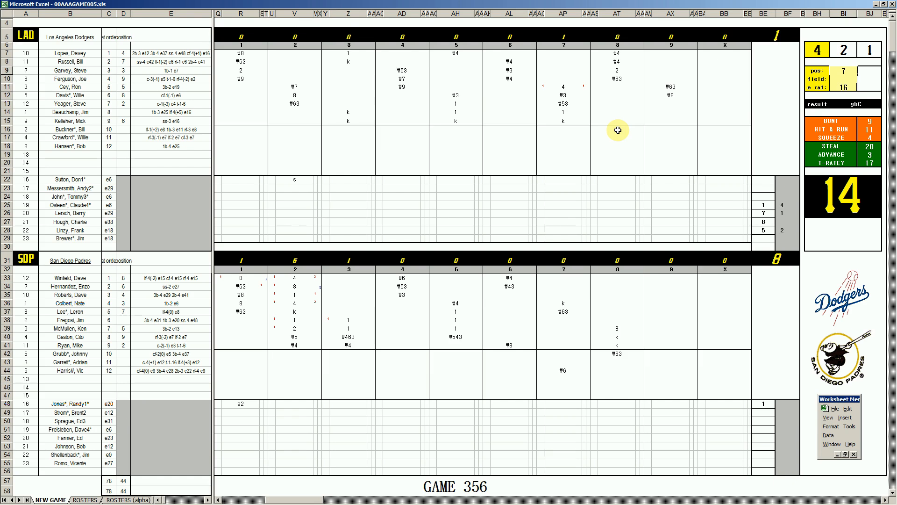
{"action": "type", "text": "7"}
{"action": "key", "text": "Return"}
{"action": "type", "text": "4"}
{"action": "key", "text": "Return"}
{"action": "type", "text": "8"}
{"action": "key", "text": "Return"}
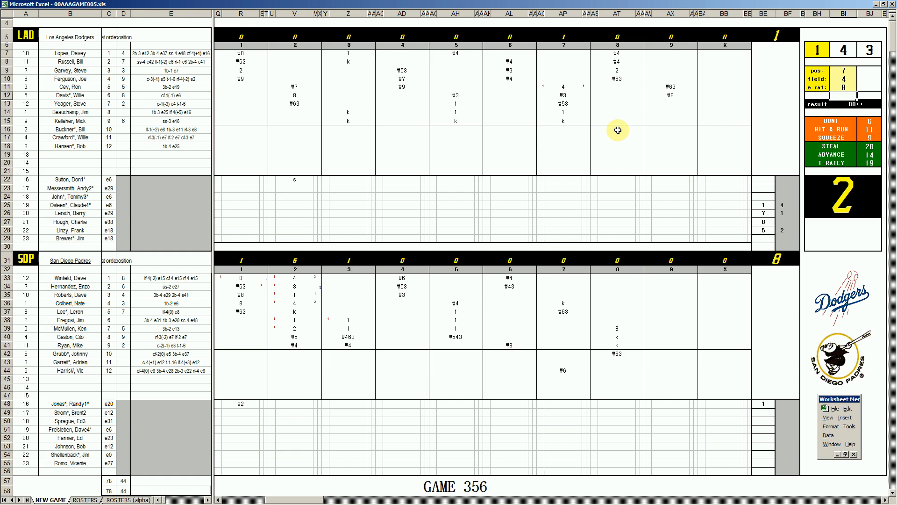
{"action": "left_click", "coordinate": [670, 105]}
{"action": "type", "text": "2"}
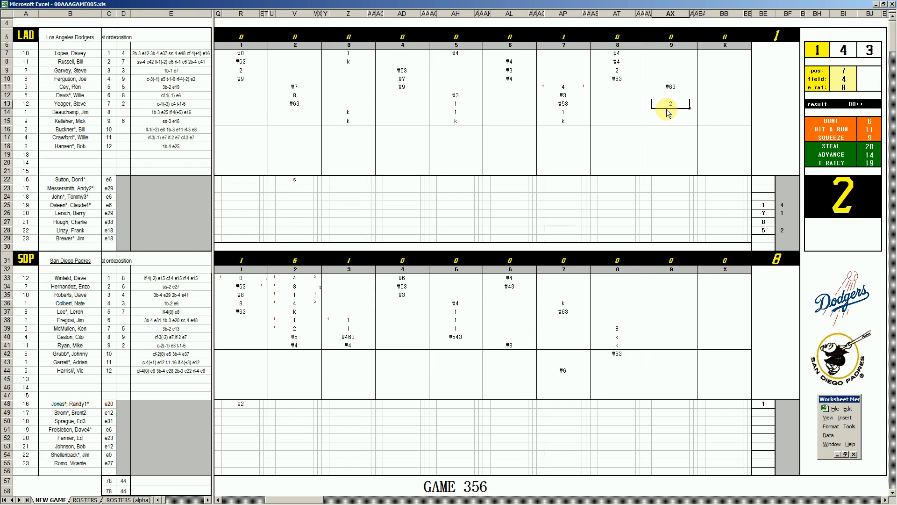
{"action": "key", "text": "Return"}
{"action": "type", "text": "\\"}
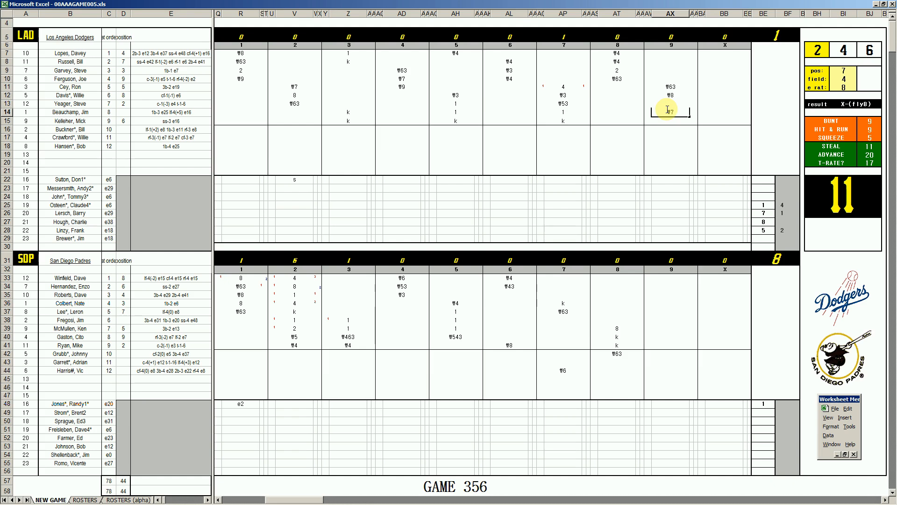
{"action": "key", "text": "Return"}
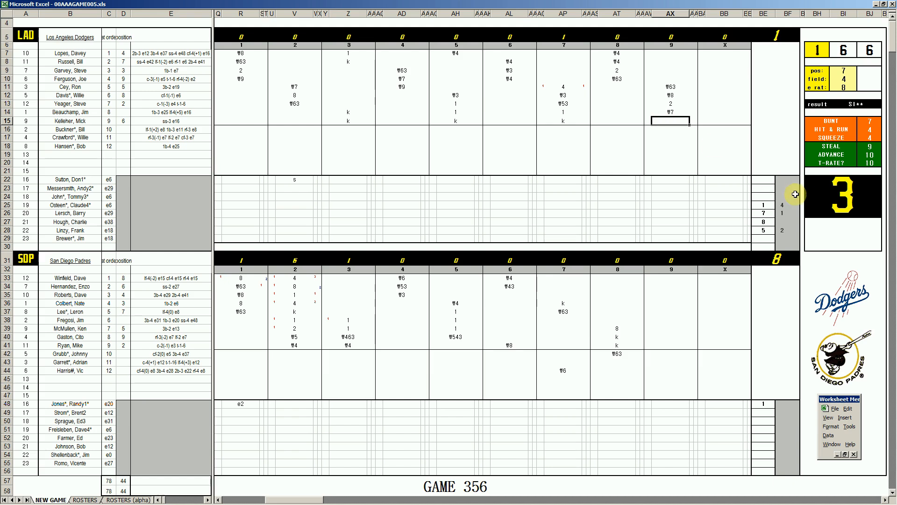
Record 1 inning pitched for Dodgers reliever Hough and 9 for Padres starter Jones
{"action": "left_click", "coordinate": [783, 222]}
{"action": "type", "text": "1"}
{"action": "key", "text": "Return"}
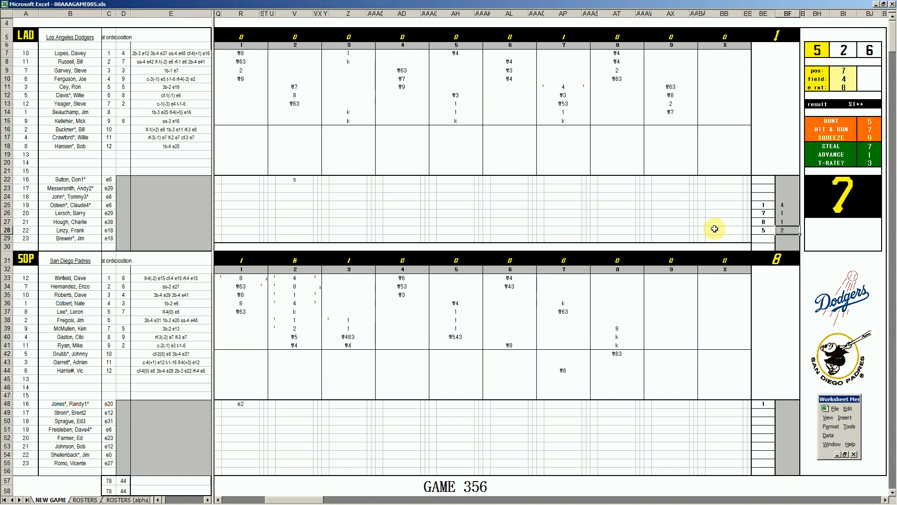
{"action": "left_click", "coordinate": [786, 403]}
{"action": "type", "text": "9"}
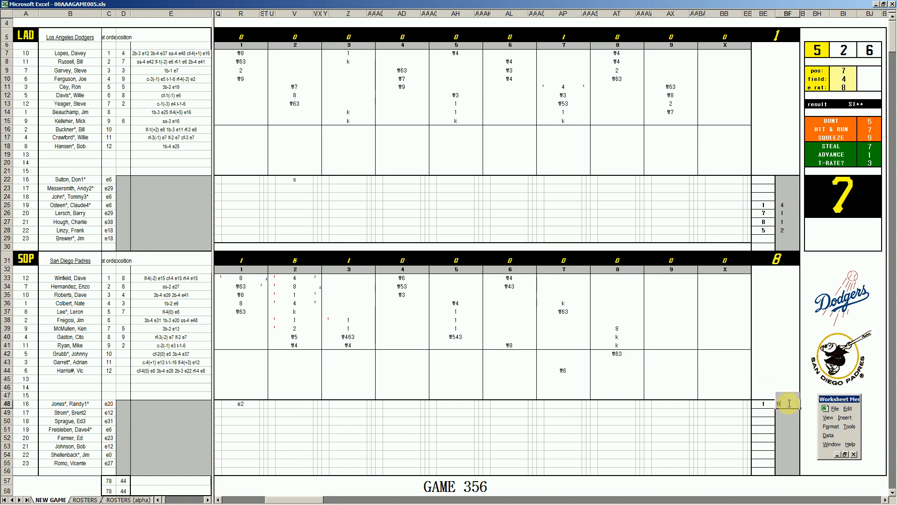
{"action": "key", "text": "Return"}
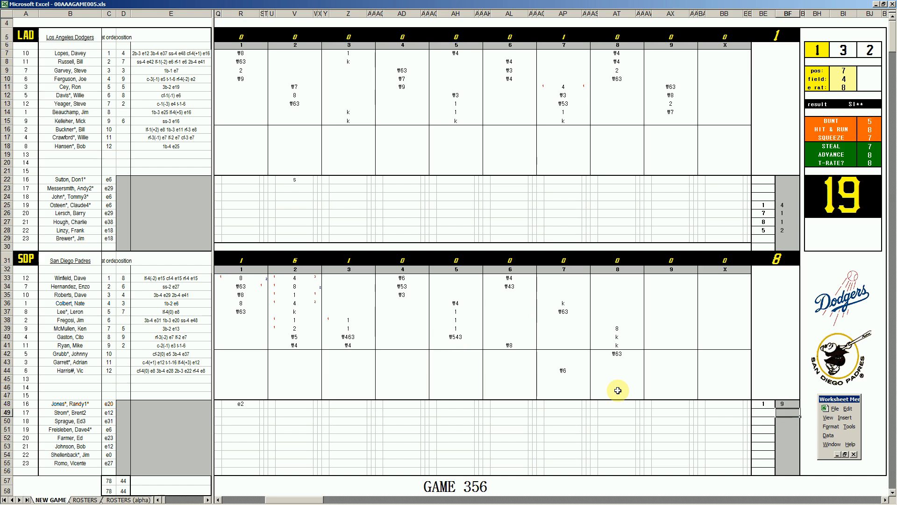
Send the finished game sheet to a new workbook for its box score, and switch to the Book6 window
{"action": "left_click", "coordinate": [190, 427]}
{"action": "left_click", "coordinate": [182, 413]}
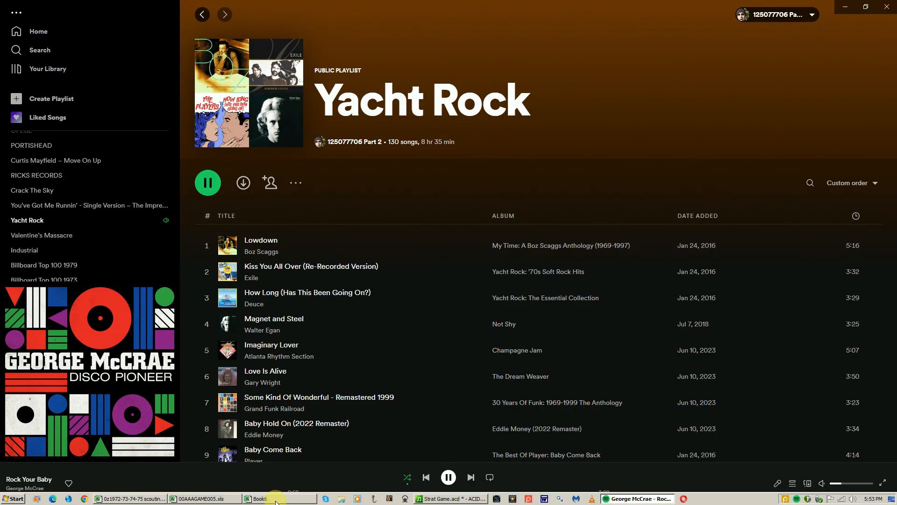
{"action": "left_click", "coordinate": [279, 500]}
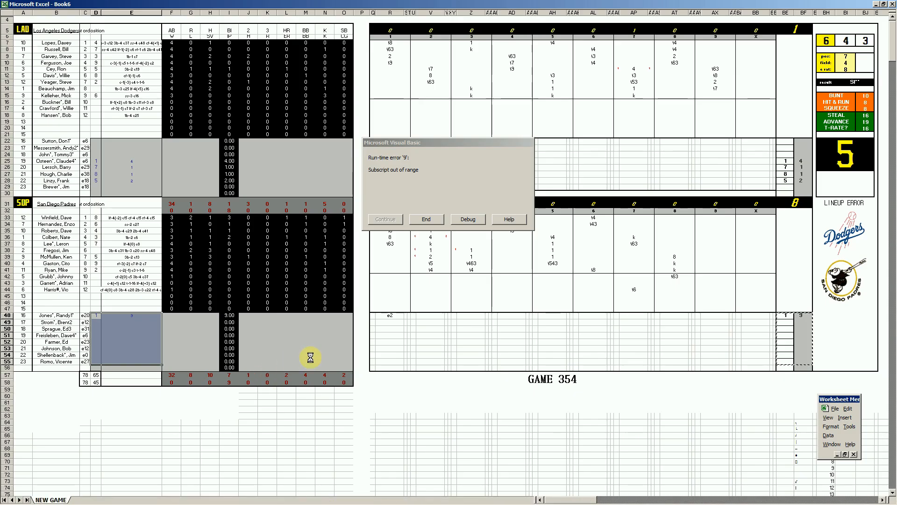
End the failed macro and enter Jones's pitching line: 1 win, 8 hits, 1 run, 1 earned run, 1 walk, 5 strikeouts and 1 complete game
{"action": "left_click", "coordinate": [427, 219]}
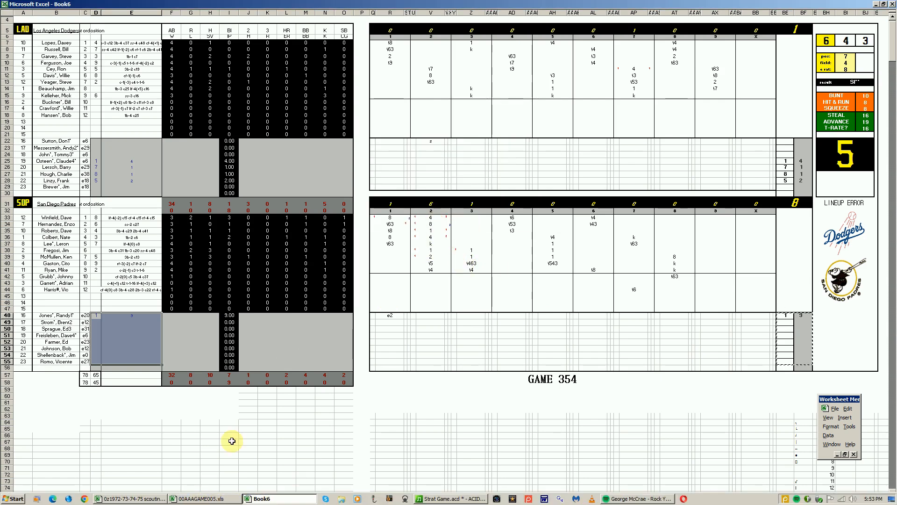
{"action": "left_click", "coordinate": [241, 410]}
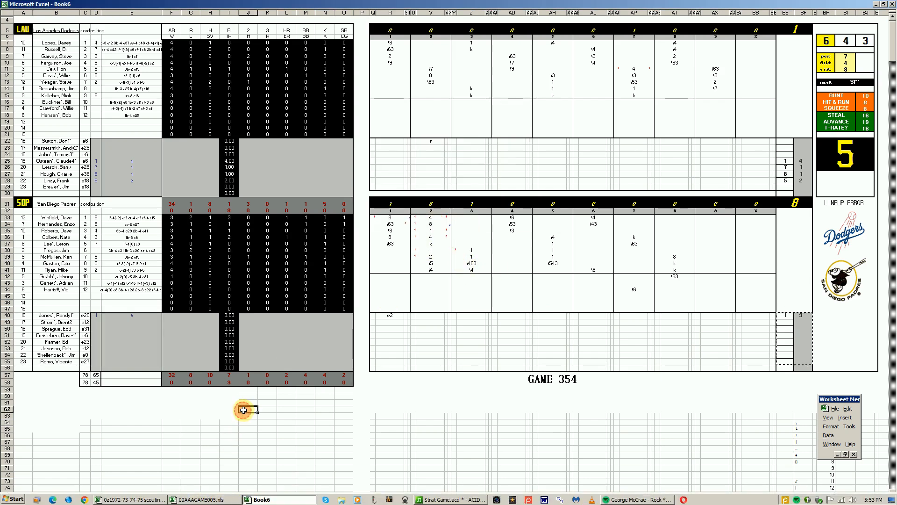
{"action": "left_click", "coordinate": [166, 316]}
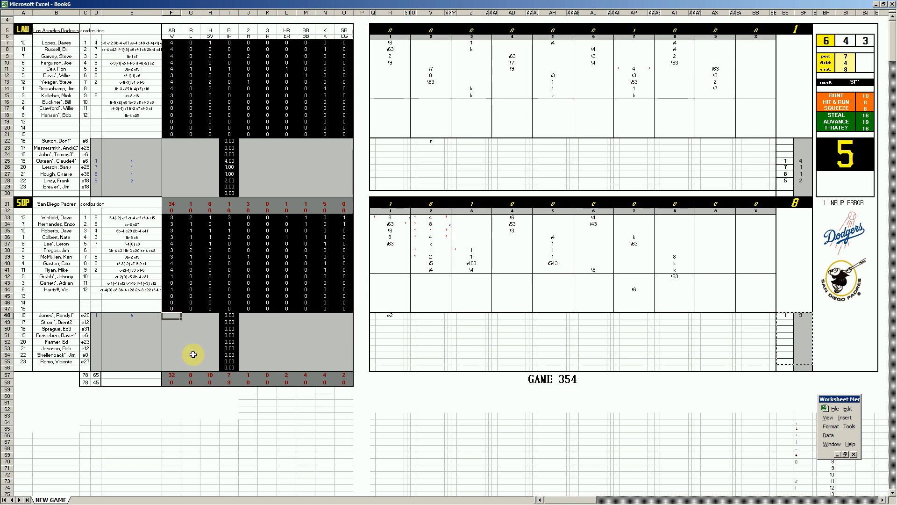
{"action": "type", "text": "1"}
{"action": "key", "text": "Tab"}
{"action": "key", "text": "Tab"}
{"action": "type", "text": "8"}
{"action": "key", "text": "Tab"}
{"action": "type", "text": "1"}
{"action": "key", "text": "Tab"}
{"action": "type", "text": "1"}
{"action": "key", "text": "Tab"}
{"action": "type", "text": "1"}
{"action": "key", "text": "Tab"}
{"action": "type", "text": "5"}
{"action": "key", "text": "Tab"}
{"action": "type", "text": "1"}
Enter 1 walk and 2 strikeouts for Hough and 1 strikeout for Lersch in the Dodgers' pitching lines
{"action": "key", "text": "Up"}
{"action": "key", "text": "Up"}
{"action": "key", "text": "Up"}
{"action": "key", "text": "Up"}
{"action": "key", "text": "Up"}
{"action": "key", "text": "Up"}
{"action": "key", "text": "Up"}
{"action": "key", "text": "Up"}
{"action": "key", "text": "Up"}
{"action": "key", "text": "Up"}
{"action": "key", "text": "Up"}
{"action": "key", "text": "Up"}
{"action": "key", "text": "Up"}
{"action": "key", "text": "Up"}
{"action": "key", "text": "Up"}
{"action": "key", "text": "Up"}
{"action": "key", "text": "Up"}
{"action": "key", "text": "Up"}
{"action": "key", "text": "Up"}
{"action": "key", "text": "Left"}
{"action": "key", "text": "Left"}
{"action": "key", "text": "Left"}
{"action": "key", "text": "Left"}
{"action": "key", "text": "Left"}
{"action": "key", "text": "Left"}
{"action": "key", "text": "Left"}
{"action": "key", "text": "Up"}
{"action": "key", "text": "Up"}
{"action": "key", "text": "Right"}
{"action": "key", "text": "Right"}
{"action": "key", "text": "Right"}
{"action": "key", "text": "Right"}
{"action": "key", "text": "Right"}
{"action": "type", "text": "1"}
{"action": "key", "text": "Tab"}
{"action": "type", "text": "2"}
{"action": "key", "text": "Left"}
{"action": "key", "text": "Left"}
{"action": "key", "text": "Left"}
{"action": "key", "text": "Left"}
{"action": "key", "text": "Up"}
{"action": "key", "text": "Right"}
{"action": "key", "text": "Right"}
{"action": "key", "text": "Right"}
{"action": "key", "text": "Right"}
{"action": "type", "text": "1"}
Enter 3 hits allowed for Dodgers reliever Linzy
{"action": "key", "text": "Left"}
{"action": "key", "text": "Left"}
{"action": "key", "text": "Left"}
{"action": "key", "text": "Left"}
{"action": "key", "text": "Down"}
{"action": "key", "text": "Down"}
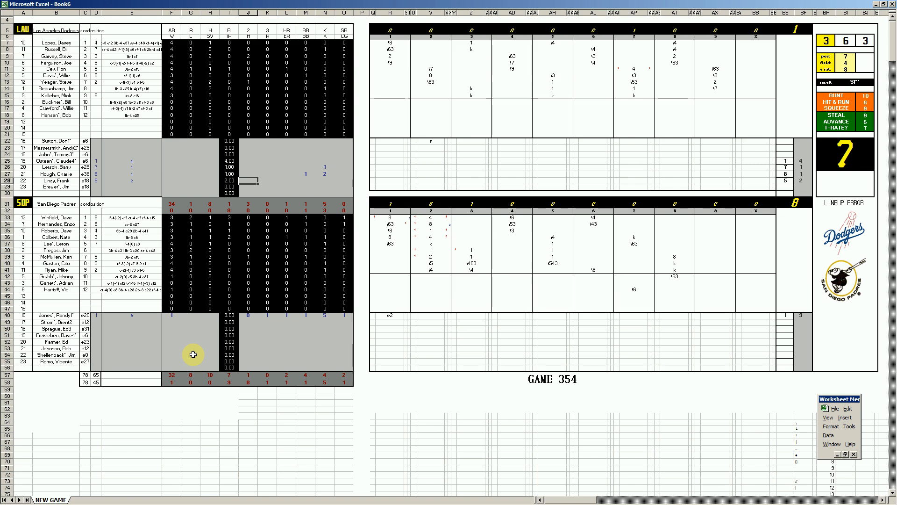
Fill in Osteen's pitching line with 1 loss, 7 hits, 8 runs, 7 earned runs, 3 walks and 1 strikeout
{"action": "key", "text": "Up"}
{"action": "key", "text": "Up"}
{"action": "key", "text": "Up"}
{"action": "key", "text": "Left"}
{"action": "key", "text": "Left"}
{"action": "key", "text": "Left"}
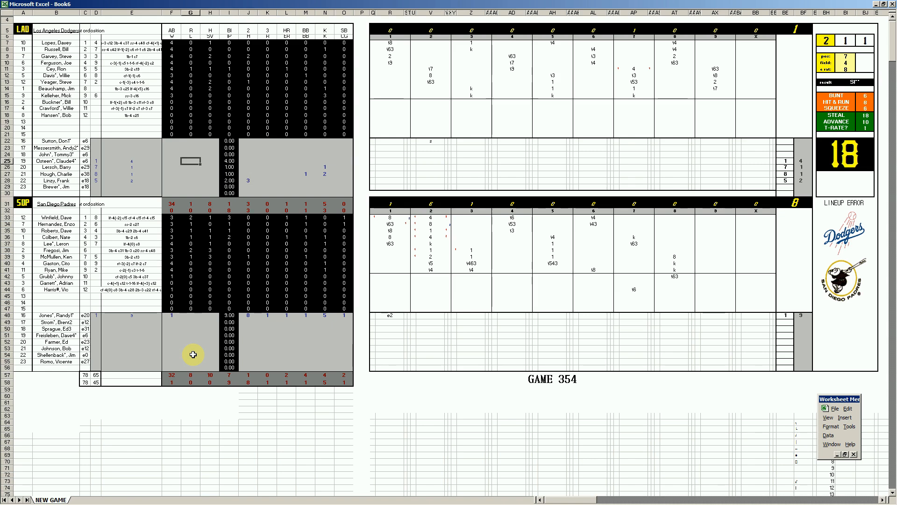
{"action": "type", "text": "1"}
{"action": "key", "text": "Right"}
{"action": "key", "text": "Right"}
{"action": "key", "text": "Right"}
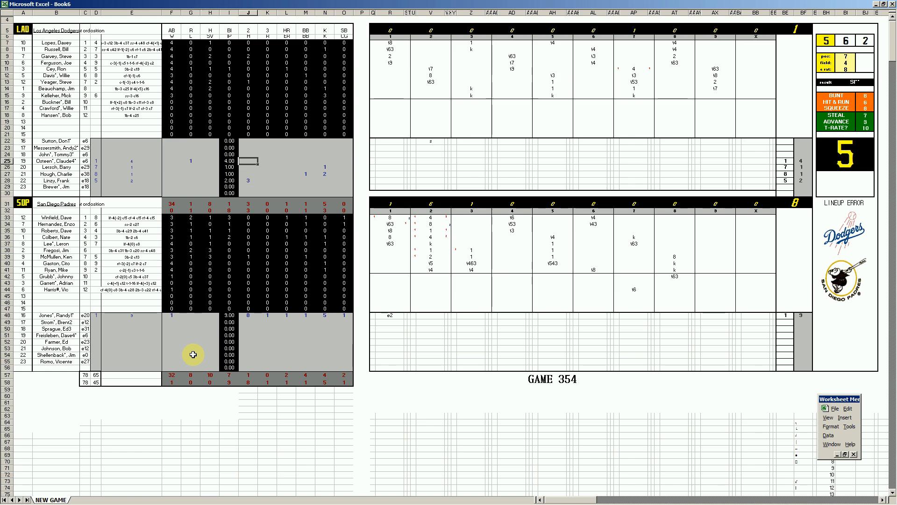
{"action": "key", "text": "Right"}
{"action": "type", "text": "8"}
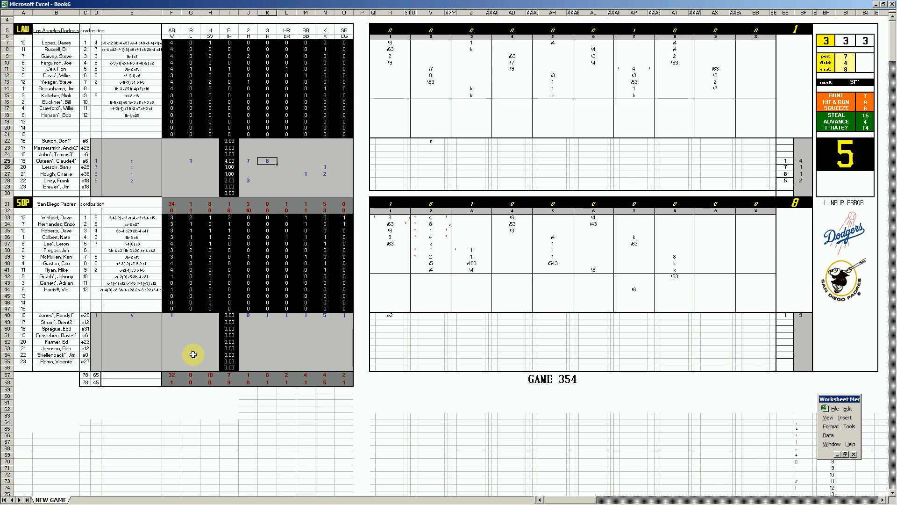
{"action": "key", "text": "Right"}
{"action": "type", "text": "7"}
{"action": "key", "text": "Right"}
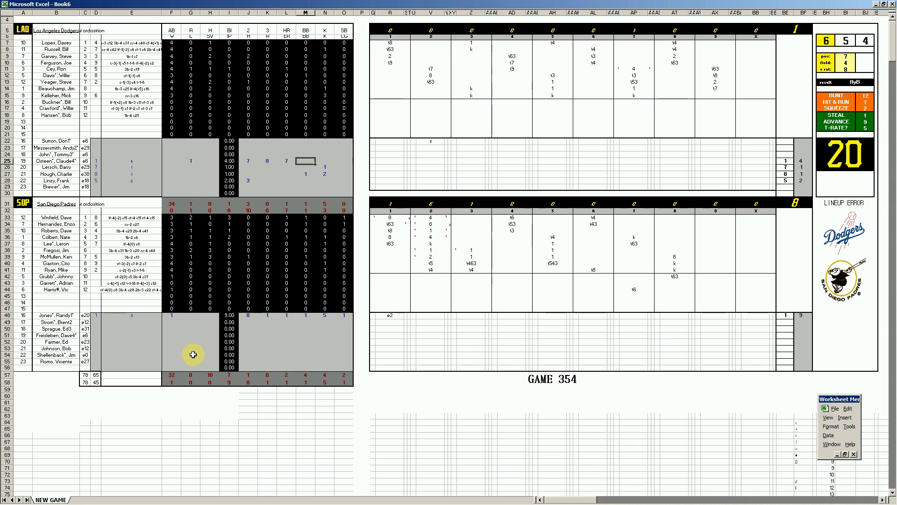
{"action": "key", "text": "Right"}
{"action": "type", "text": "1"}
{"action": "key", "text": "Down"}
{"action": "key", "text": "Left"}
{"action": "key", "text": "Left"}
{"action": "key", "text": "Left"}
{"action": "key", "text": "Left"}
{"action": "key", "text": "Left"}
{"action": "key", "text": "Left"}
{"action": "key", "text": "Left"}
{"action": "key", "text": "Left"}
{"action": "key", "text": "Down"}
{"action": "key", "text": "Right"}
{"action": "key", "text": "Down"}
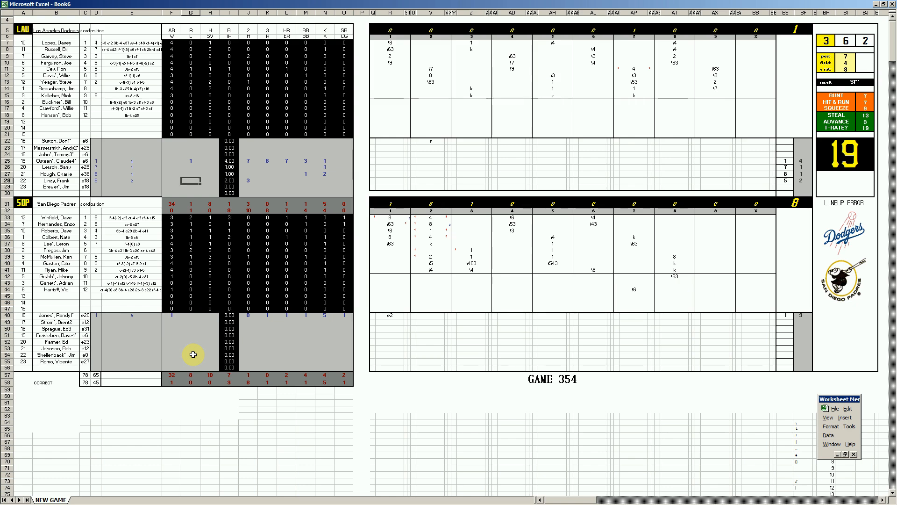
{"action": "key", "text": "ctrl+s"}
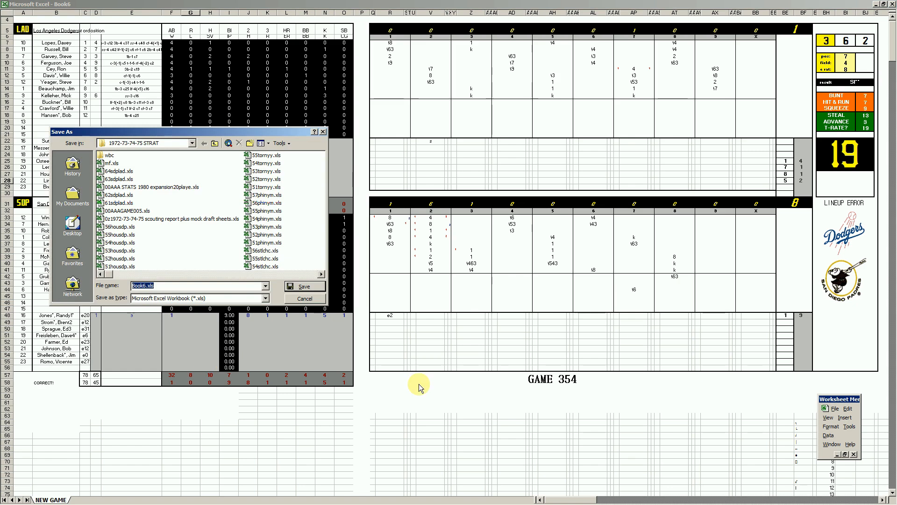
{"action": "left_click", "coordinate": [119, 171]}
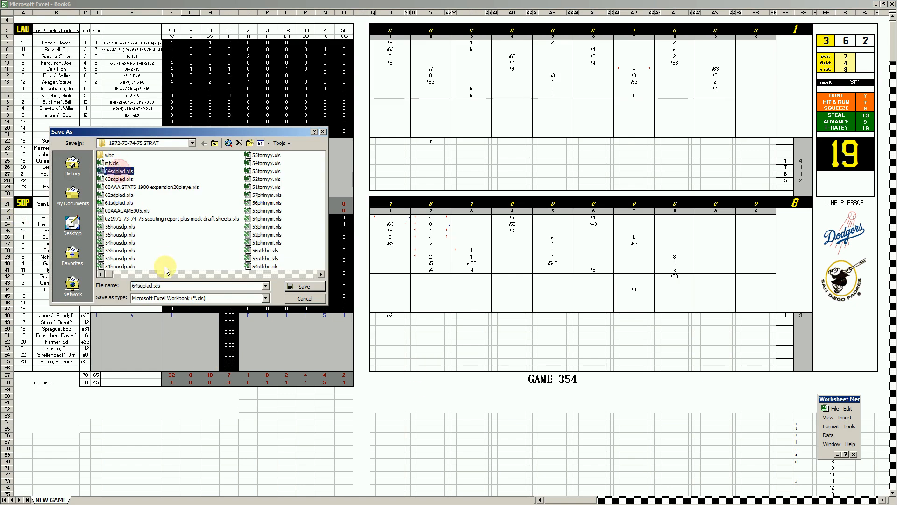
{"action": "left_click", "coordinate": [136, 285]}
{"action": "type", "text": "5"}
{"action": "key", "text": "Return"}
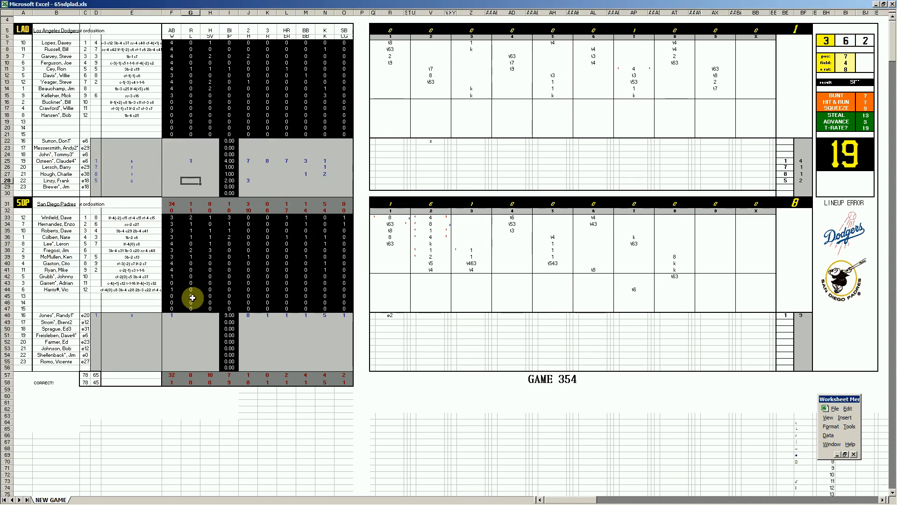
Save the game workbook under the name mf.xls as well, replacing the existing file
{"action": "key", "text": "F12"}
{"action": "type", "text": "mf.xls"}
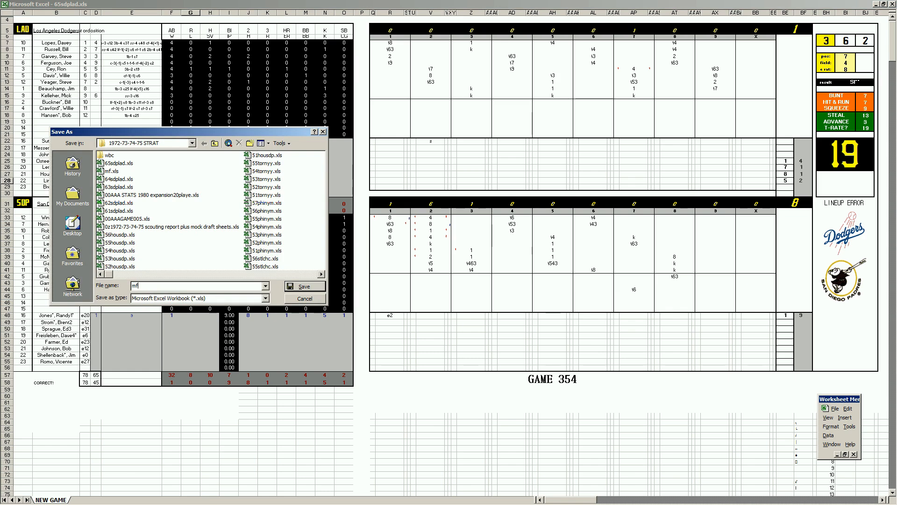
{"action": "key", "text": "Return"}
{"action": "key", "text": "y"}
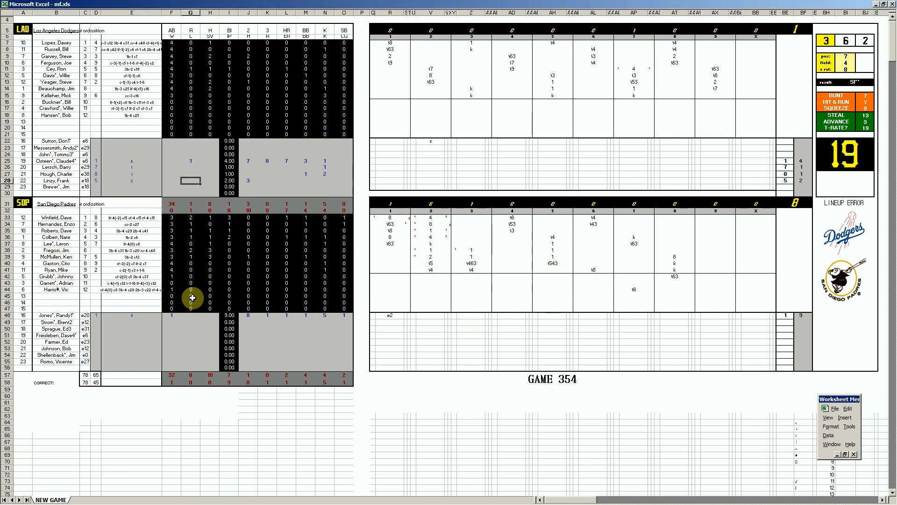
{"action": "left_click", "coordinate": [188, 331]}
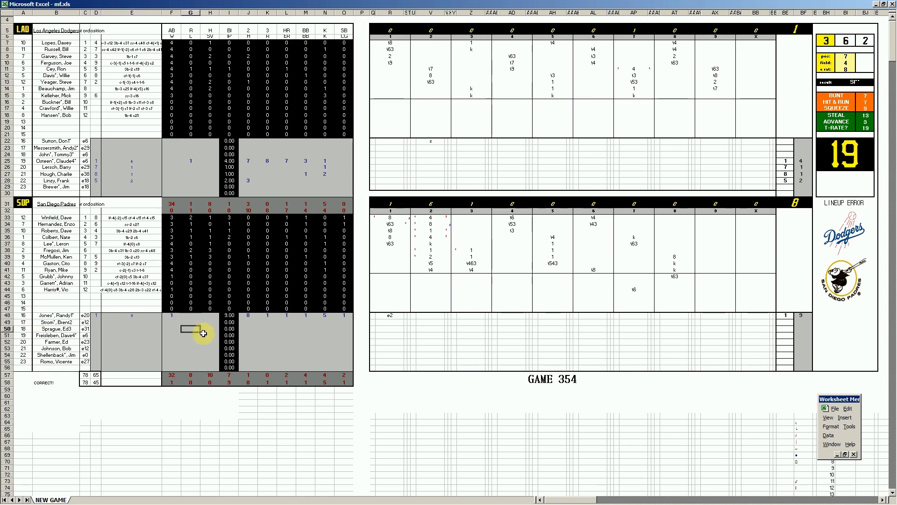
{"action": "left_click", "coordinate": [250, 381]}
Switch to the scouting report workbook and open 00AAA STATS 1980 expansion20playe.xls from there with macros enabled
{"action": "mouse_move", "coordinate": [273, 500]}
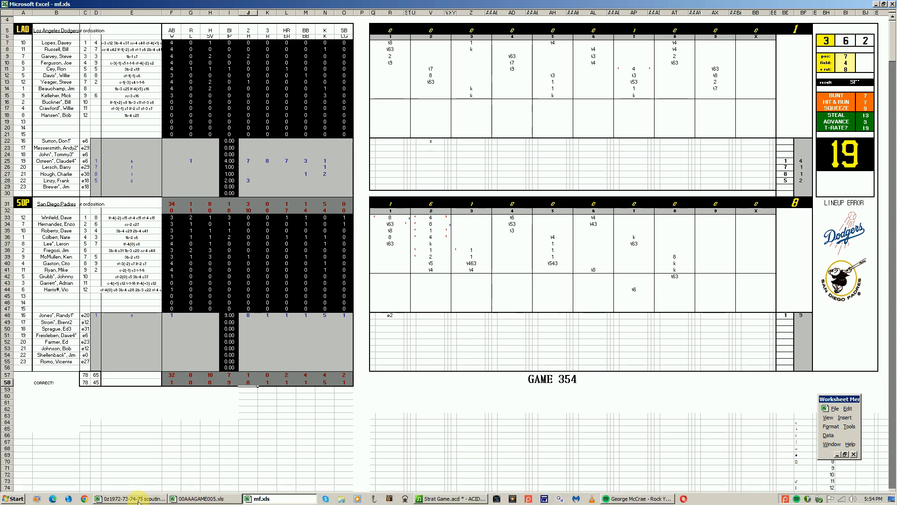
{"action": "left_click", "coordinate": [178, 499]}
{"action": "left_click", "coordinate": [157, 499]}
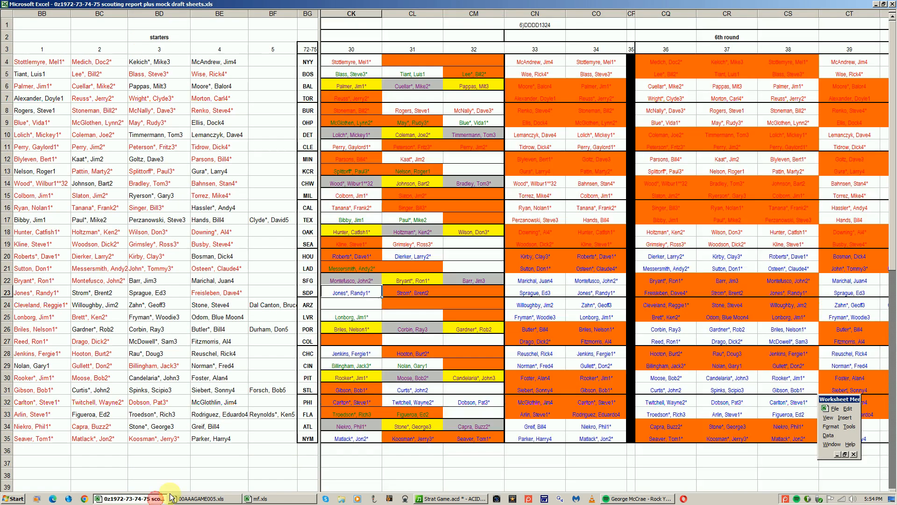
{"action": "left_click", "coordinate": [832, 408]}
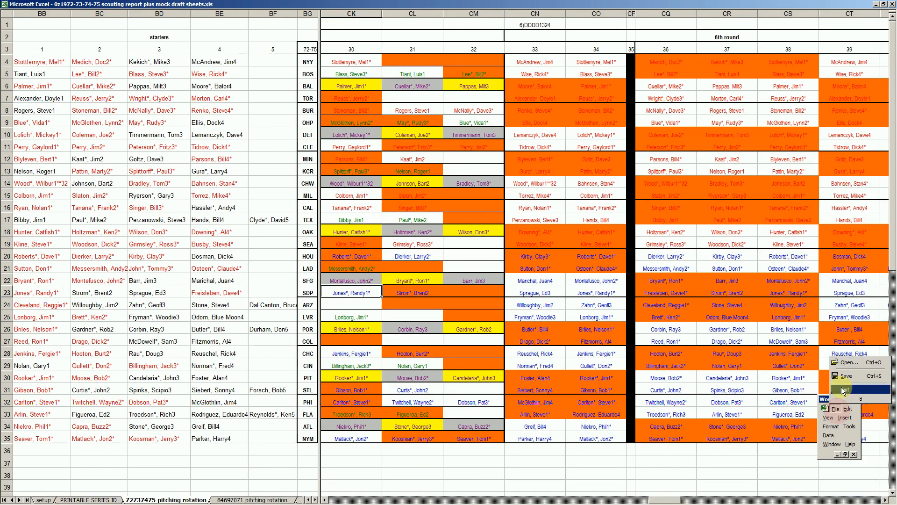
{"action": "left_click", "coordinate": [845, 363]}
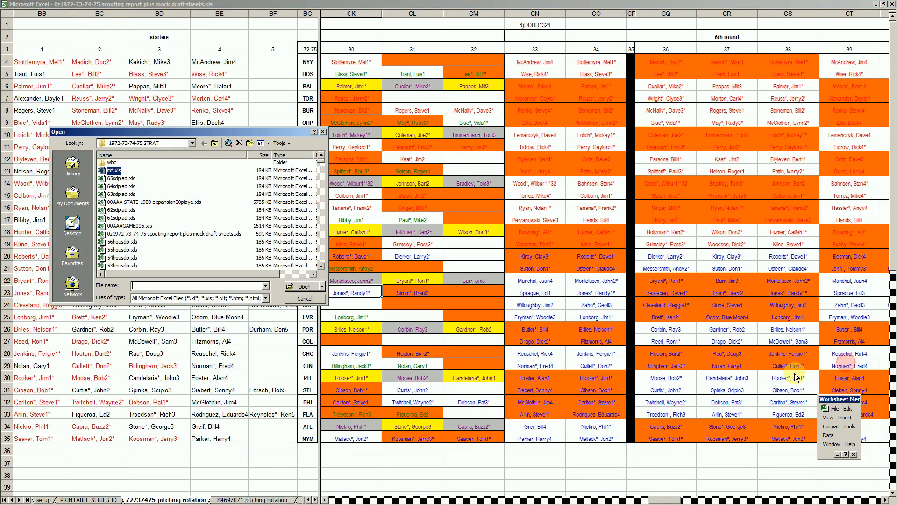
{"action": "left_click", "coordinate": [150, 202]}
{"action": "left_click", "coordinate": [297, 289]}
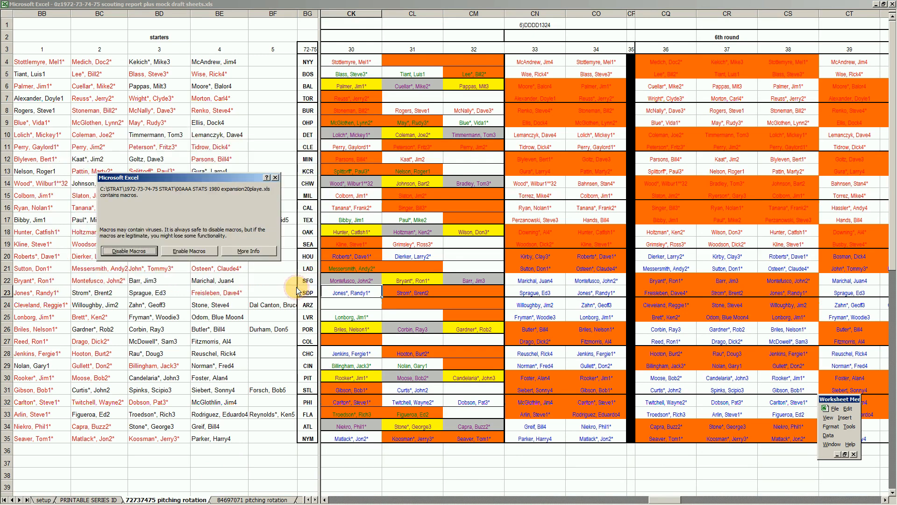
{"action": "left_click", "coordinate": [206, 255]}
Return to the mf.xls workbook and save it over its existing file once more
{"action": "mouse_move", "coordinate": [205, 501]}
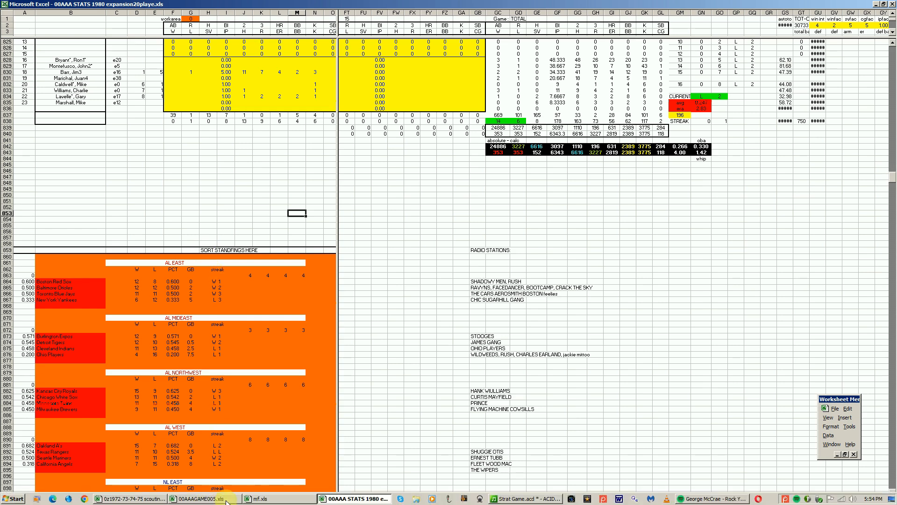
{"action": "left_click", "coordinate": [258, 498]}
{"action": "left_click", "coordinate": [242, 357]}
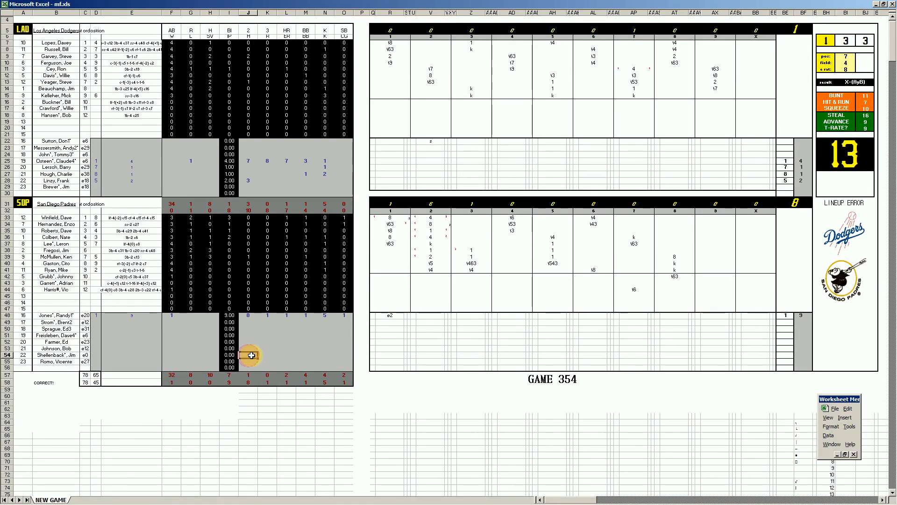
{"action": "key", "text": "F12"}
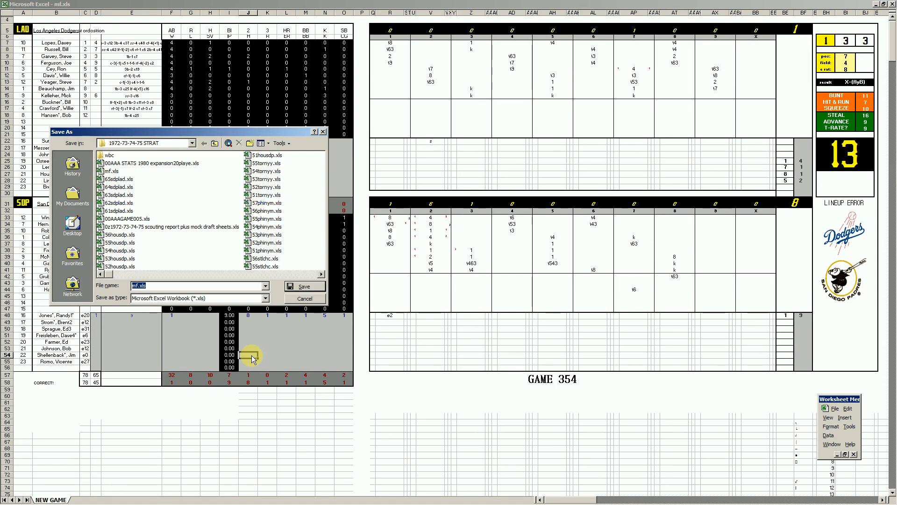
{"action": "left_click", "coordinate": [302, 287]}
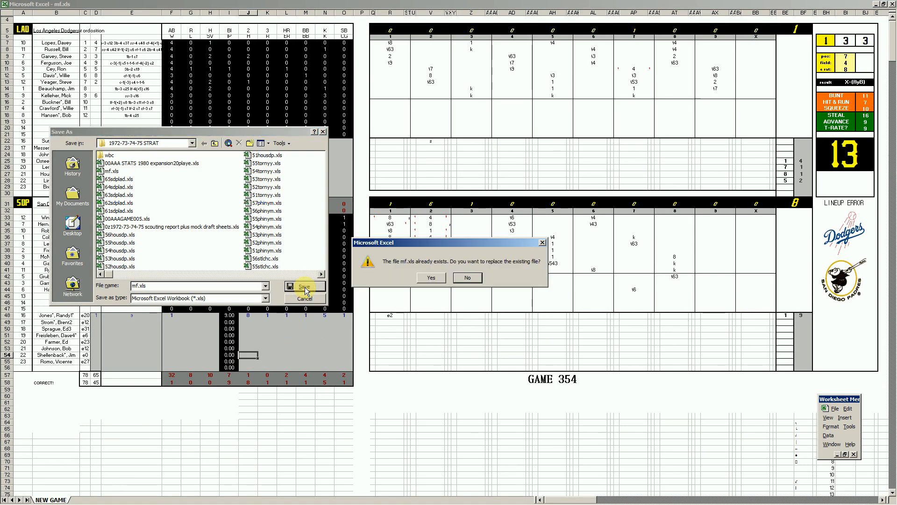
{"action": "left_click", "coordinate": [428, 279]}
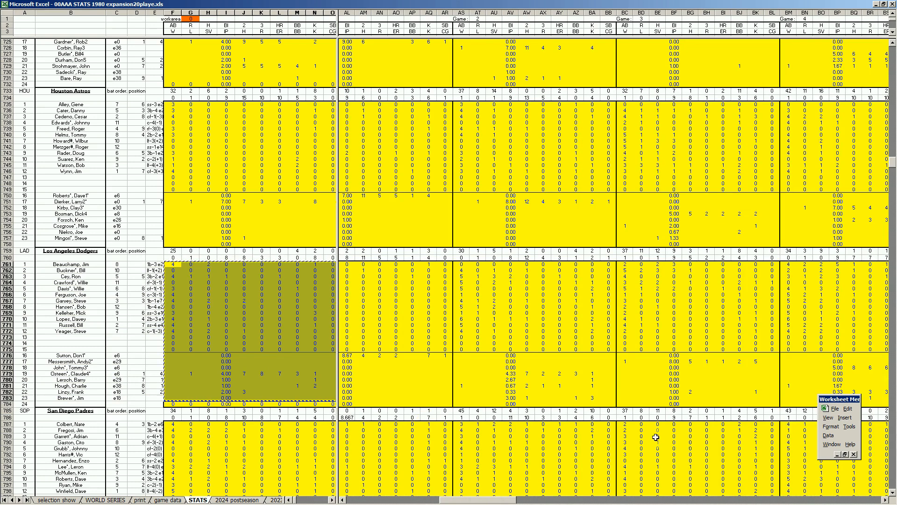
Paste the Dodgers' copied game statistics into their Game 9 columns on the STATS sheet, starting at Beauchamp's AB cell
{"action": "left_click_drag", "start_coordinate": [886, 501], "coordinate": [887, 500]}
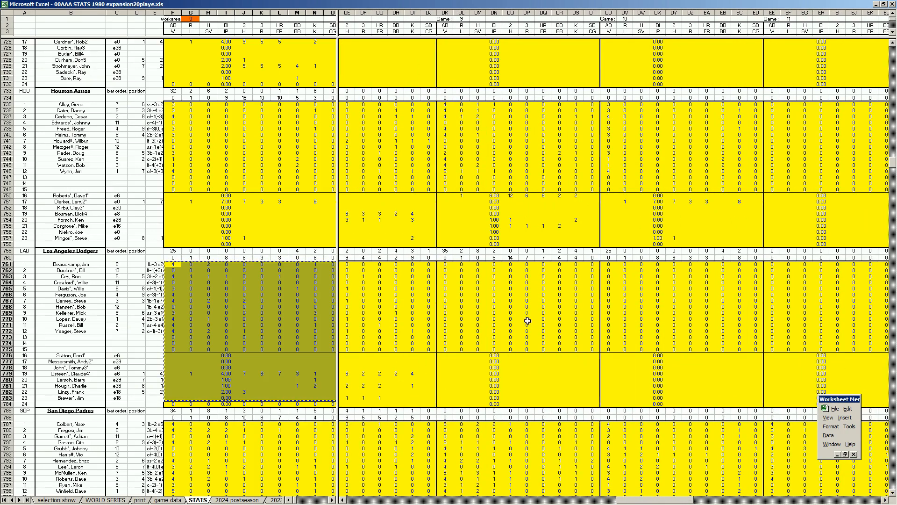
{"action": "right_click", "coordinate": [447, 266]}
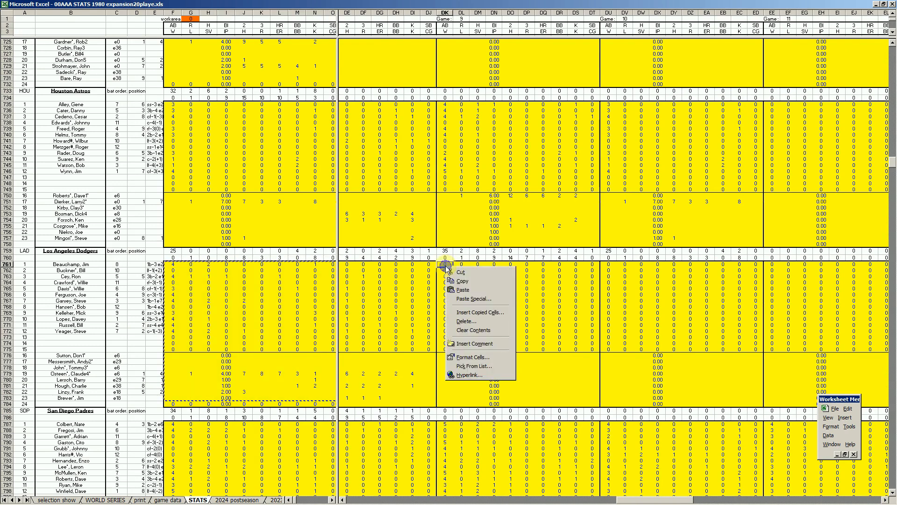
{"action": "left_click", "coordinate": [462, 287]}
{"action": "left_click", "coordinate": [291, 325]}
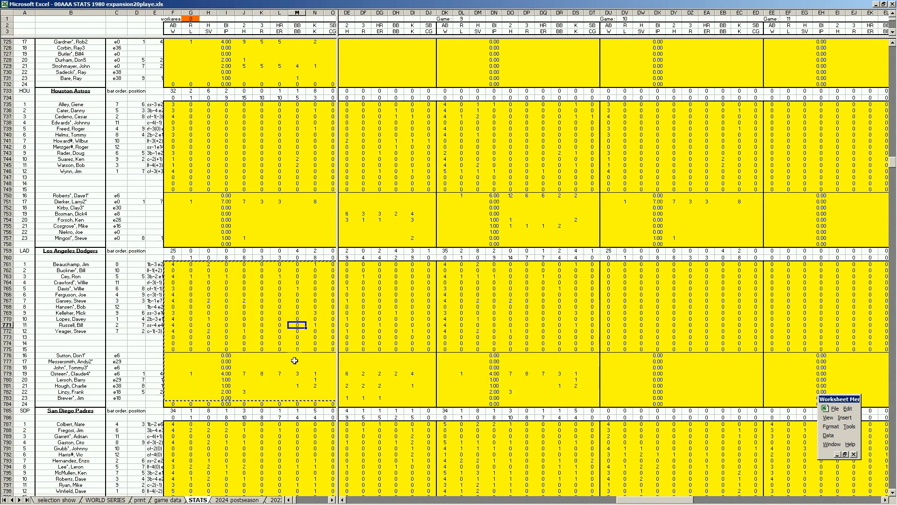
Paste the Padres' copied game statistics into their Game 13 columns, starting at Colbert's AB cell, and check the season totals
{"action": "key", "text": "ctrl+s"}
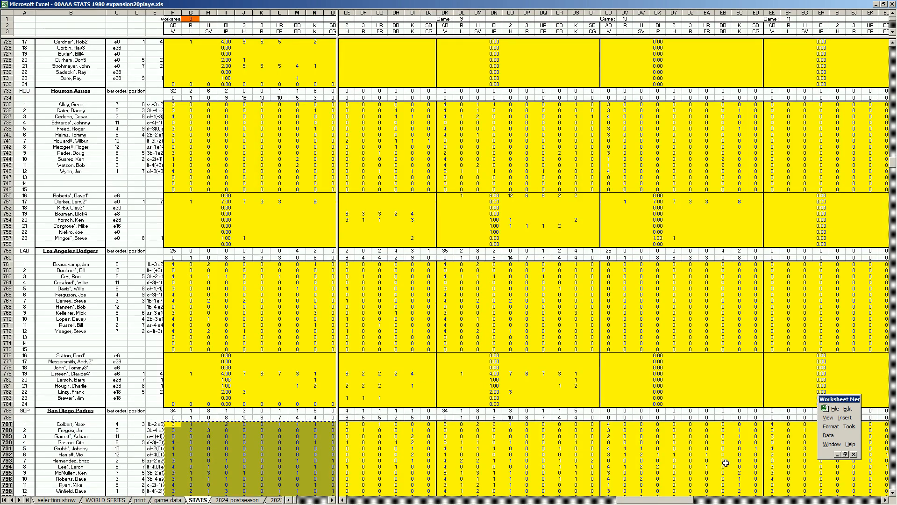
{"action": "scroll", "coordinate": [893, 493], "scroll_direction": "down", "scroll_amount": 6}
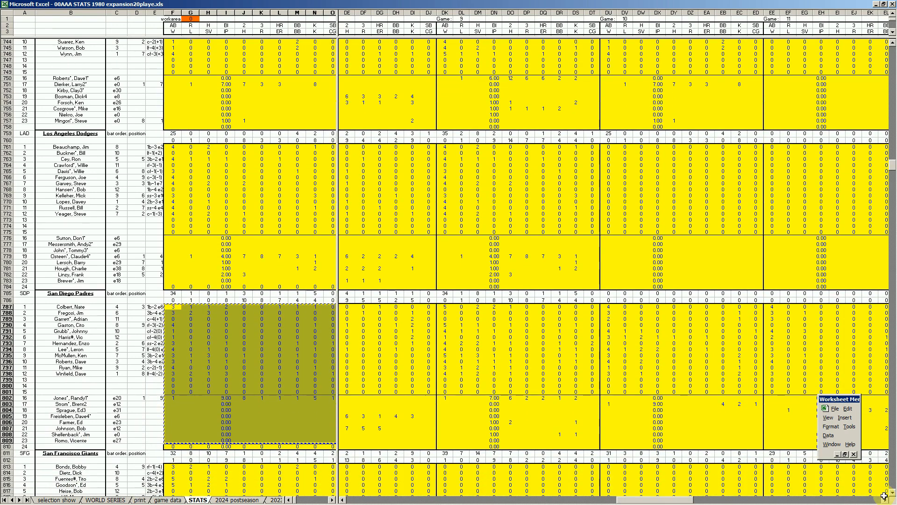
{"action": "left_click", "coordinate": [887, 501]}
{"action": "left_click_drag", "start_coordinate": [887, 500], "coordinate": [887, 500]}
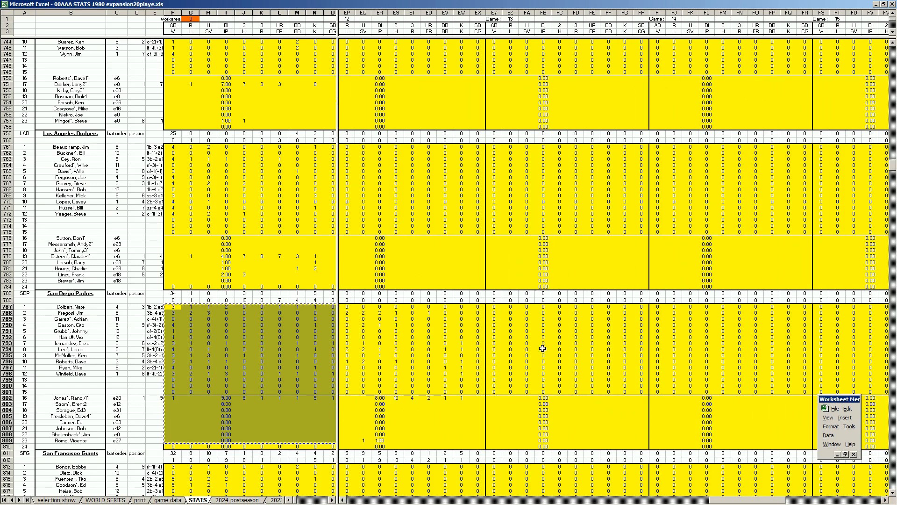
{"action": "right_click", "coordinate": [495, 311]}
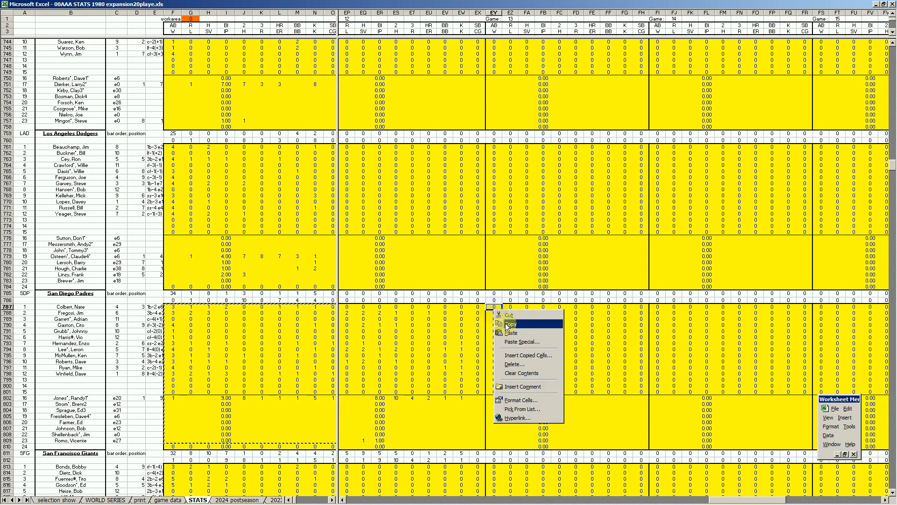
{"action": "left_click", "coordinate": [514, 331]}
{"action": "left_click_drag", "start_coordinate": [739, 500], "coordinate": [819, 500]}
{"action": "left_click", "coordinate": [413, 386]}
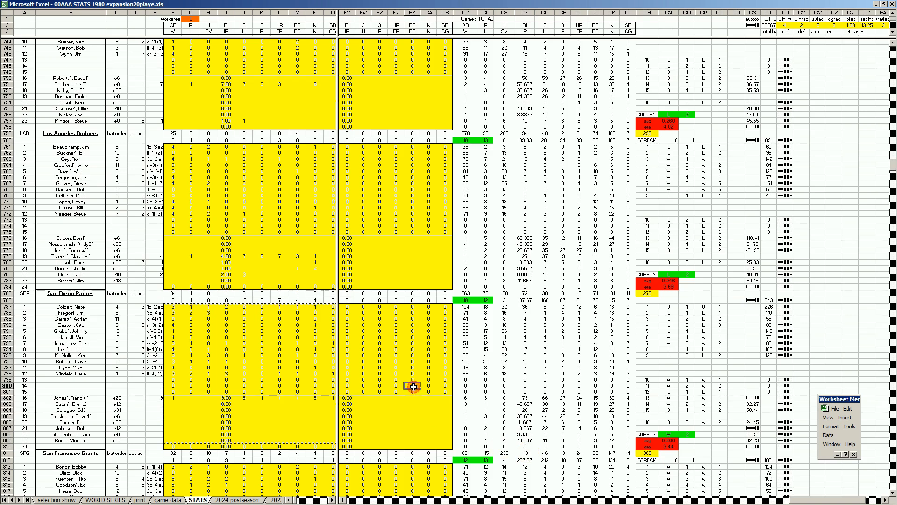
{"action": "left_click", "coordinate": [411, 321]}
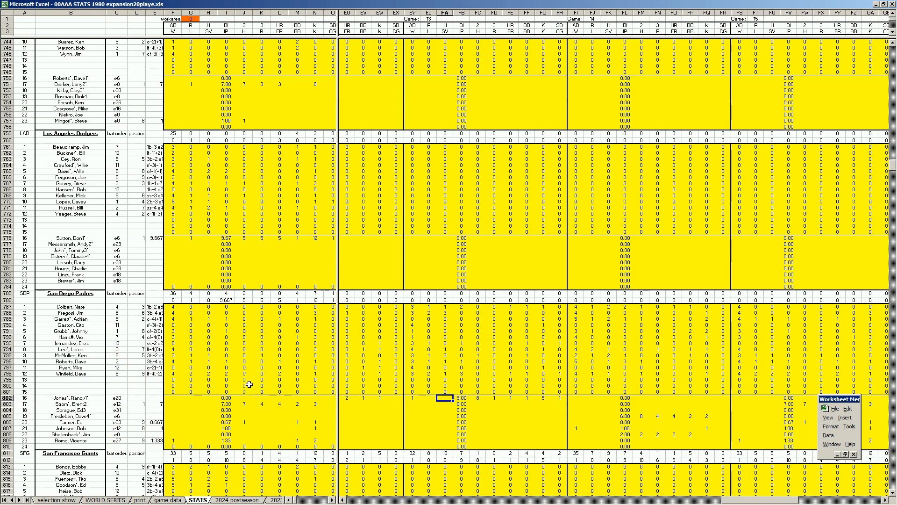
{"action": "mouse_move", "coordinate": [152, 503]}
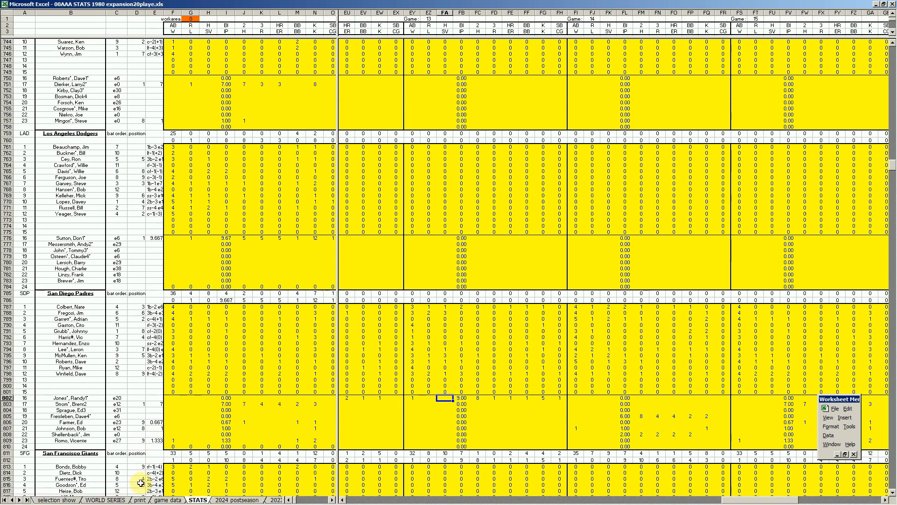
Open the print sheet and review the San Diego Padres' record, percentage and games behind in the NL West standings
{"action": "left_click", "coordinate": [140, 499]}
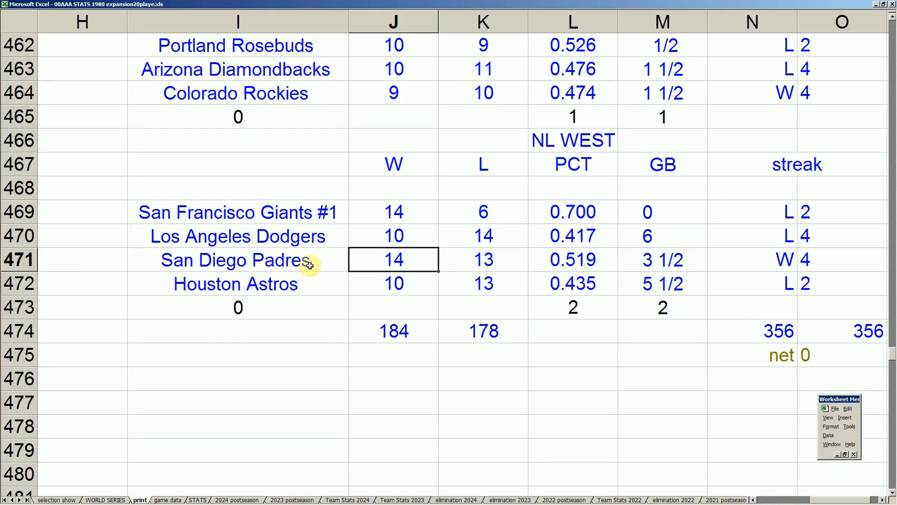
{"action": "left_click", "coordinate": [496, 259]}
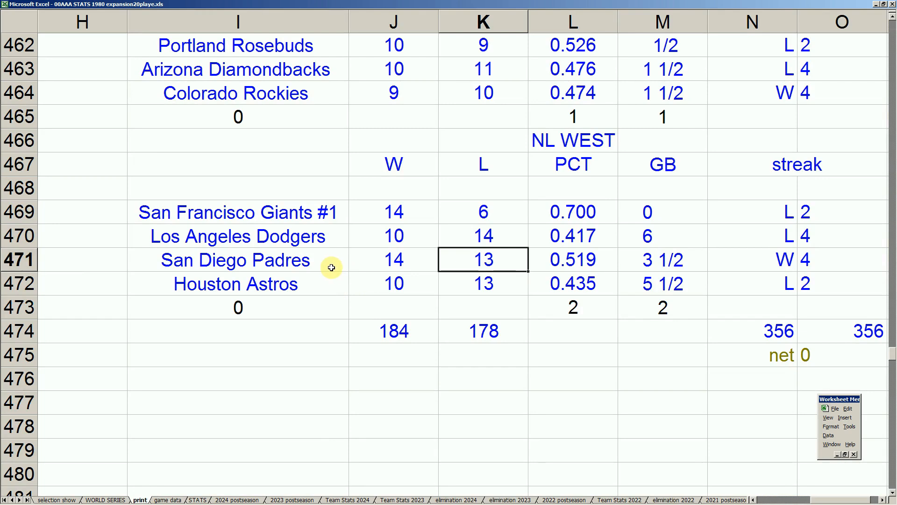
{"action": "left_click_drag", "start_coordinate": [329, 267], "coordinate": [643, 261]}
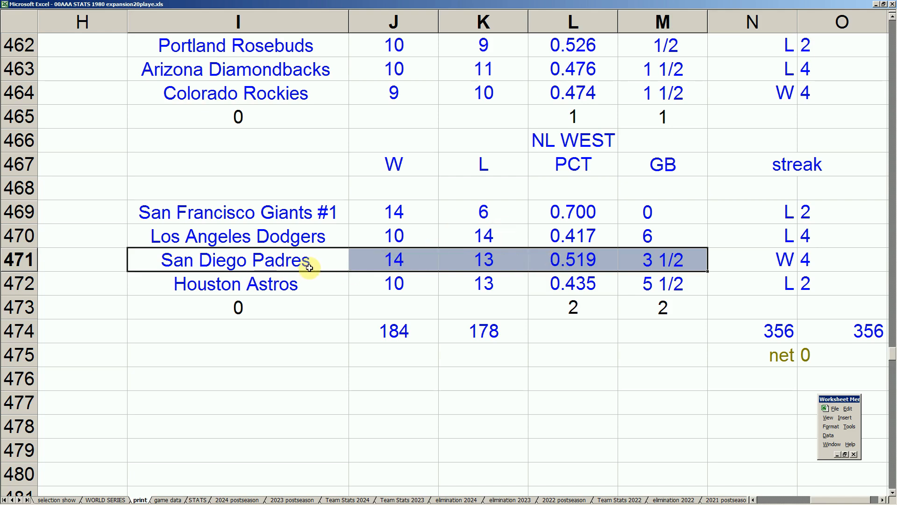
Examine the top three teams in the NL Central standings, from the Chicago Cubs down to the Cincinnati Reds
{"action": "left_click", "coordinate": [354, 97]}
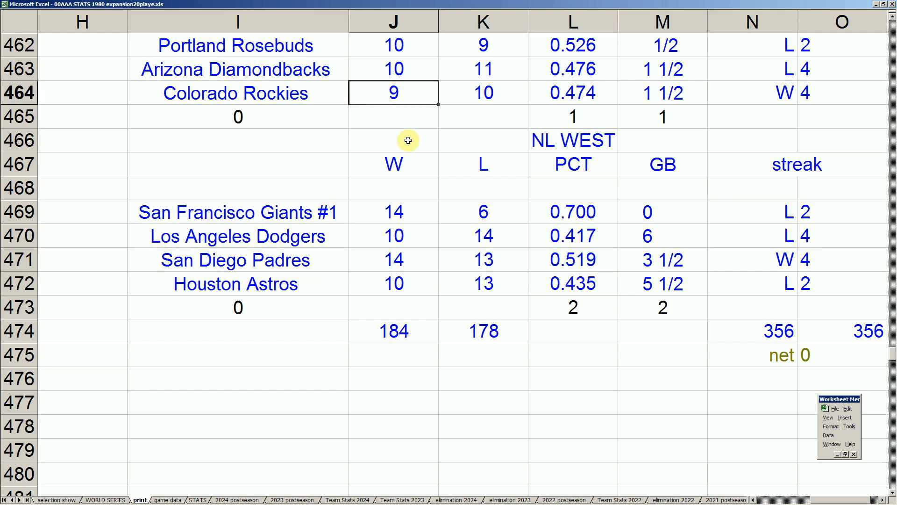
{"action": "key", "text": "Up"}
{"action": "key", "text": "Up"}
{"action": "key", "text": "Up"}
{"action": "key", "text": "Up"}
{"action": "key", "text": "Up"}
{"action": "key", "text": "Up"}
{"action": "key", "text": "Up"}
{"action": "key", "text": "Up"}
{"action": "key", "text": "Up"}
{"action": "key", "text": "Up"}
{"action": "key", "text": "Up"}
{"action": "key", "text": "Up"}
{"action": "key", "text": "Up"}
{"action": "key", "text": "Up"}
{"action": "key", "text": "Up"}
{"action": "key", "text": "Up"}
{"action": "key", "text": "Up"}
{"action": "key", "text": "Up"}
{"action": "key", "text": "Up"}
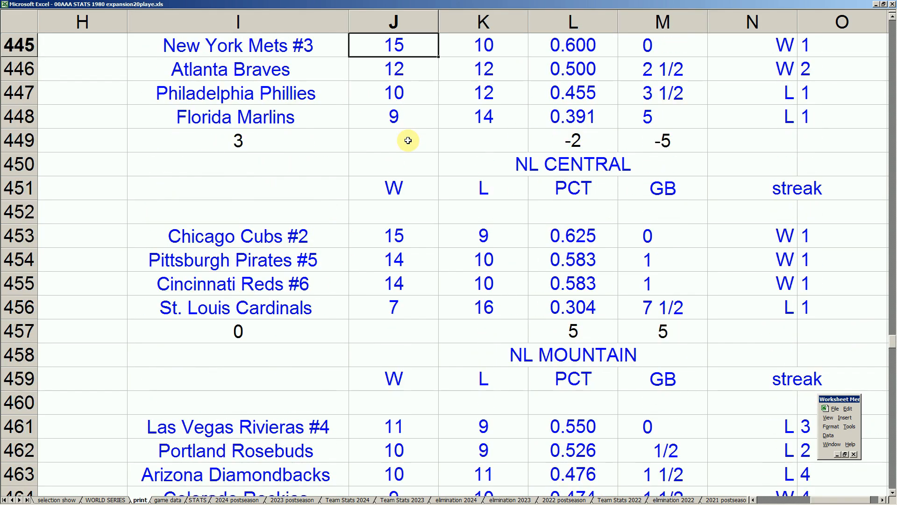
{"action": "left_click_drag", "start_coordinate": [293, 234], "coordinate": [641, 285]}
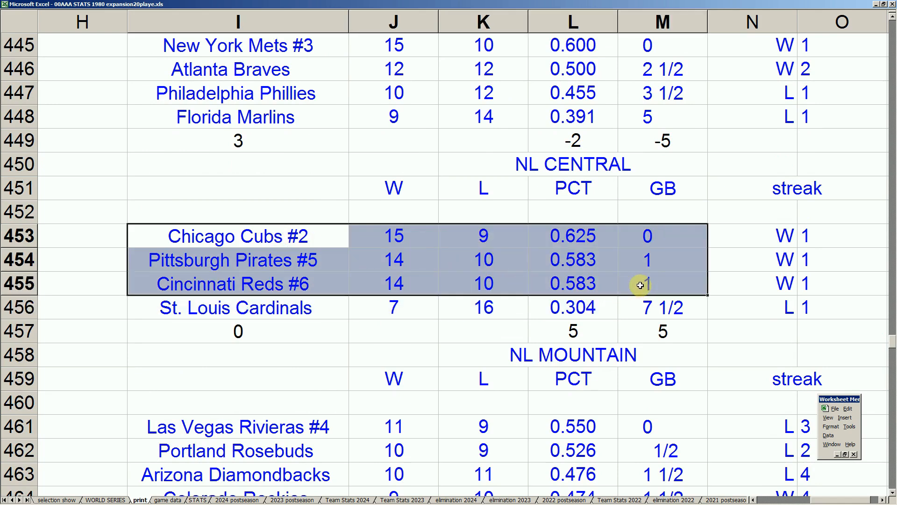
{"action": "left_click", "coordinate": [322, 278]}
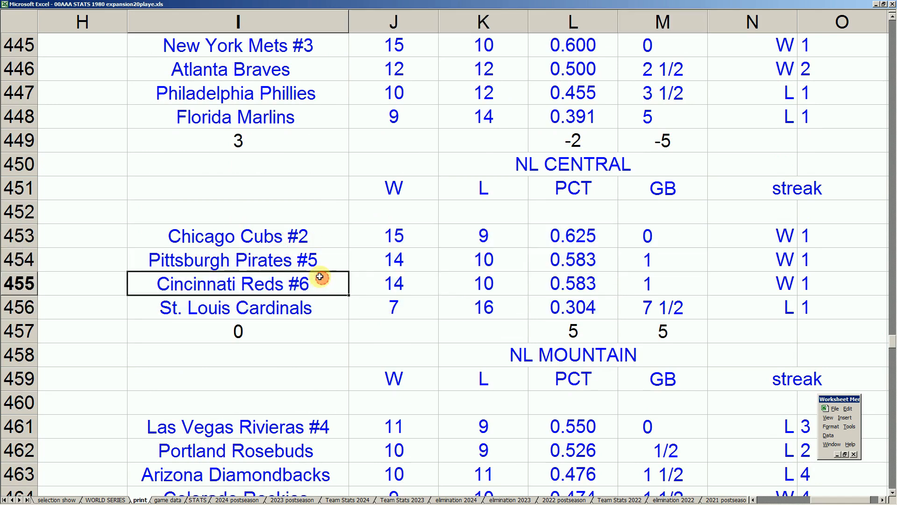
Return to the NL West standings and compare the Los Angeles Dodgers' wins and losses with the Houston Astros' record
{"action": "key", "text": "Down"}
{"action": "key", "text": "Down"}
{"action": "key", "text": "Down"}
{"action": "key", "text": "Down"}
{"action": "key", "text": "Down"}
{"action": "key", "text": "Down"}
{"action": "key", "text": "Down"}
{"action": "key", "text": "Down"}
{"action": "key", "text": "Down"}
{"action": "key", "text": "Down"}
{"action": "key", "text": "Down"}
{"action": "key", "text": "Down"}
{"action": "key", "text": "Down"}
{"action": "key", "text": "Down"}
{"action": "key", "text": "Down"}
{"action": "key", "text": "Down"}
{"action": "key", "text": "Down"}
{"action": "key", "text": "Down"}
{"action": "key", "text": "Up"}
{"action": "key", "text": "Up"}
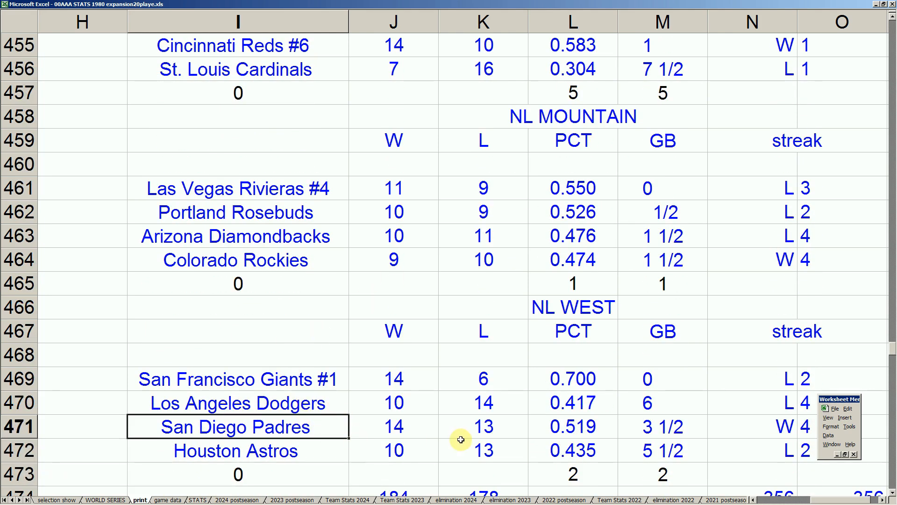
{"action": "left_click", "coordinate": [330, 404]}
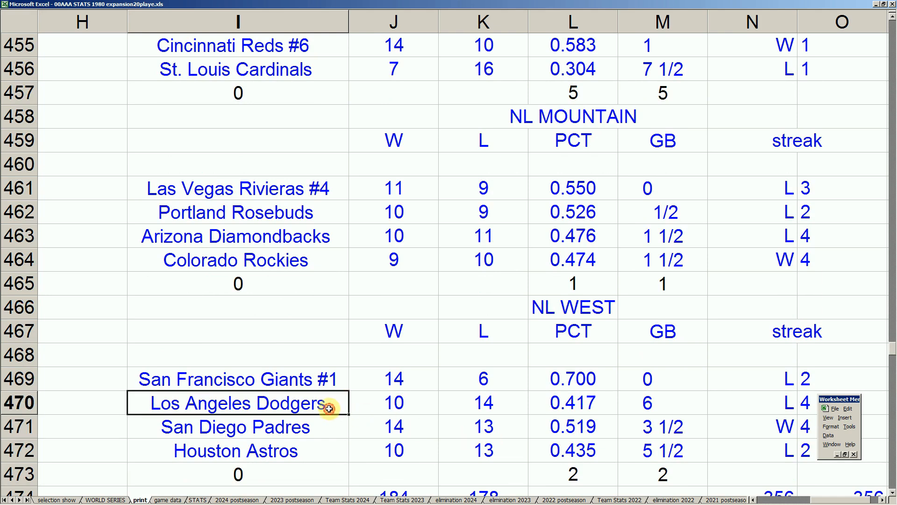
{"action": "left_click", "coordinate": [400, 410]}
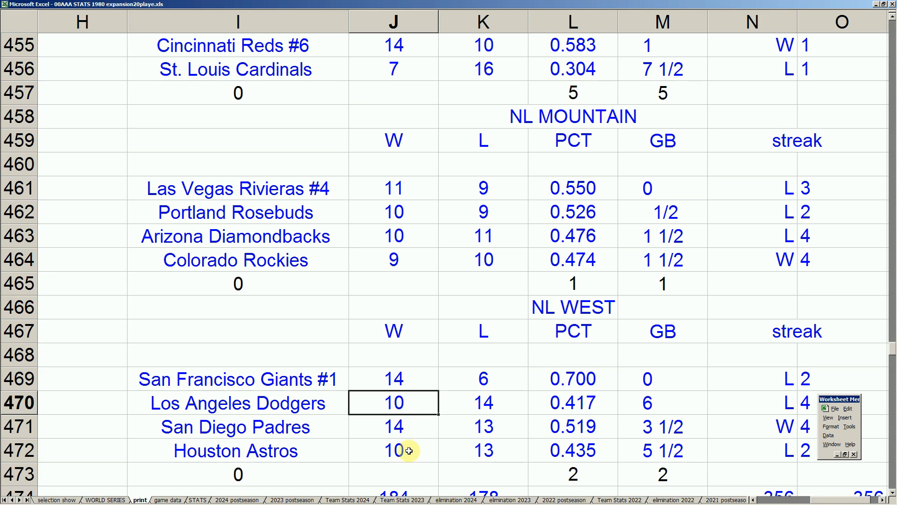
{"action": "left_click_drag", "start_coordinate": [405, 451], "coordinate": [461, 451]}
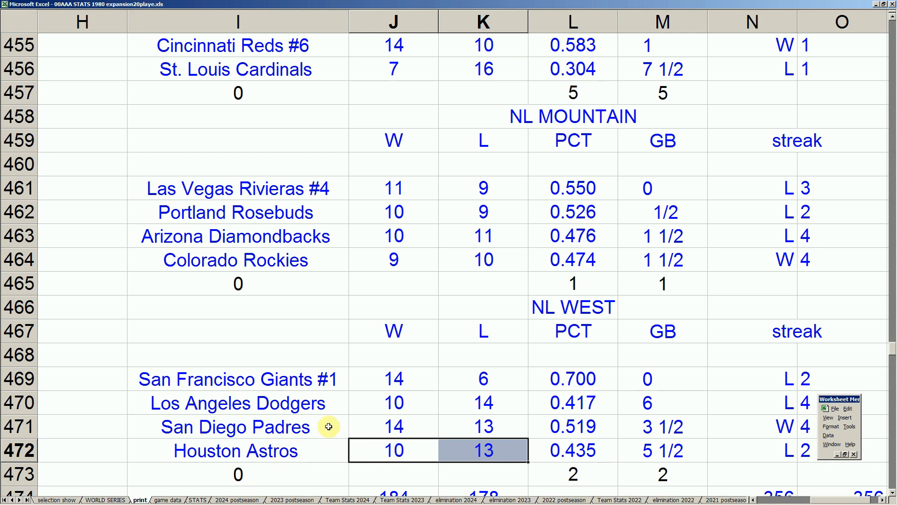
{"action": "left_click", "coordinate": [333, 401]}
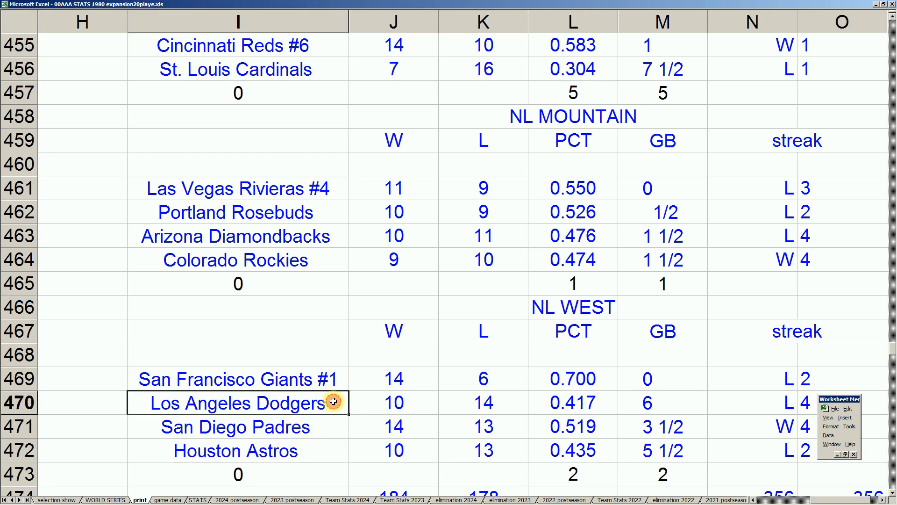
{"action": "left_click", "coordinate": [419, 407]}
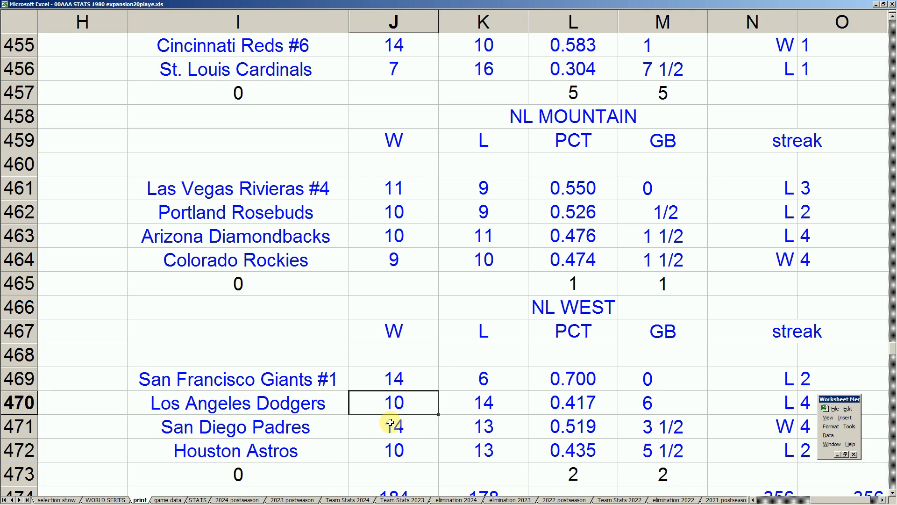
Go back to the STATS sheet and examine the season TOTAL columns for the Dodgers and Padres
{"action": "left_click", "coordinate": [198, 500]}
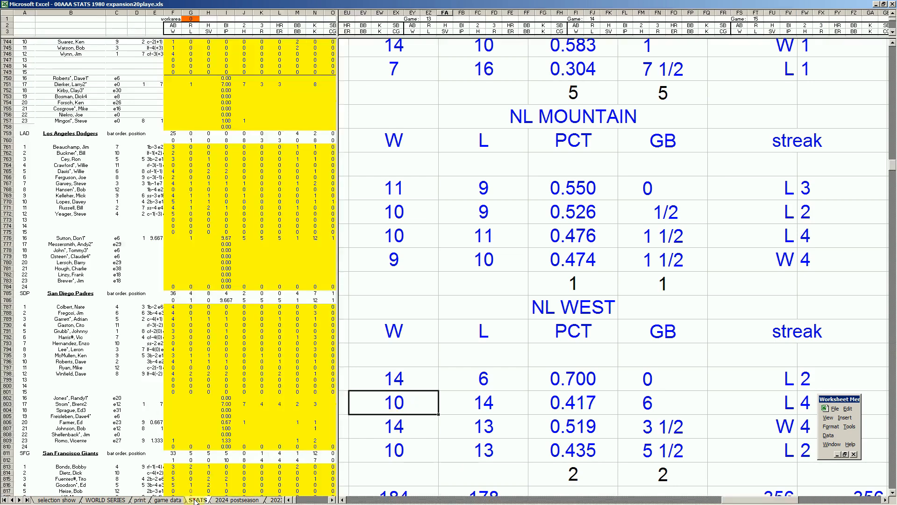
{"action": "left_click", "coordinate": [444, 380]}
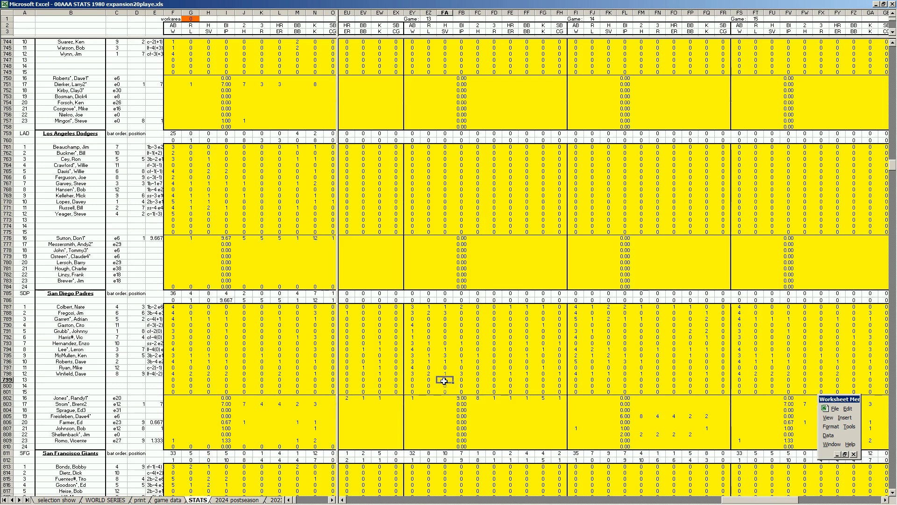
{"action": "key", "text": "Up"}
{"action": "key", "text": "Up"}
{"action": "key", "text": "Up"}
{"action": "key", "text": "Up"}
{"action": "key", "text": "Up"}
{"action": "key", "text": "Up"}
{"action": "key", "text": "Up"}
{"action": "key", "text": "Up"}
{"action": "key", "text": "Up"}
{"action": "key", "text": "Up"}
{"action": "key", "text": "Up"}
{"action": "key", "text": "Up"}
{"action": "key", "text": "Up"}
{"action": "key", "text": "Up"}
{"action": "key", "text": "Up"}
{"action": "key", "text": "Right"}
{"action": "key", "text": "Right"}
{"action": "key", "text": "Right"}
{"action": "key", "text": "Right"}
{"action": "key", "text": "Right"}
{"action": "key", "text": "Right"}
{"action": "key", "text": "Right"}
{"action": "key", "text": "Right"}
{"action": "key", "text": "Right"}
{"action": "key", "text": "Right"}
{"action": "key", "text": "Right"}
{"action": "key", "text": "Right"}
{"action": "key", "text": "Right"}
{"action": "key", "text": "Right"}
{"action": "key", "text": "Right"}
{"action": "key", "text": "Right"}
{"action": "key", "text": "Right"}
{"action": "key", "text": "Right"}
{"action": "key", "text": "Right"}
{"action": "key", "text": "Right"}
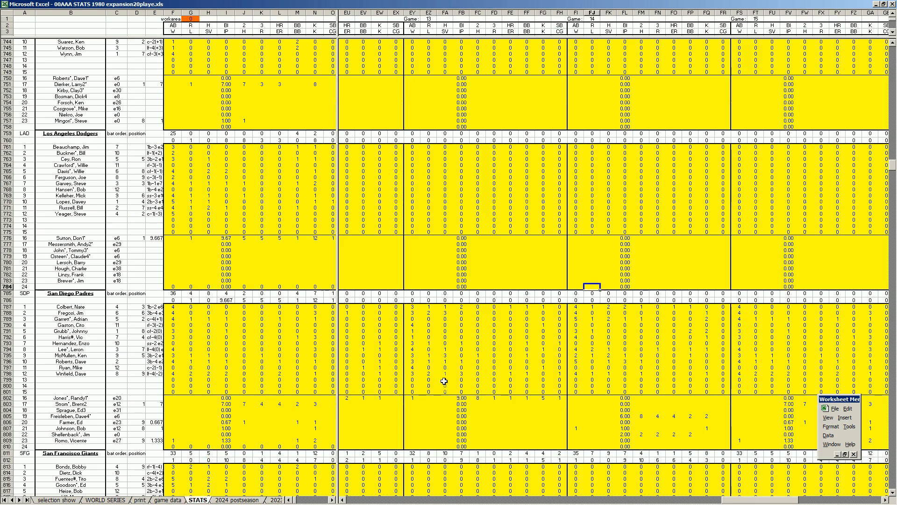
{"action": "key", "text": "Right"}
{"action": "key", "text": "Right"}
{"action": "key", "text": "Right"}
{"action": "key", "text": "Right"}
{"action": "key", "text": "Right"}
{"action": "key", "text": "Right"}
{"action": "key", "text": "Right"}
{"action": "key", "text": "Right"}
{"action": "key", "text": "Right"}
{"action": "key", "text": "Right"}
{"action": "key", "text": "Right"}
{"action": "key", "text": "Right"}
{"action": "key", "text": "Right"}
{"action": "key", "text": "Right"}
{"action": "key", "text": "Right"}
{"action": "key", "text": "Right"}
{"action": "key", "text": "Right"}
{"action": "key", "text": "Right"}
{"action": "key", "text": "Right"}
{"action": "key", "text": "Right"}
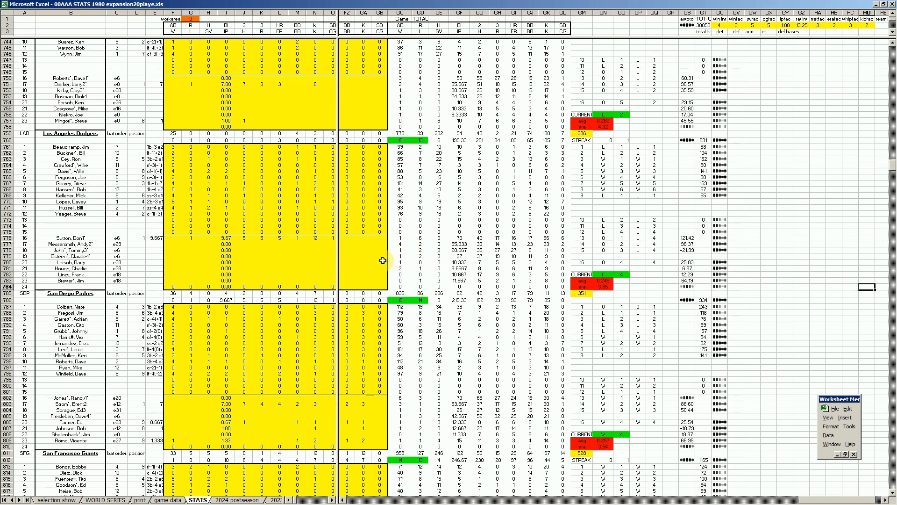
Work out two scratch multiplications in cell GA779 of the Dodgers' pitching rows and clear the cell
{"action": "left_click", "coordinate": [363, 256]}
{"action": "type", "text": "+15"}
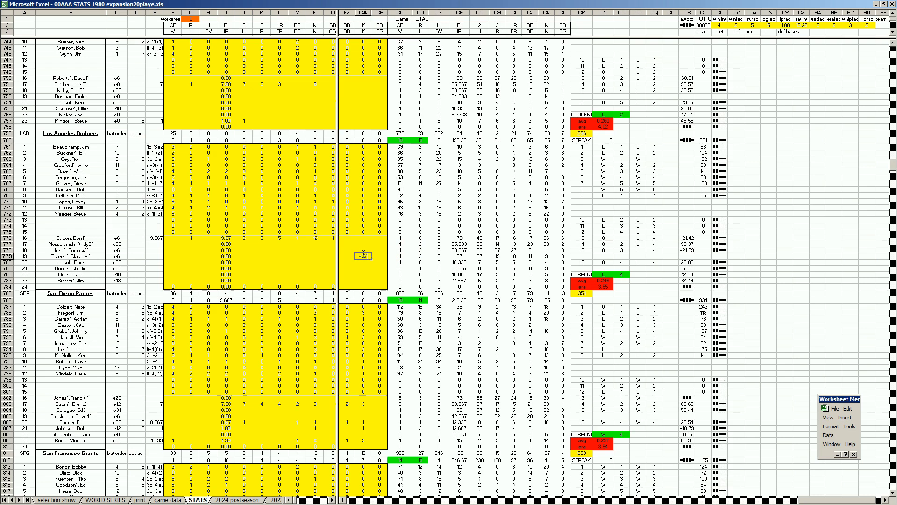
{"action": "type", "text": "*3"}
{"action": "type", "text": "60"}
{"action": "key", "text": "Return"}
{"action": "key", "text": "Up"}
{"action": "type", "text": "+16*3"}
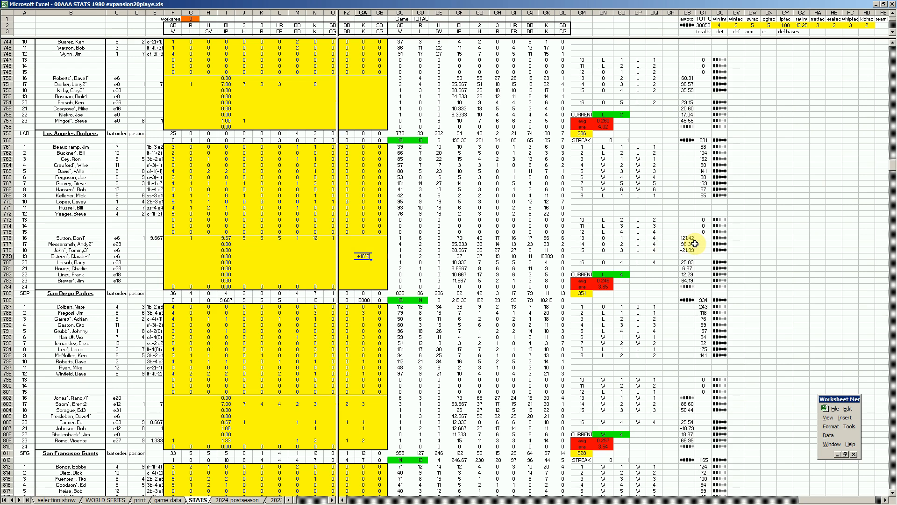
{"action": "key", "text": "Return"}
{"action": "key", "text": "Up"}
{"action": "key", "text": "Delete"}
Select Sutton's season loss total in the Dodgers' TOTAL columns for review
{"action": "key", "text": "Up"}
{"action": "key", "text": "Up"}
{"action": "key", "text": "Up"}
{"action": "key", "text": "Right"}
{"action": "key", "text": "Right"}
{"action": "key", "text": "Right"}
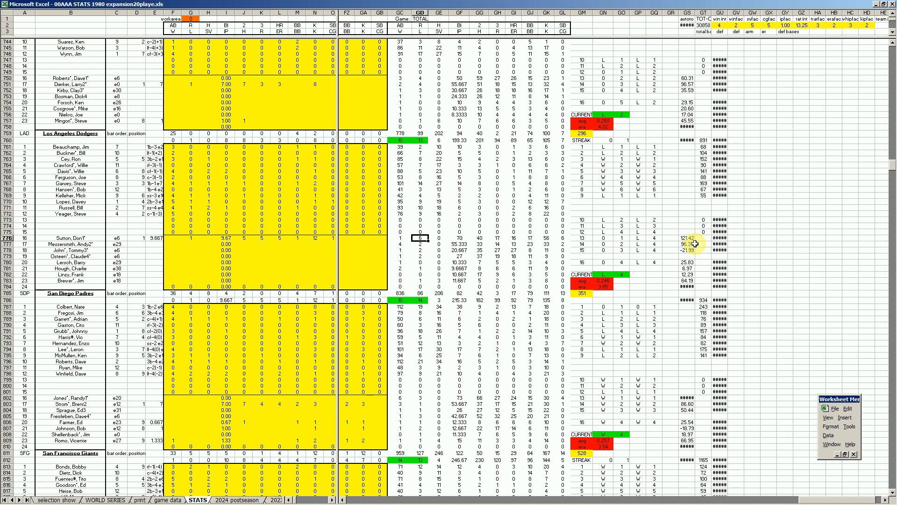
Examine Sutton's season pitching line across the Dodgers' TOTAL columns, from wins and losses through walks and strikeouts
{"action": "key", "text": "Right"}
{"action": "key", "text": "Right"}
{"action": "key", "text": "Right"}
{"action": "key", "text": "Right"}
{"action": "key", "text": "Right"}
{"action": "key", "text": "Right"}
{"action": "key", "text": "Right"}
{"action": "key", "text": "Left"}
{"action": "key", "text": "Left"}
{"action": "key", "text": "Left"}
{"action": "key", "text": "Left"}
{"action": "key", "text": "Left"}
{"action": "key", "text": "Left"}
{"action": "key", "text": "Left"}
{"action": "key", "text": "Left"}
{"action": "key", "text": "Right"}
{"action": "key", "text": "Right"}
{"action": "key", "text": "Left"}
{"action": "key", "text": "Left"}
{"action": "key", "text": "Left"}
{"action": "key", "text": "Right"}
{"action": "key", "text": "Right"}
{"action": "key", "text": "Right"}
{"action": "key", "text": "Right"}
{"action": "key", "text": "Right"}
{"action": "key", "text": "Right"}
{"action": "key", "text": "Right"}
{"action": "key", "text": "Right"}
{"action": "key", "text": "Left"}
{"action": "key", "text": "Left"}
{"action": "key", "text": "Left"}
{"action": "key", "text": "Left"}
{"action": "key", "text": "Left"}
{"action": "key", "text": "Left"}
{"action": "key", "text": "Left"}
{"action": "key", "text": "Right"}
{"action": "key", "text": "Right"}
{"action": "key", "text": "Right"}
{"action": "key", "text": "Right"}
{"action": "key", "text": "Right"}
{"action": "key", "text": "Right"}
{"action": "key", "text": "Right"}
{"action": "key", "text": "Left"}
Review the Dodgers hitters' season totals, checking Garvey's hits and the hits column up to Beauchamp's row
{"action": "key", "text": "Up"}
{"action": "key", "text": "Up"}
{"action": "key", "text": "Up"}
{"action": "key", "text": "Up"}
{"action": "key", "text": "Up"}
{"action": "key", "text": "Up"}
{"action": "key", "text": "Up"}
{"action": "key", "text": "Up"}
{"action": "key", "text": "Up"}
{"action": "key", "text": "Left"}
{"action": "key", "text": "Left"}
{"action": "key", "text": "Left"}
{"action": "key", "text": "Left"}
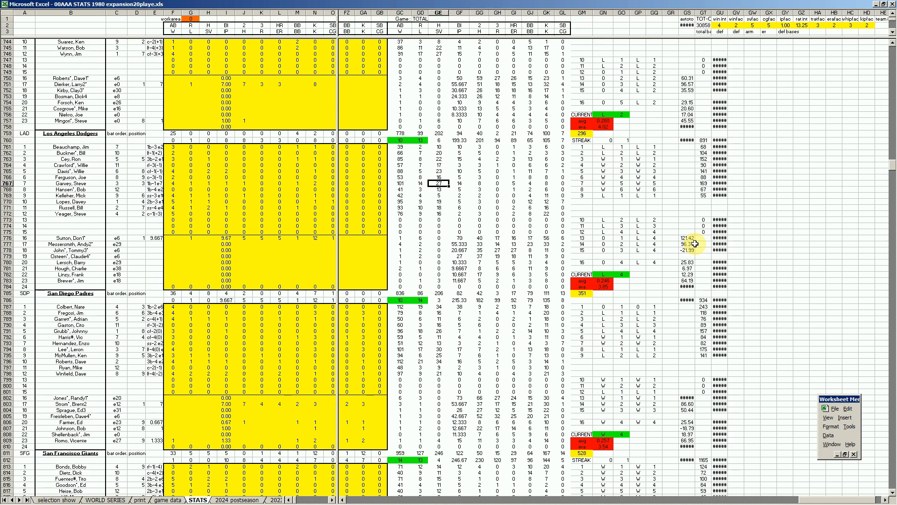
{"action": "key", "text": "Up"}
{"action": "key", "text": "Up"}
{"action": "key", "text": "Up"}
{"action": "key", "text": "Up"}
{"action": "key", "text": "Up"}
{"action": "key", "text": "Up"}
Examine the season totals from the Dodgers' hitters and pitchers through the San Diego Padres' batting rows
{"action": "key", "text": "Down"}
{"action": "key", "text": "Down"}
{"action": "key", "text": "Down"}
{"action": "key", "text": "Down"}
{"action": "key", "text": "Down"}
{"action": "key", "text": "Down"}
{"action": "key", "text": "Down"}
{"action": "key", "text": "Down"}
{"action": "key", "text": "Down"}
{"action": "key", "text": "Down"}
{"action": "key", "text": "Down"}
{"action": "key", "text": "Down"}
{"action": "key", "text": "Down"}
{"action": "key", "text": "Down"}
{"action": "key", "text": "Down"}
{"action": "key", "text": "Down"}
{"action": "key", "text": "Down"}
{"action": "key", "text": "Down"}
{"action": "key", "text": "Down"}
{"action": "key", "text": "Down"}
{"action": "key", "text": "Down"}
{"action": "key", "text": "Down"}
{"action": "key", "text": "Down"}
{"action": "key", "text": "Down"}
{"action": "key", "text": "Down"}
{"action": "key", "text": "Down"}
{"action": "key", "text": "Down"}
{"action": "key", "text": "Down"}
{"action": "key", "text": "Down"}
{"action": "key", "text": "Down"}
{"action": "key", "text": "Down"}
{"action": "key", "text": "Down"}
{"action": "key", "text": "Down"}
{"action": "key", "text": "Down"}
{"action": "key", "text": "Down"}
{"action": "key", "text": "Down"}
{"action": "key", "text": "Down"}
{"action": "key", "text": "Down"}
Examine the Padres' win-loss log beside their TOTAL columns and select the result in the entry numbered 16
{"action": "key", "text": "Right"}
{"action": "key", "text": "Right"}
{"action": "key", "text": "Right"}
{"action": "key", "text": "Right"}
{"action": "key", "text": "Down"}
{"action": "key", "text": "Right"}
{"action": "key", "text": "Right"}
{"action": "key", "text": "Right"}
{"action": "key", "text": "Right"}
{"action": "key", "text": "Down"}
{"action": "key", "text": "Right"}
{"action": "key", "text": "Down"}
{"action": "key", "text": "Down"}
{"action": "key", "text": "Down"}
{"action": "key", "text": "Down"}
{"action": "key", "text": "Down"}
{"action": "key", "text": "Down"}
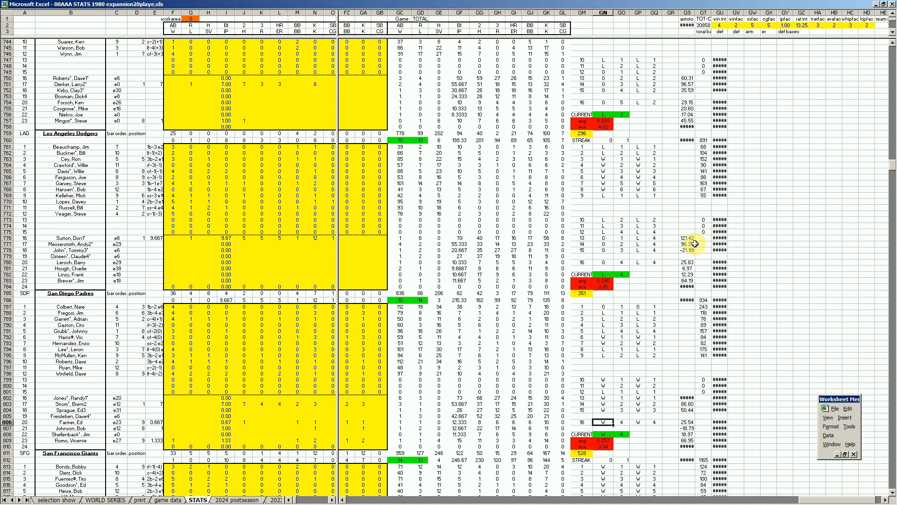
Examine the Padres hitters' season totals beside the win-loss log, ending on Colbert's at-bats
{"action": "key", "text": "Up"}
{"action": "key", "text": "Up"}
{"action": "key", "text": "Up"}
{"action": "key", "text": "Up"}
{"action": "key", "text": "Up"}
{"action": "key", "text": "Up"}
{"action": "key", "text": "Up"}
{"action": "key", "text": "Up"}
{"action": "key", "text": "Up"}
{"action": "key", "text": "Up"}
{"action": "key", "text": "Up"}
{"action": "key", "text": "Up"}
{"action": "key", "text": "Up"}
{"action": "key", "text": "Up"}
{"action": "key", "text": "Up"}
{"action": "key", "text": "Up"}
{"action": "key", "text": "Up"}
{"action": "key", "text": "Up"}
{"action": "key", "text": "Up"}
{"action": "key", "text": "Up"}
{"action": "key", "text": "Left"}
{"action": "key", "text": "Left"}
{"action": "key", "text": "Left"}
{"action": "key", "text": "Left"}
{"action": "key", "text": "Left"}
{"action": "key", "text": "Left"}
{"action": "key", "text": "Left"}
{"action": "key", "text": "Left"}
{"action": "key", "text": "Left"}
{"action": "key", "text": "Left"}
{"action": "key", "text": "Down"}
{"action": "key", "text": "Right"}
{"action": "key", "text": "Right"}
{"action": "key", "text": "Right"}
{"action": "key", "text": "Right"}
{"action": "key", "text": "Down"}
{"action": "key", "text": "Left"}
{"action": "key", "text": "Left"}
{"action": "key", "text": "Left"}
{"action": "key", "text": "Left"}
{"action": "key", "text": "Left"}
{"action": "key", "text": "Down"}
{"action": "key", "text": "Down"}
{"action": "key", "text": "Down"}
{"action": "key", "text": "Down"}
{"action": "key", "text": "Down"}
{"action": "key", "text": "Down"}
{"action": "key", "text": "Down"}
{"action": "key", "text": "Down"}
{"action": "key", "text": "Down"}
{"action": "key", "text": "Down"}
{"action": "key", "text": "Down"}
{"action": "key", "text": "Down"}
{"action": "key", "text": "Down"}
{"action": "key", "text": "Down"}
{"action": "key", "text": "Down"}
{"action": "key", "text": "Down"}
{"action": "key", "text": "Down"}
{"action": "key", "text": "Down"}
{"action": "key", "text": "Down"}
{"action": "key", "text": "Down"}
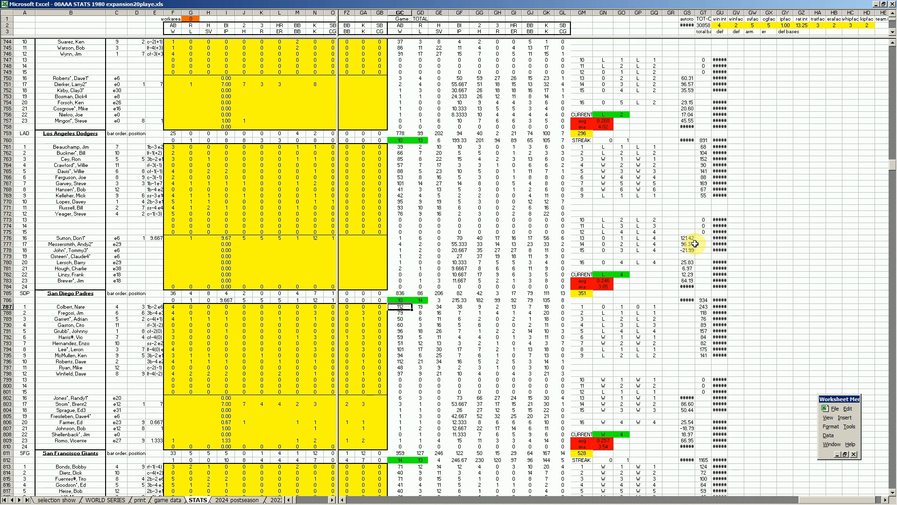
Check the Padres' team batting and pitching totals, from the runs sum across to earned runs
{"action": "key", "text": "Right"}
{"action": "key", "text": "Down"}
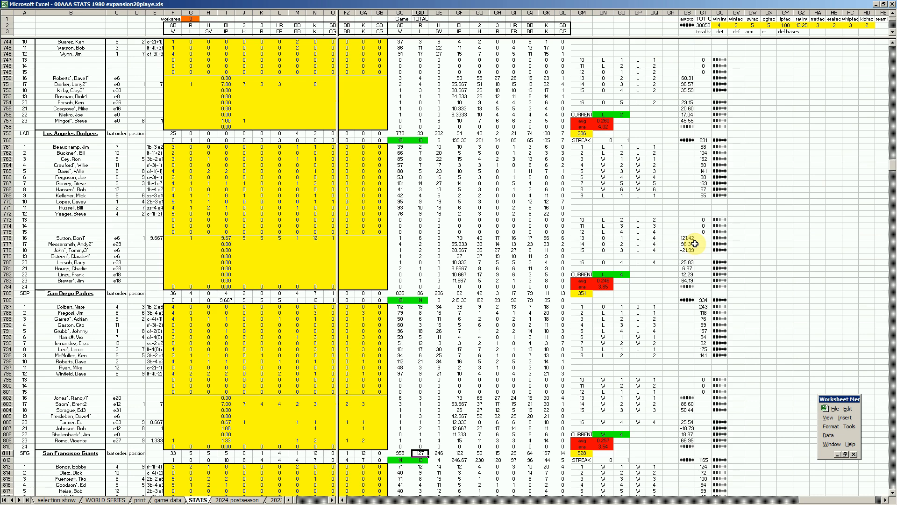
{"action": "key", "text": "Right"}
{"action": "key", "text": "Right"}
{"action": "key", "text": "Right"}
{"action": "key", "text": "Right"}
{"action": "key", "text": "Down"}
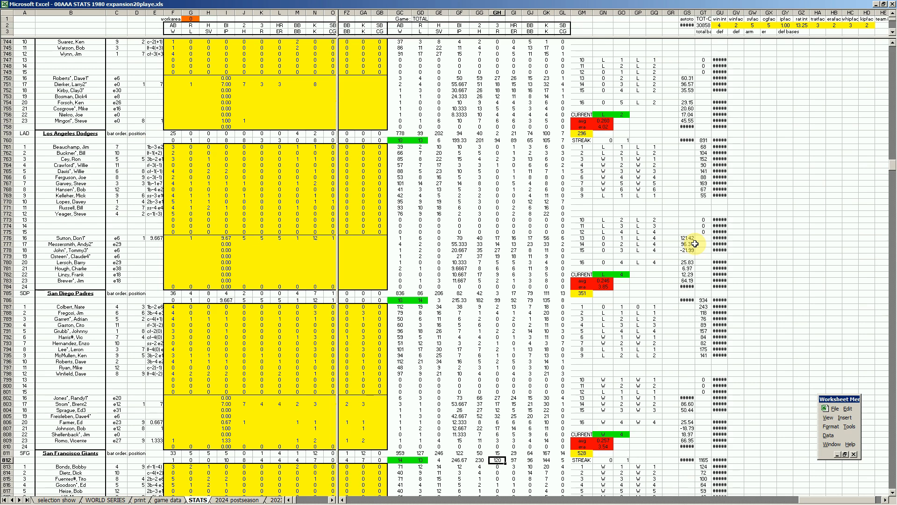
Examine the Padres pitchers' season totals up to Jones's line in the TOTAL columns
{"action": "key", "text": "Left"}
{"action": "key", "text": "Left"}
{"action": "key", "text": "Left"}
{"action": "key", "text": "Left"}
{"action": "key", "text": "Left"}
{"action": "key", "text": "Left"}
{"action": "key", "text": "Left"}
{"action": "key", "text": "Left"}
{"action": "key", "text": "Up"}
{"action": "key", "text": "Up"}
{"action": "key", "text": "Up"}
{"action": "key", "text": "Up"}
{"action": "key", "text": "Up"}
{"action": "key", "text": "Up"}
{"action": "key", "text": "Up"}
{"action": "key", "text": "Up"}
{"action": "key", "text": "Up"}
{"action": "key", "text": "Up"}
{"action": "key", "text": "Up"}
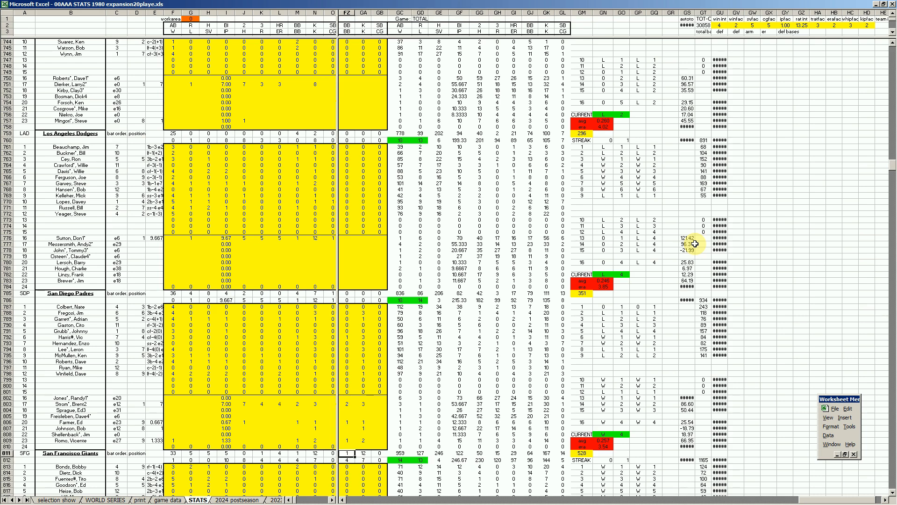
{"action": "key", "text": "Right"}
{"action": "key", "text": "Right"}
{"action": "key", "text": "Down"}
{"action": "key", "text": "Right"}
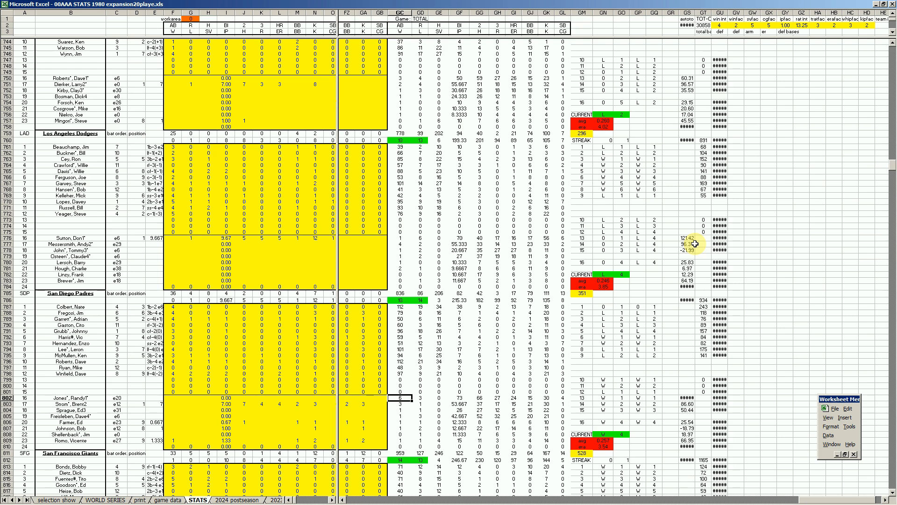
Work out Jones's earned run average from 24 earned runs and 73 innings in Sprague's CG entry cell, and clear the cell
{"action": "key", "text": "Left"}
{"action": "key", "text": "Left"}
{"action": "key", "text": "Right"}
{"action": "key", "text": "Down"}
{"action": "key", "text": "Down"}
{"action": "type", "text": "+24"}
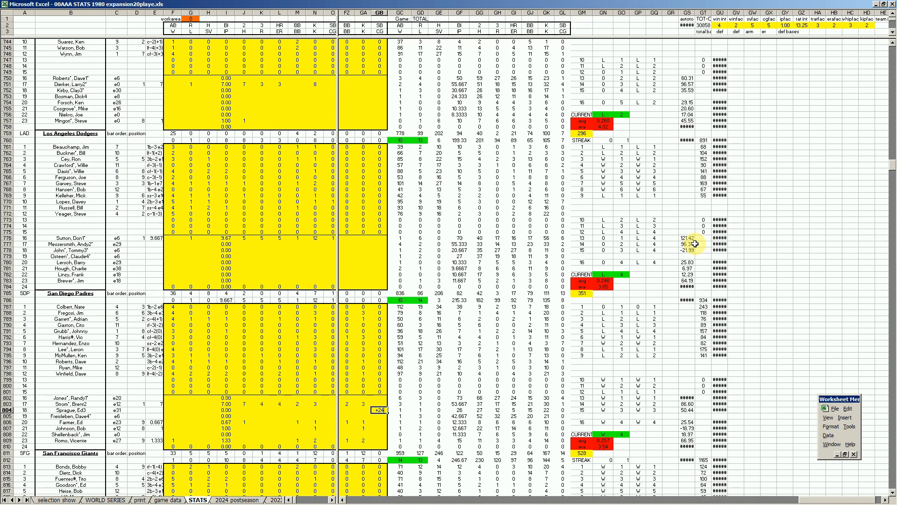
{"action": "type", "text": "*3/73"}
{"action": "key", "text": "Return"}
{"action": "key", "text": "Up"}
{"action": "key", "text": "Delete"}
Review the Padres' season totals from the pitchers' lines up through the hitters to Colbert's runs batted in
{"action": "key", "text": "Up"}
{"action": "key", "text": "Right"}
{"action": "key", "text": "Down"}
{"action": "key", "text": "Down"}
{"action": "key", "text": "Down"}
{"action": "key", "text": "Down"}
{"action": "key", "text": "Right"}
{"action": "key", "text": "Right"}
{"action": "key", "text": "Right"}
{"action": "key", "text": "Right"}
{"action": "key", "text": "Right"}
{"action": "key", "text": "Right"}
{"action": "key", "text": "Right"}
{"action": "key", "text": "Right"}
{"action": "key", "text": "Up"}
{"action": "key", "text": "Up"}
{"action": "key", "text": "Up"}
{"action": "key", "text": "Up"}
{"action": "key", "text": "Up"}
{"action": "key", "text": "Left"}
{"action": "key", "text": "Left"}
{"action": "key", "text": "Left"}
{"action": "key", "text": "Left"}
{"action": "key", "text": "Left"}
{"action": "key", "text": "Left"}
{"action": "key", "text": "Up"}
{"action": "key", "text": "Up"}
{"action": "key", "text": "Right"}
{"action": "key", "text": "Right"}
{"action": "key", "text": "Right"}
{"action": "key", "text": "Right"}
{"action": "key", "text": "Up"}
{"action": "key", "text": "Up"}
{"action": "key", "text": "Up"}
{"action": "key", "text": "Up"}
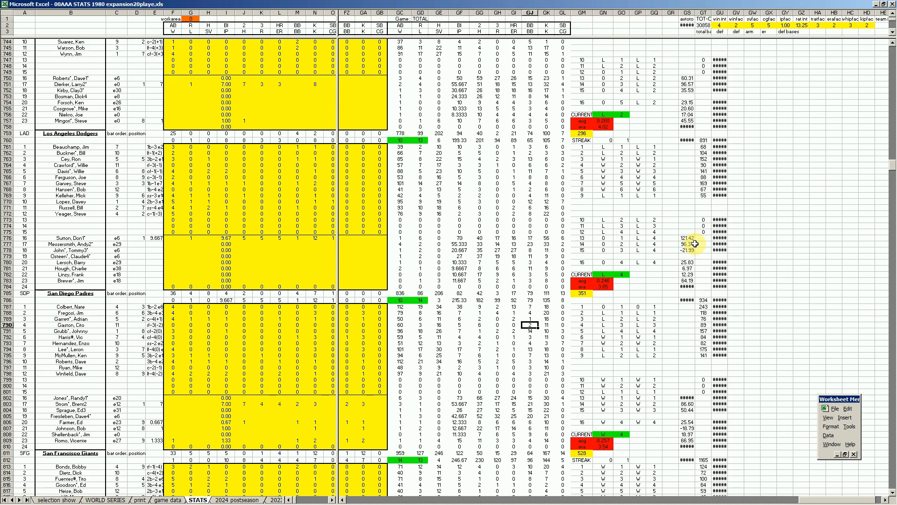
{"action": "key", "text": "Left"}
{"action": "key", "text": "Left"}
{"action": "key", "text": "Left"}
{"action": "key", "text": "Left"}
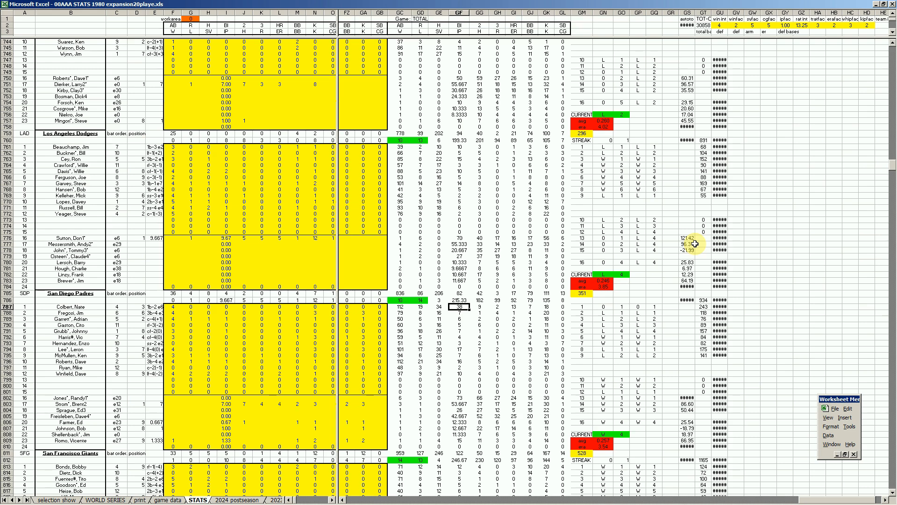
Enter .304 as a scratch figure in the CG entry cell of Sprague's row, and clear it
{"action": "left_click", "coordinate": [373, 409]}
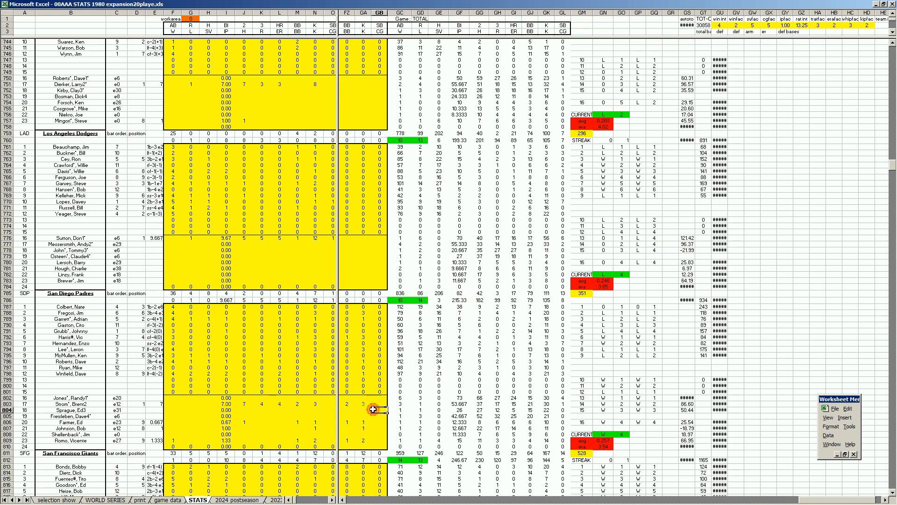
{"action": "type", "text": ".304"}
{"action": "key", "text": "Return"}
{"action": "key", "text": "Up"}
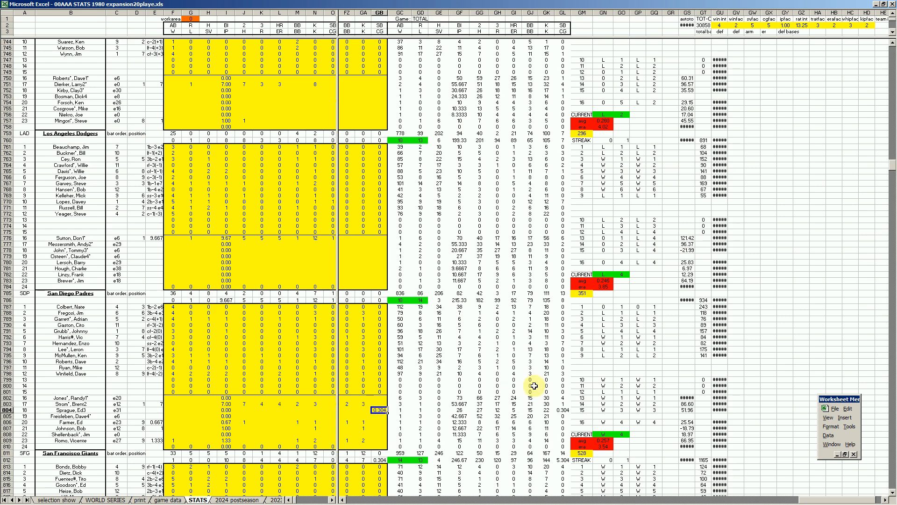
{"action": "key", "text": "Delete"}
{"action": "left_click", "coordinate": [400, 372]}
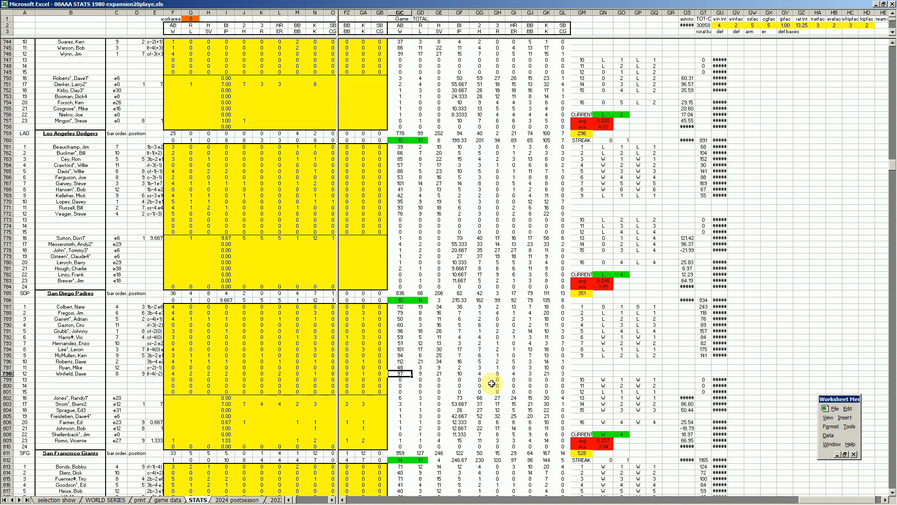
{"action": "left_click", "coordinate": [279, 423]}
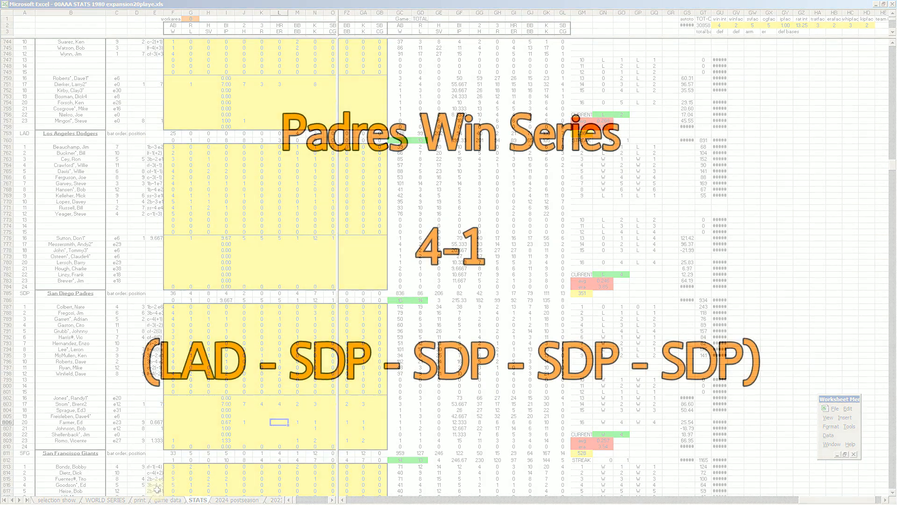